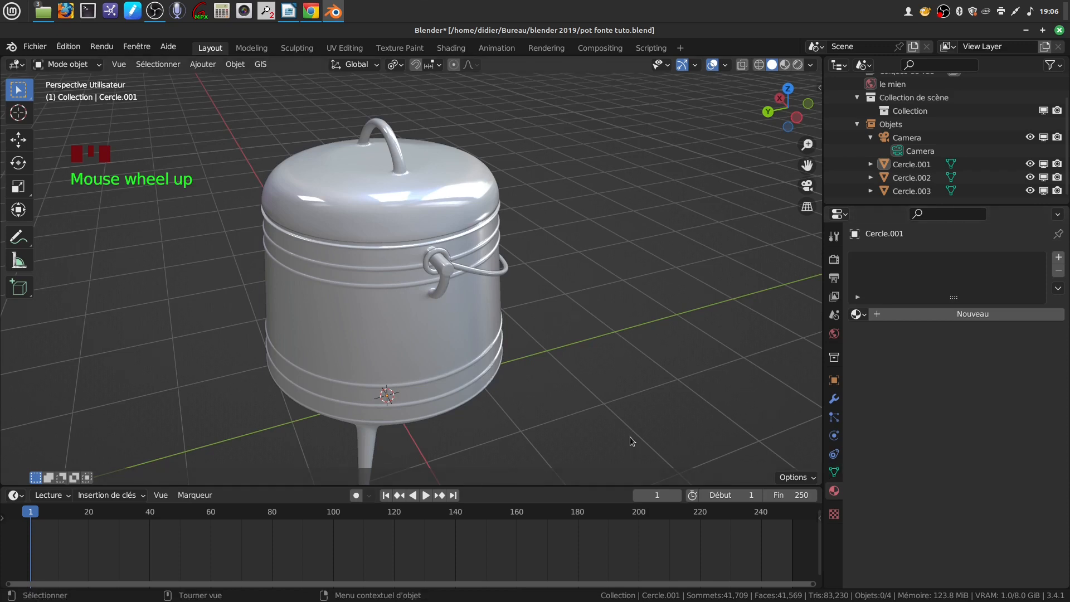
Step: Examine the pot model from several angles, including its lid, side pivot and carrying handle
scroll(630, 436, "down", 2)
scroll(452, 256, "up", 3)
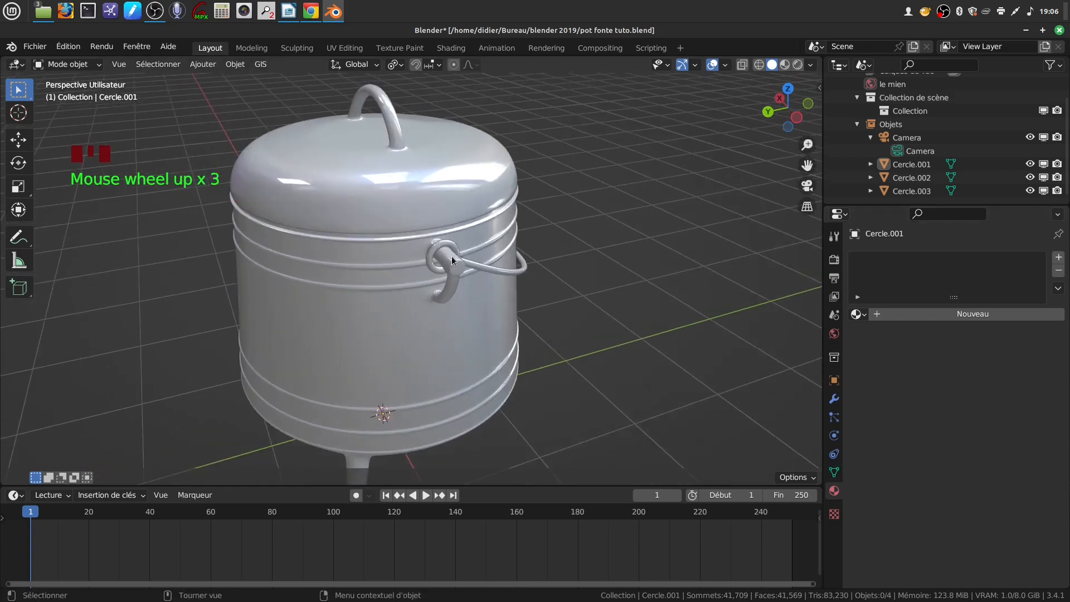
middle_click_drag(521, 251, 370, 298)
scroll(450, 319, "up", 2)
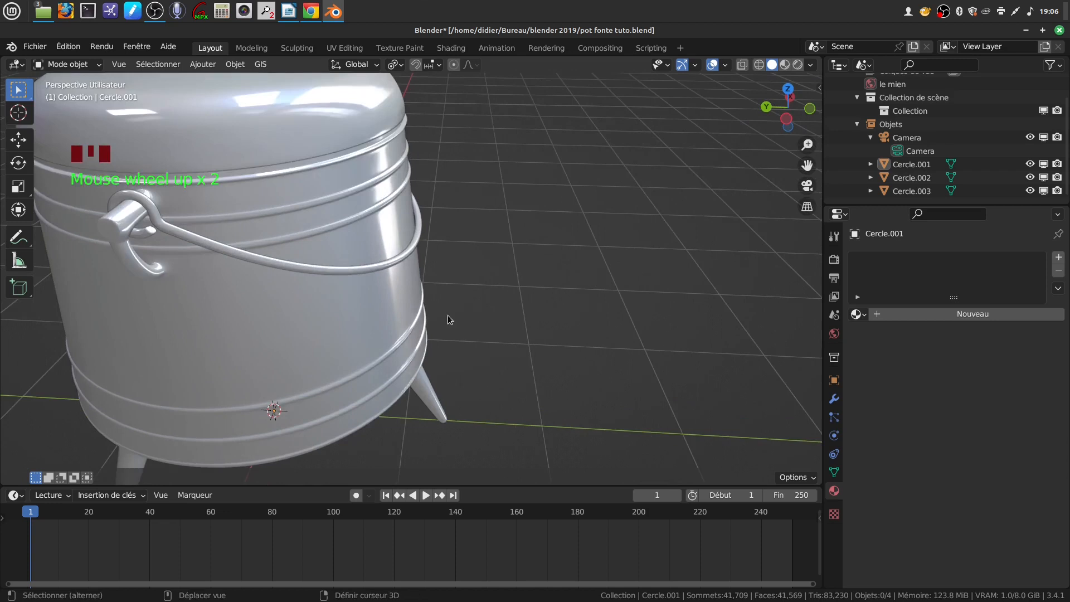
middle_click_drag(449, 319, 549, 331, "shift")
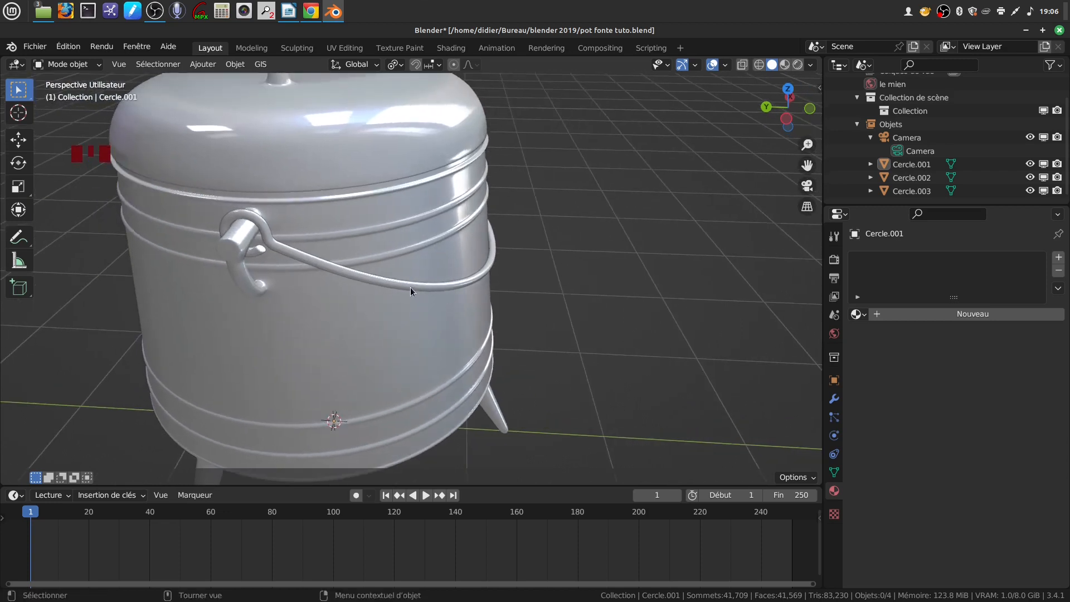
scroll(627, 346, "down", 3)
mouse_move(628, 346)
middle_mouse_down()
mouse_move(615, 350)
mouse_move(626, 365)
middle_mouse_up()
scroll(402, 362, "up", 3)
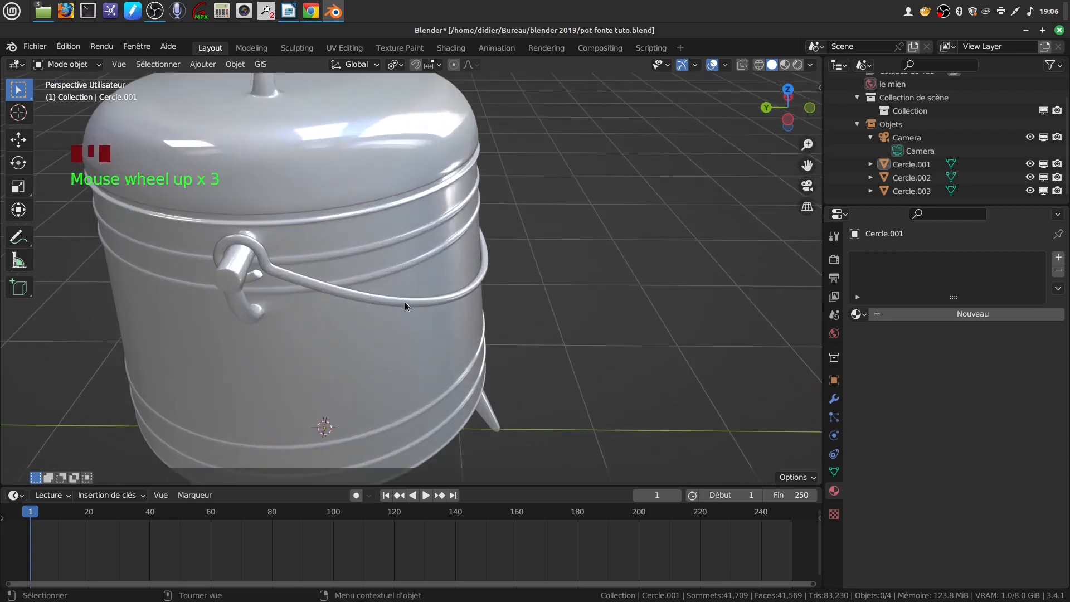
scroll(538, 348, "down", 3)
middle_click_drag(538, 348, 533, 346)
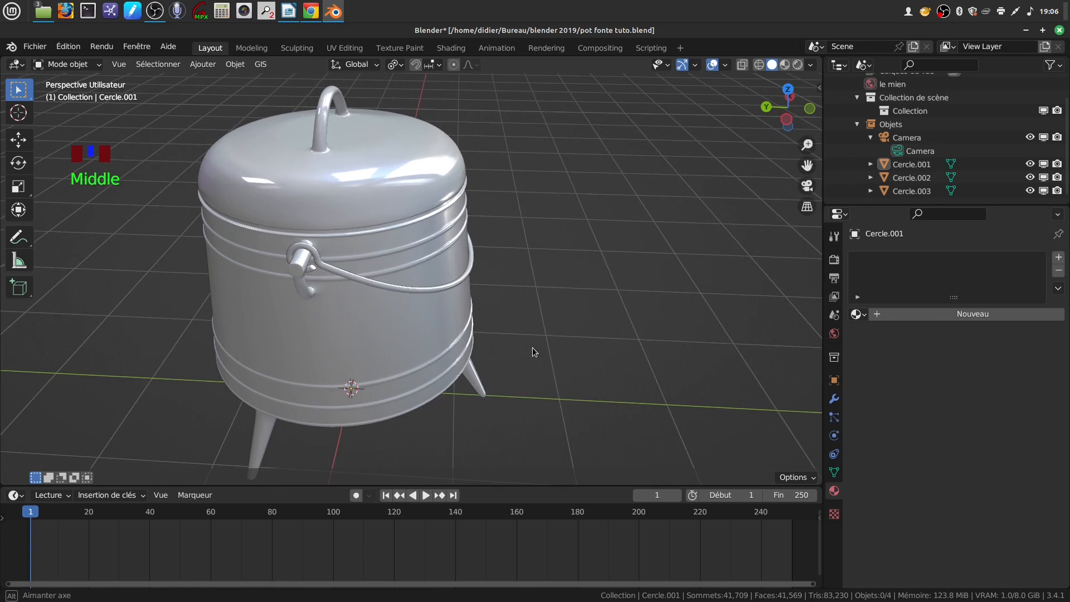
Step: Delete the UV map named UVMap from the carrying handle object Cercle.001
left_click(834, 473)
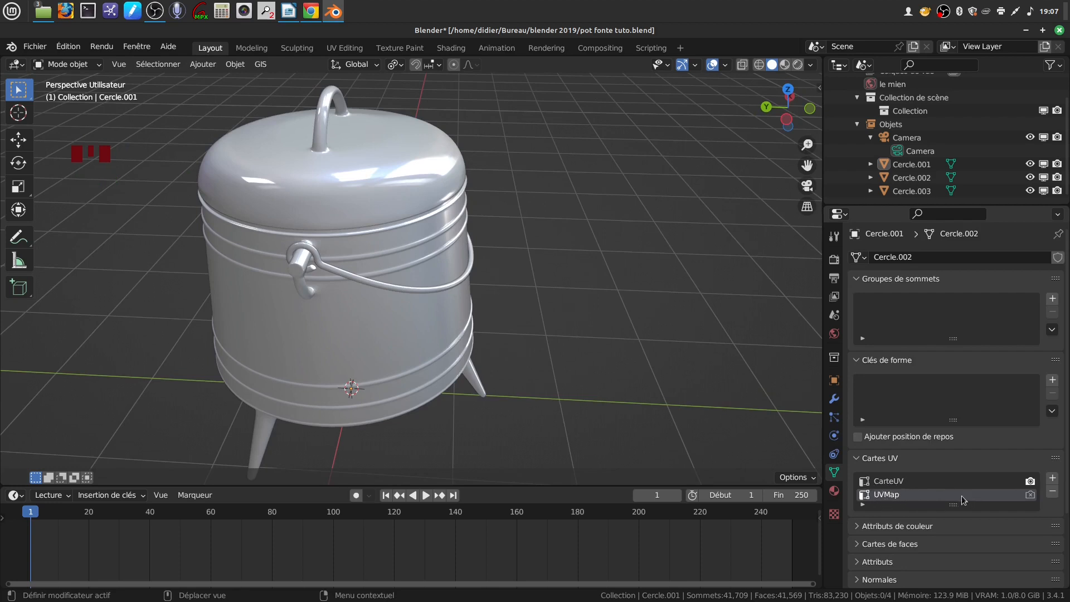
left_click(911, 499)
left_click(1053, 492)
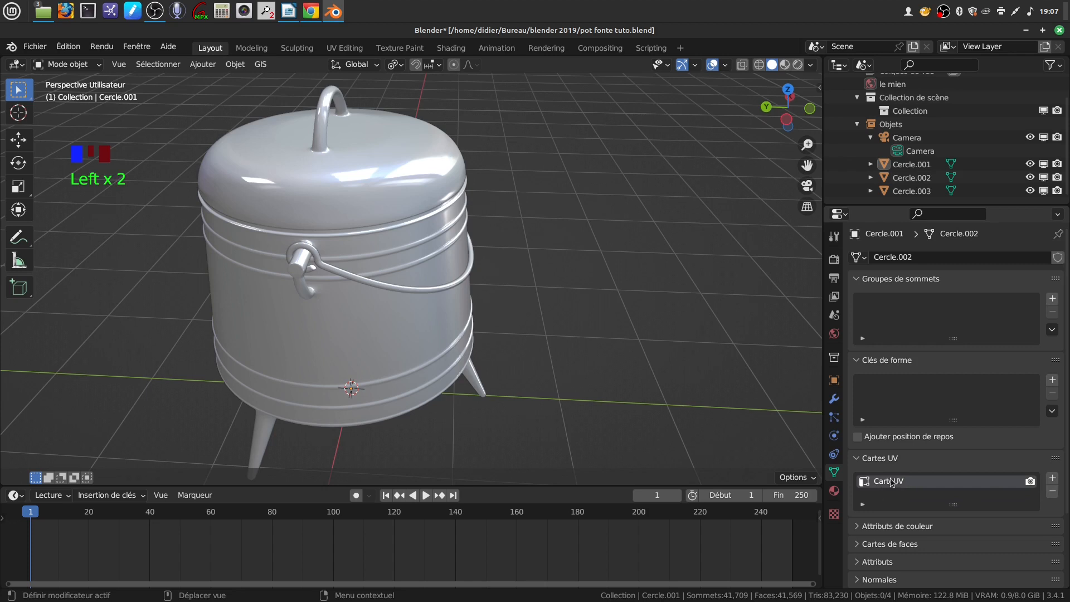
Step: Apply auto smooth shading (Ombrage lissé auto) to the lid, pot body and carrying handle together, and deselect them
middle_click_drag(504, 268, 513, 263)
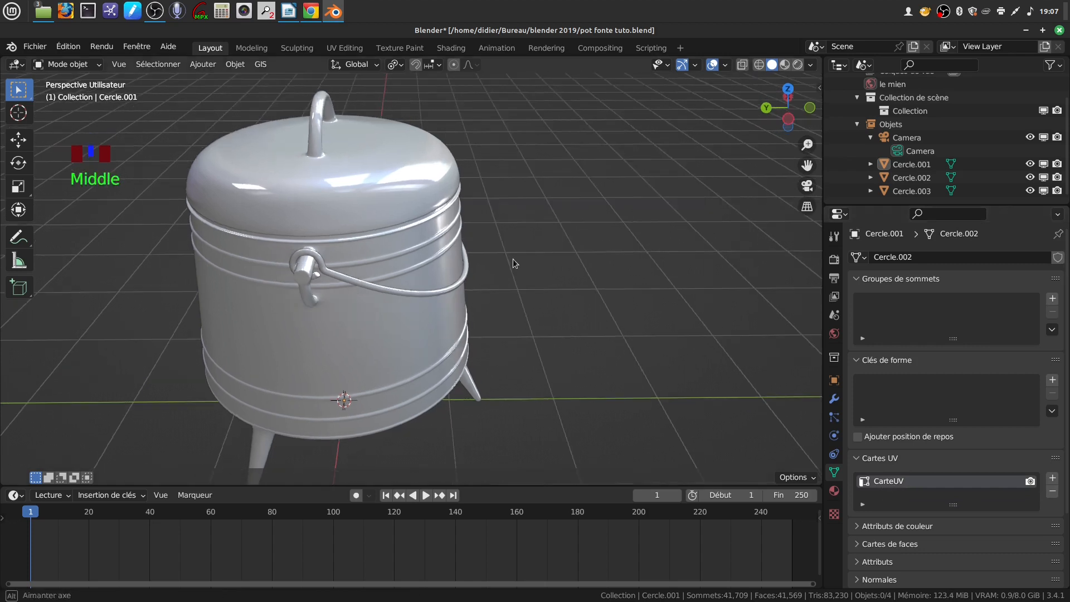
scroll(513, 263, "down", 1)
scroll(485, 313, "up", 2)
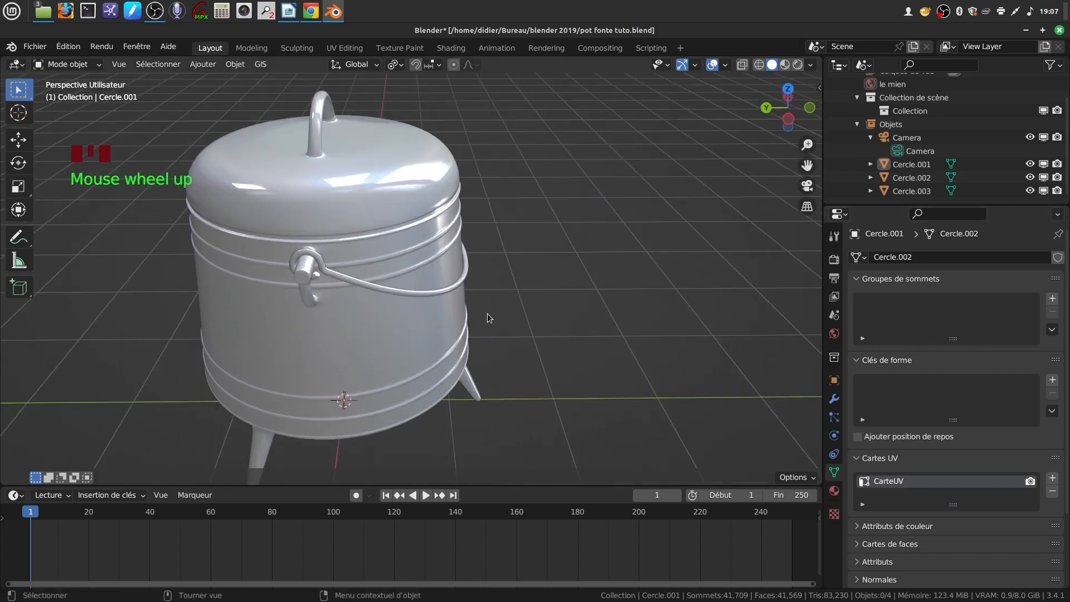
middle_click_drag(513, 303, 502, 282, "shift")
left_click(349, 191)
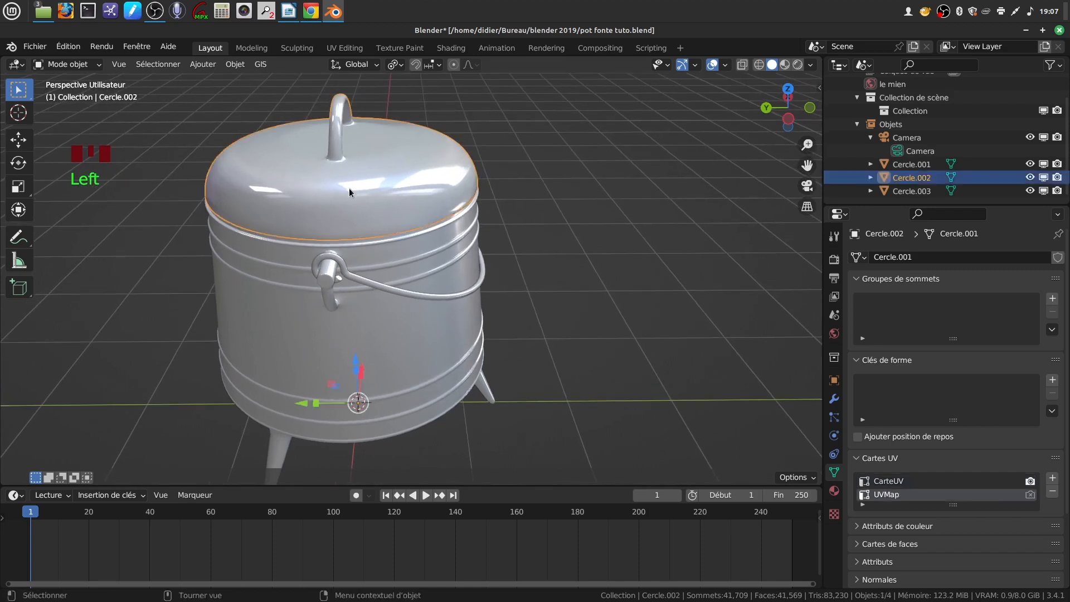
left_click(400, 273, "shift")
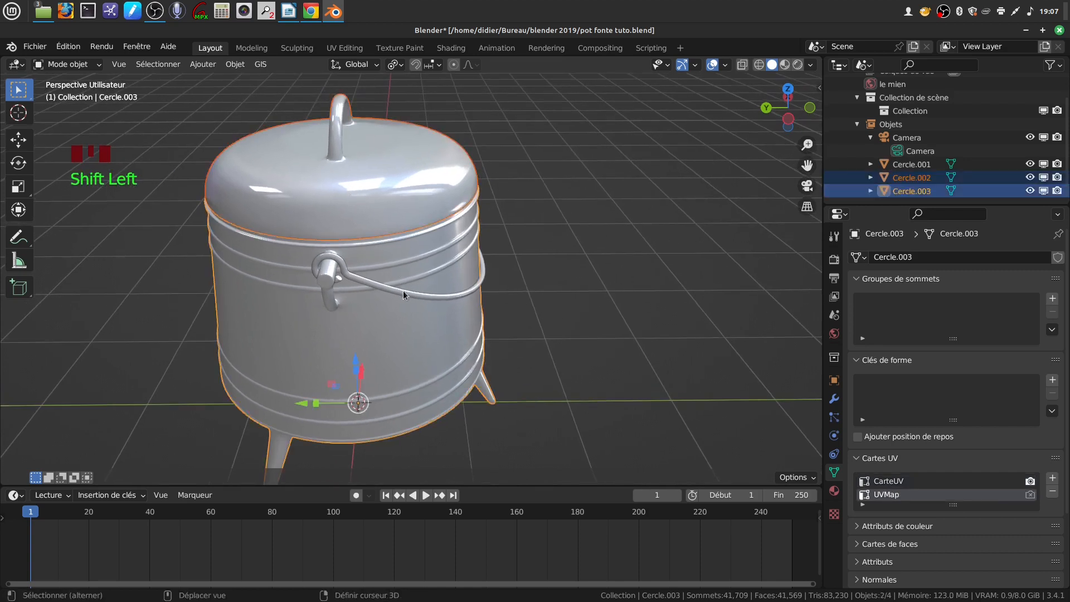
left_click(409, 312, "shift")
right_click(563, 227)
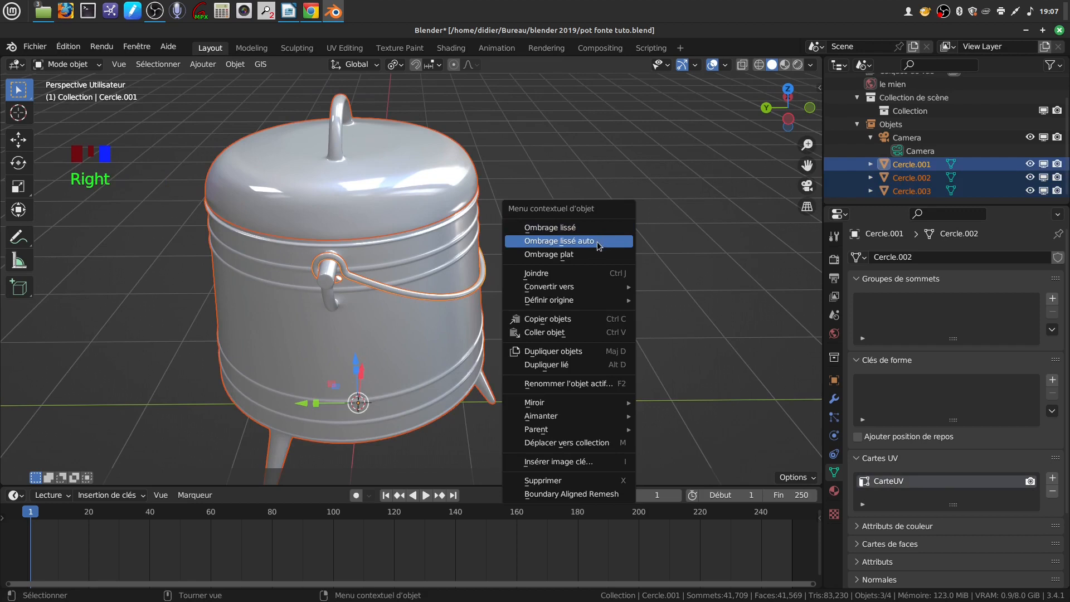
left_click(559, 241)
left_click(520, 250)
mouse_move(520, 250)
middle_mouse_down("shift")
mouse_move(520, 229)
mouse_move(517, 260)
mouse_move(507, 259)
middle_mouse_up("shift")
scroll(520, 247, "up", 1)
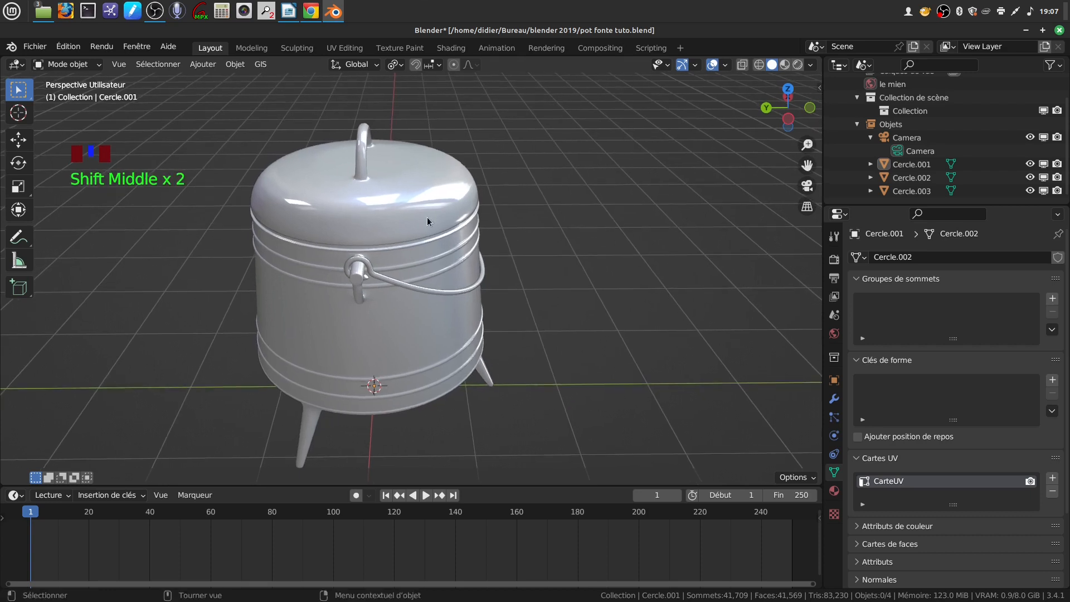
left_click(427, 221)
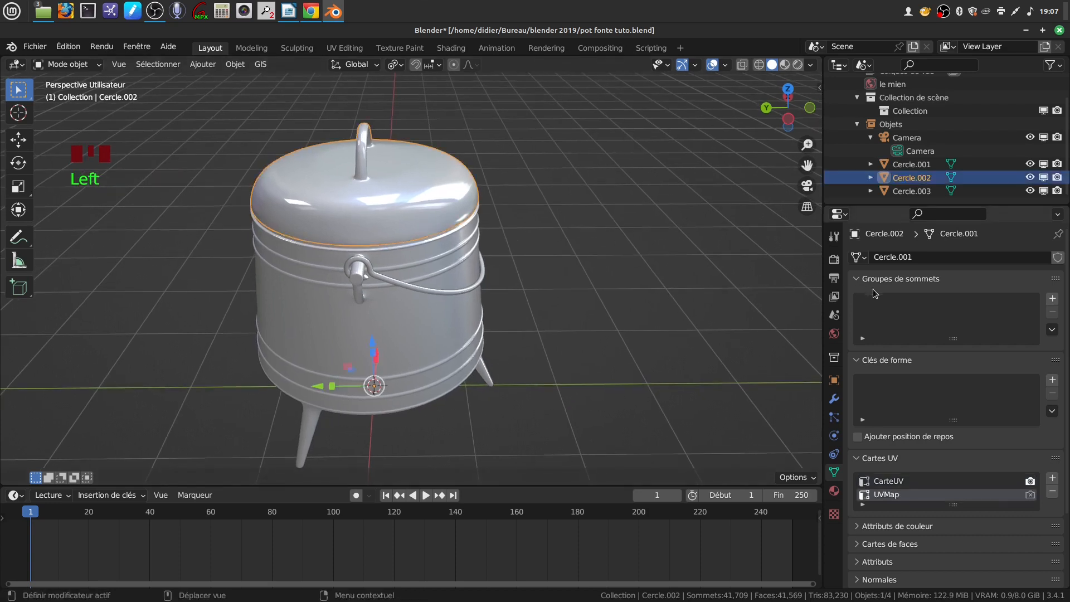
scroll(911, 325, "up", 4)
left_click(834, 489)
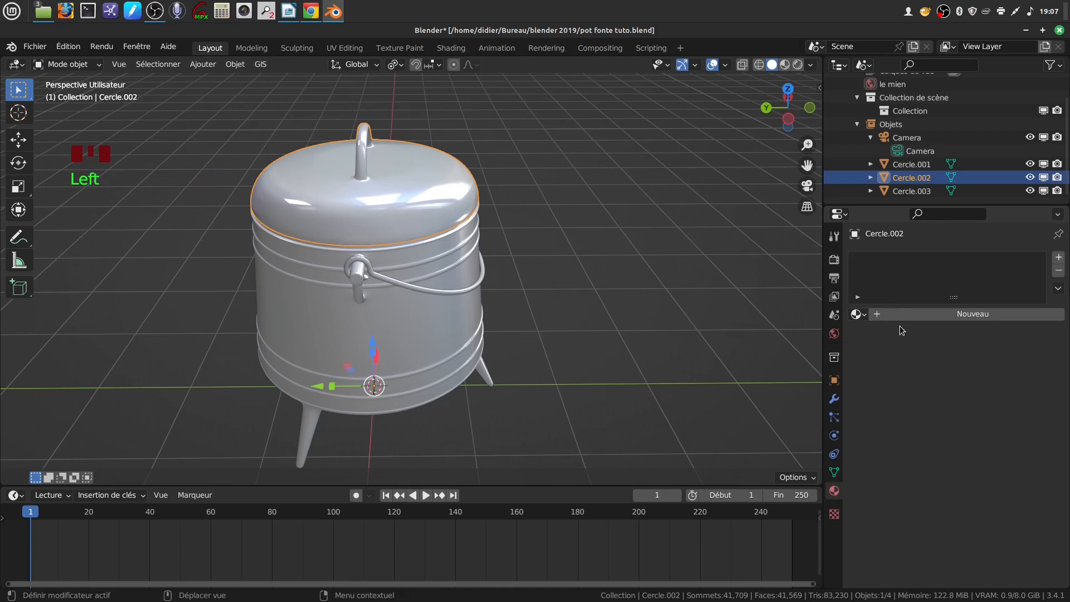
left_click(956, 312)
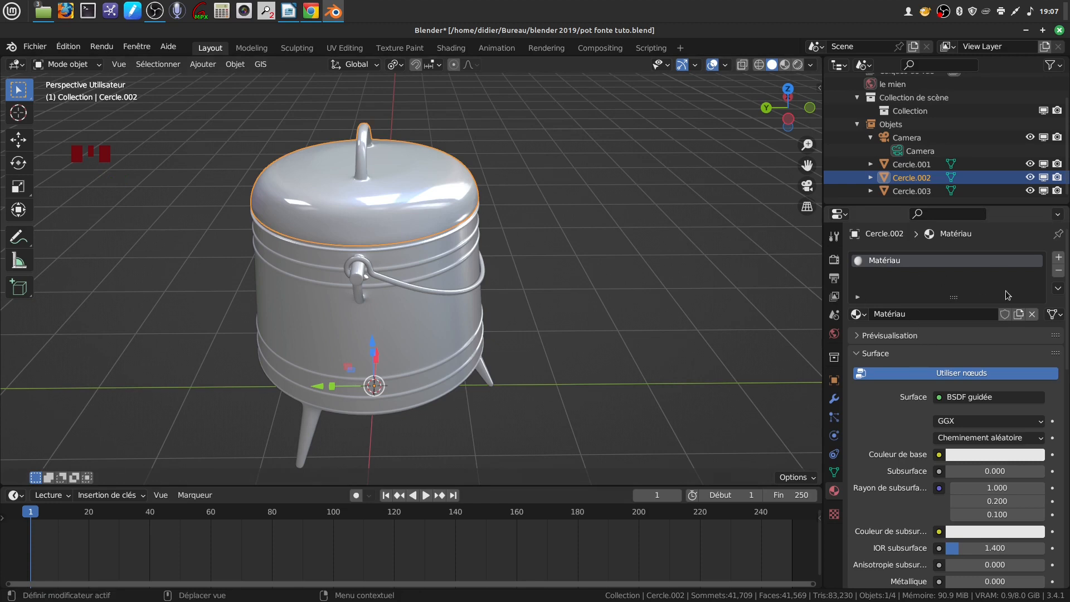
left_click(475, 290)
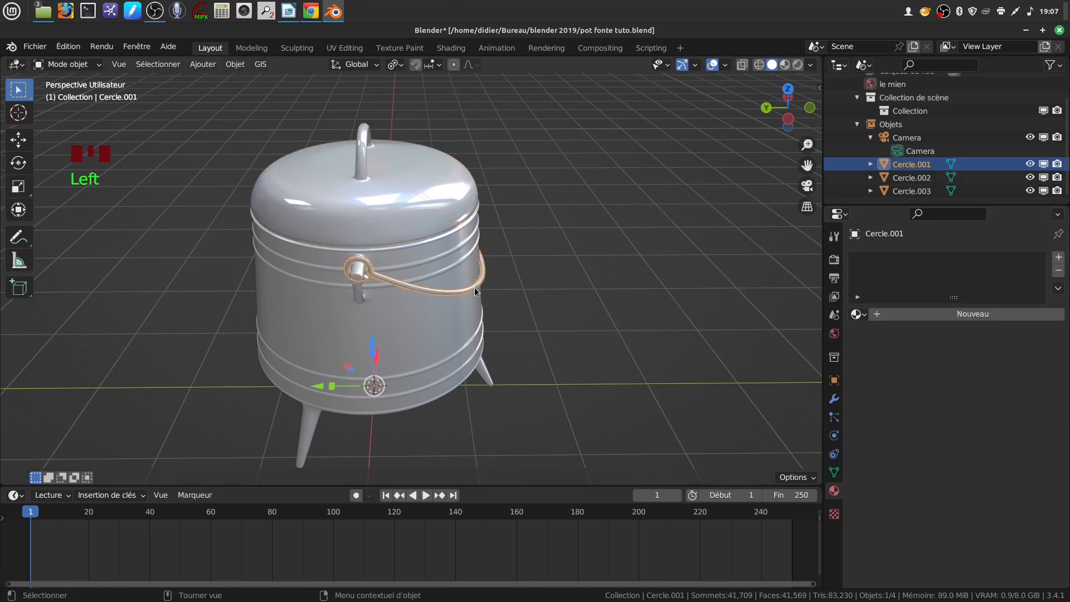
left_click(420, 234)
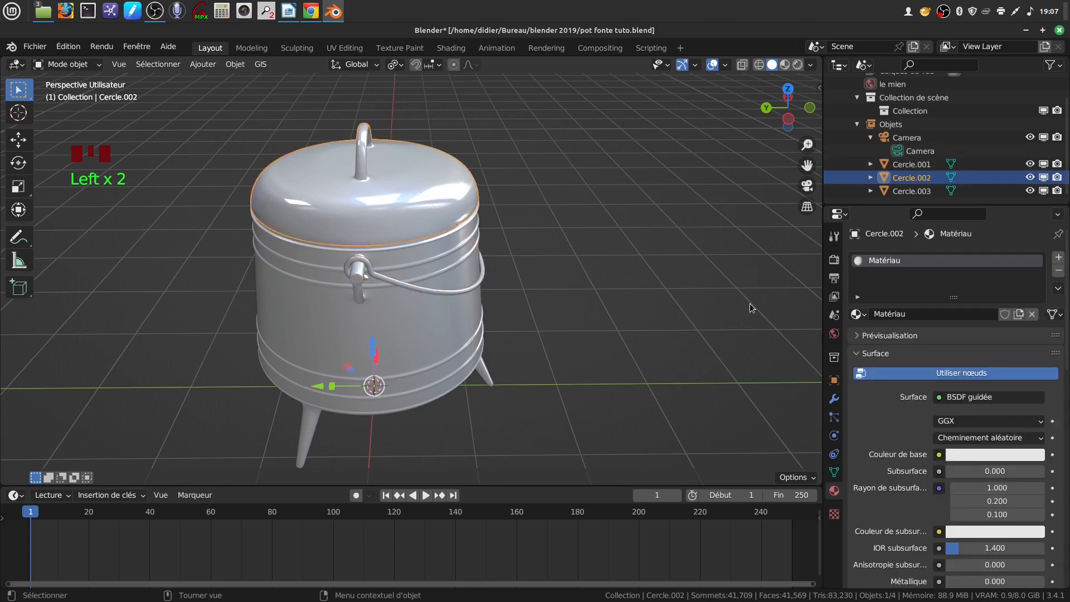
left_click(1059, 271)
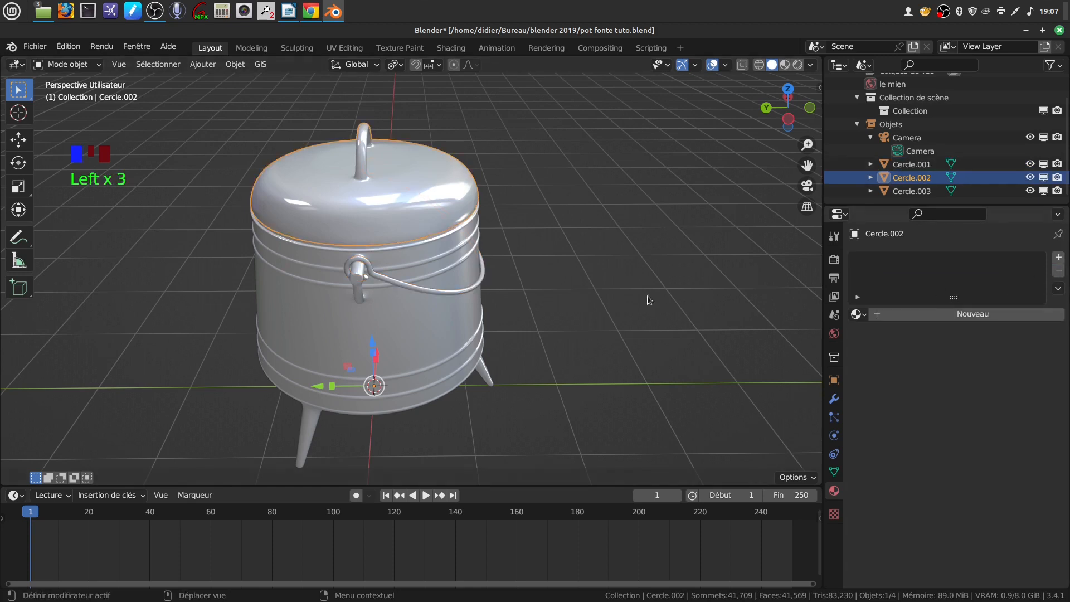
Step: Create a new material on the carrying handle and name it Matériau
left_click(474, 290)
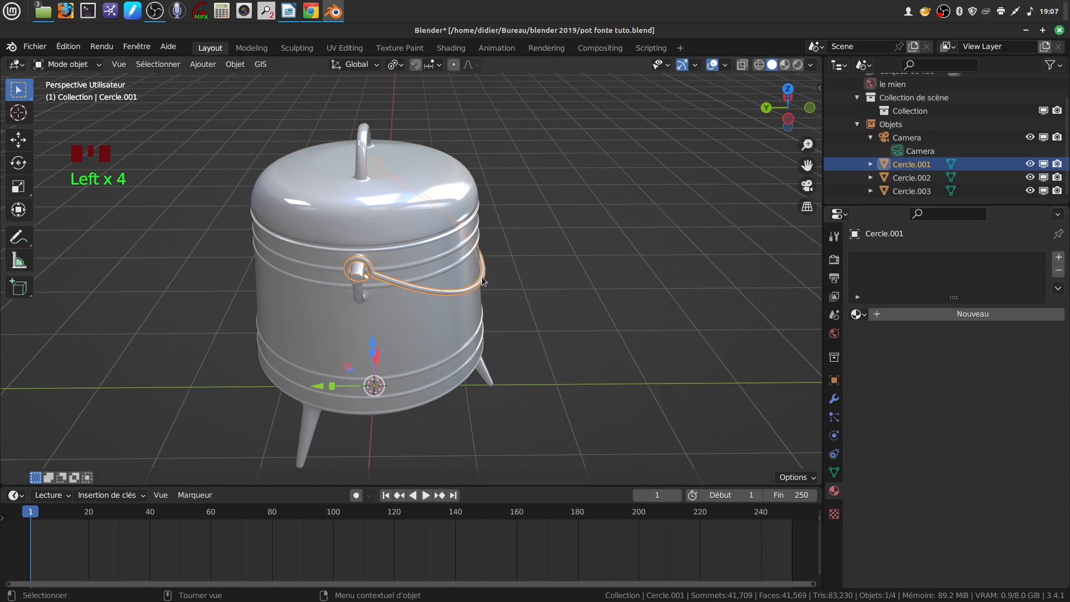
left_click(953, 316)
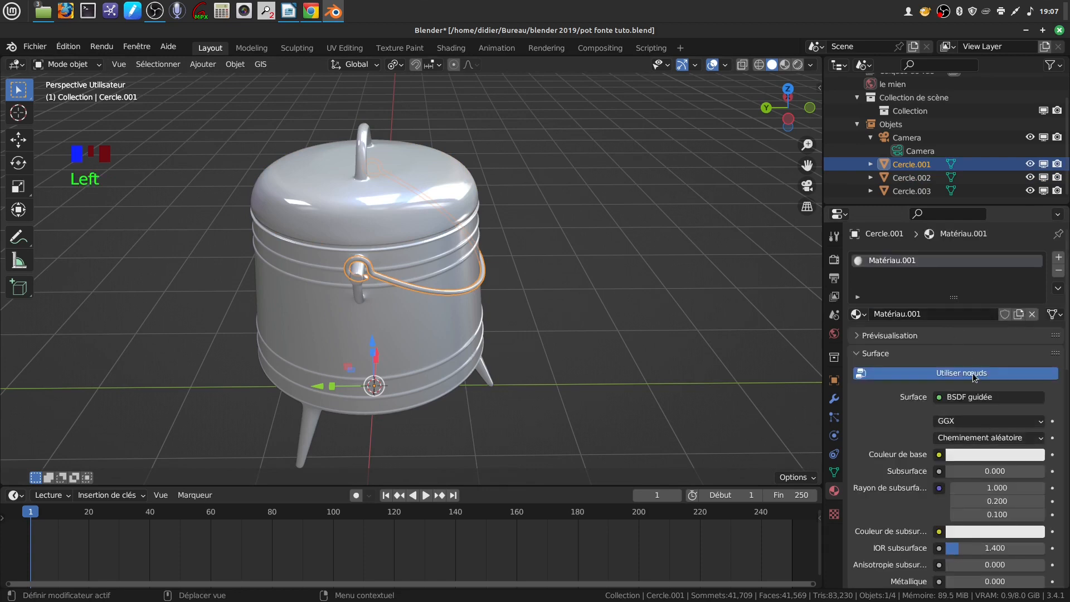
double_click(919, 261)
key("BackSpace")
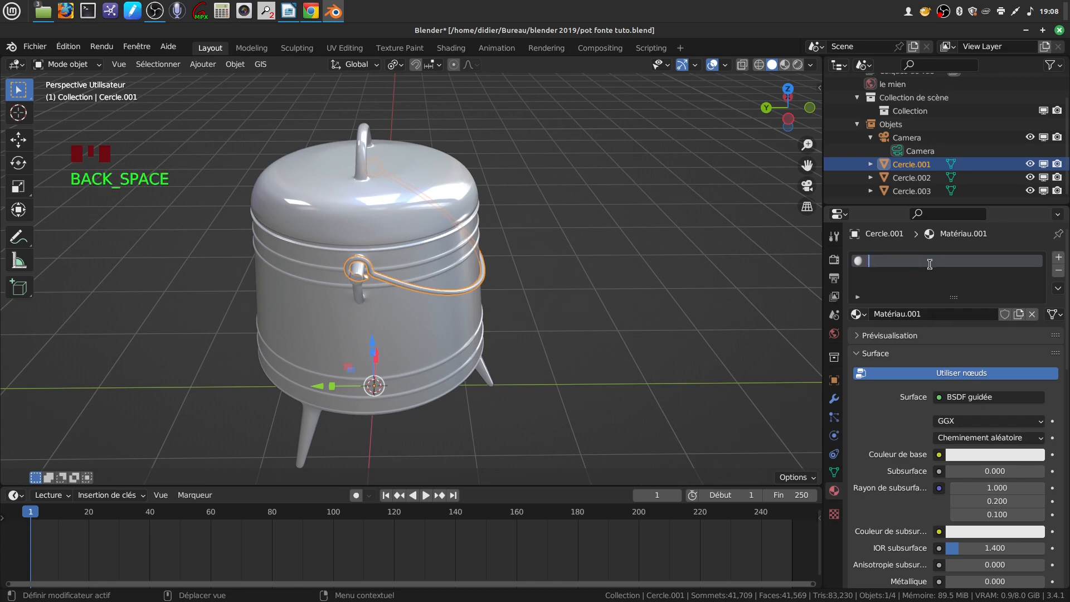
type("Matér")
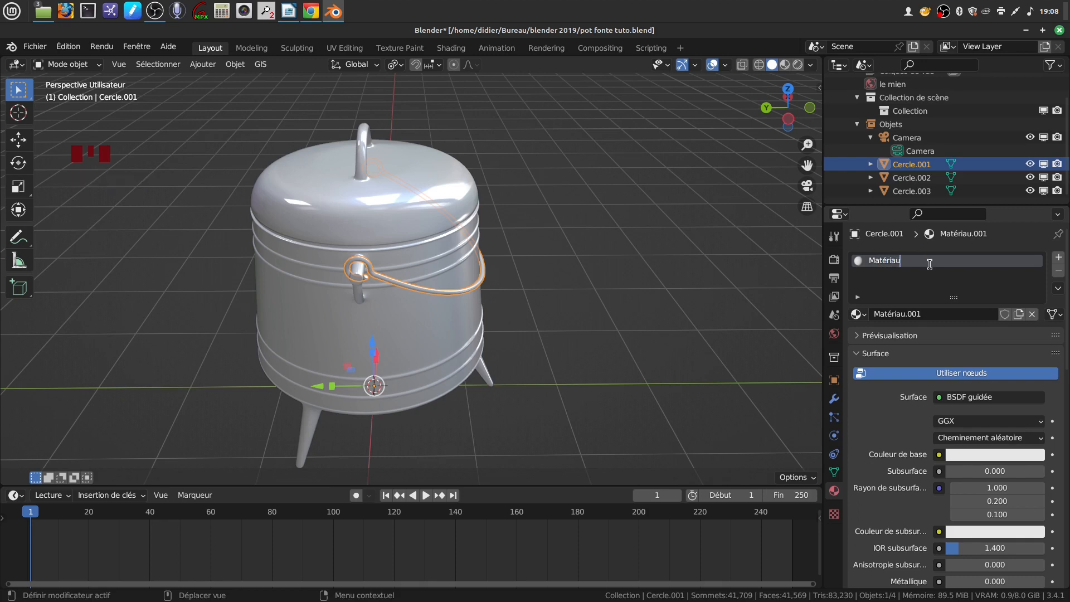
type("iau")
key("Return")
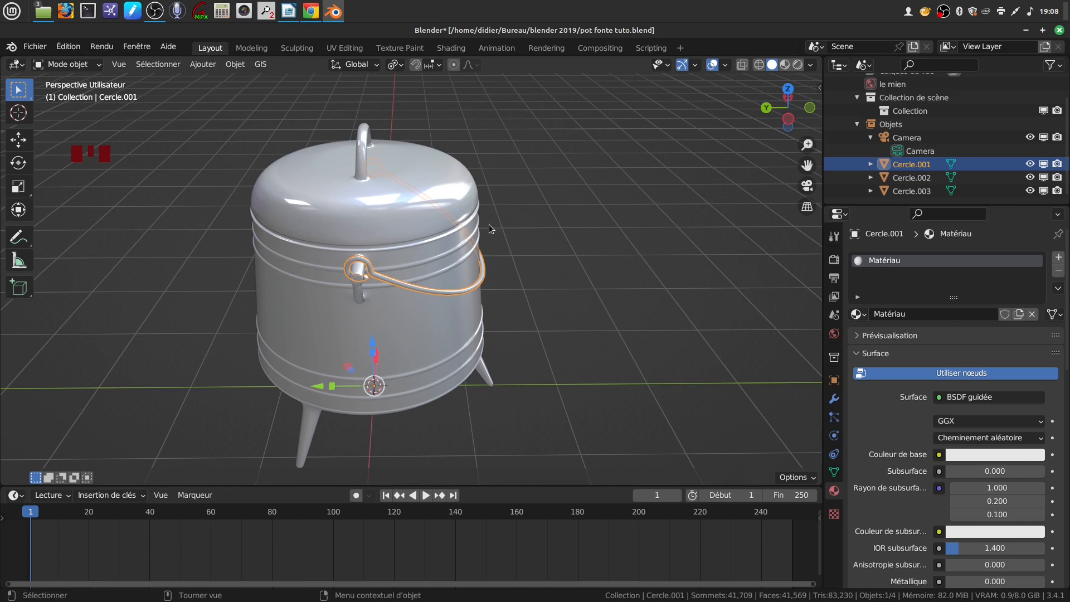
Step: Create a new material on the lid and name it couvercle
left_click(409, 227)
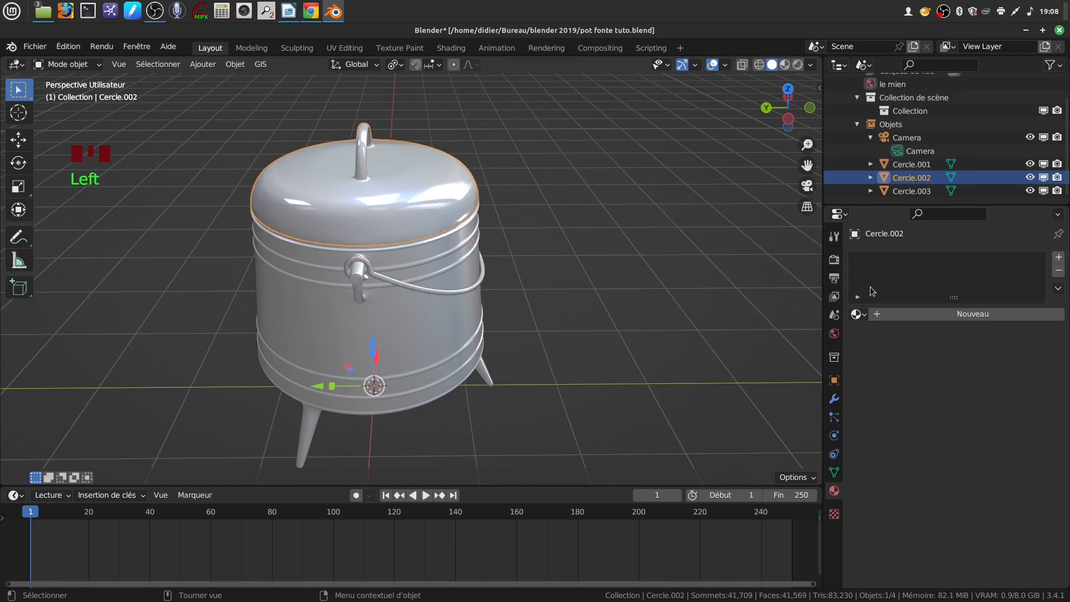
left_click(972, 314)
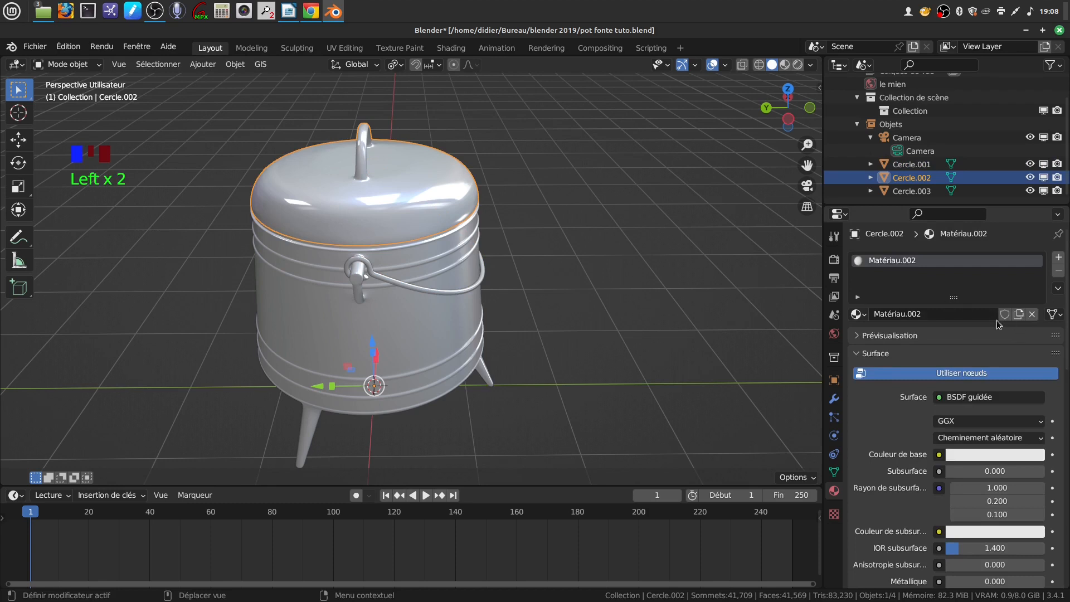
double_click(919, 266)
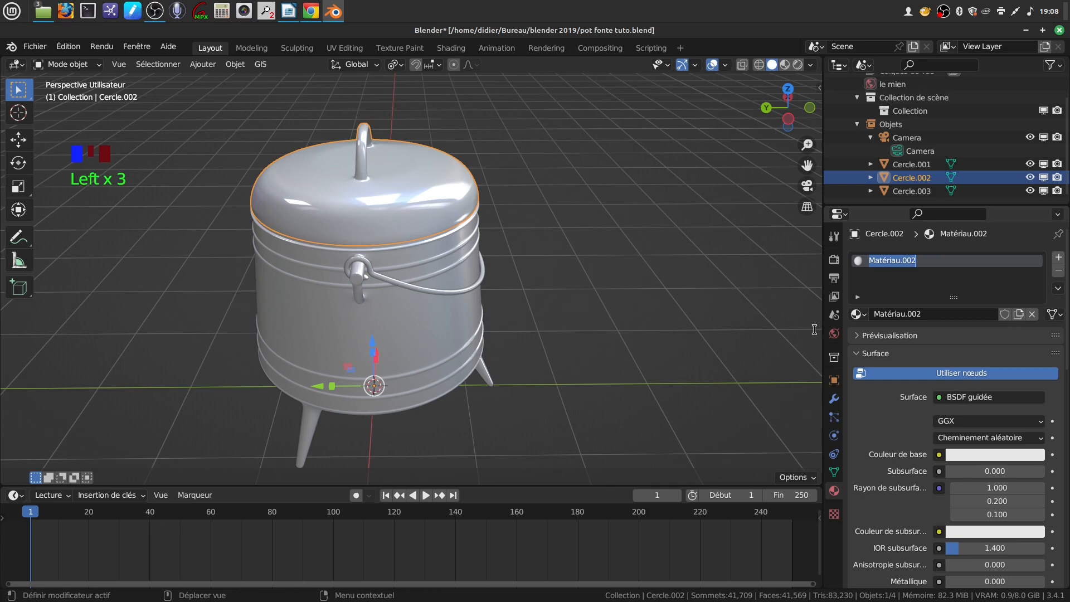
key("BackSpace")
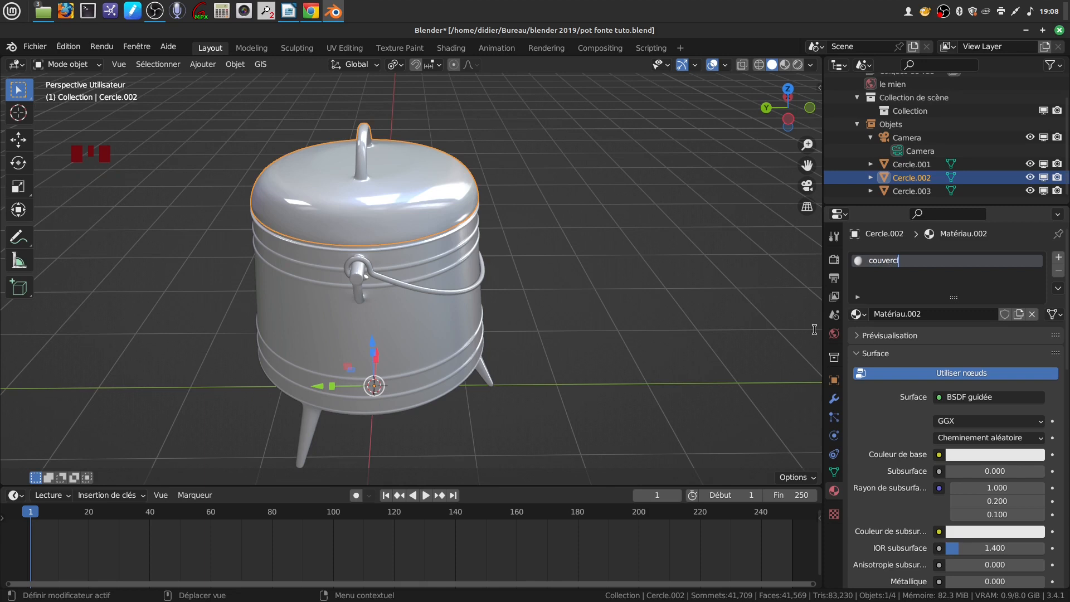
key("Return")
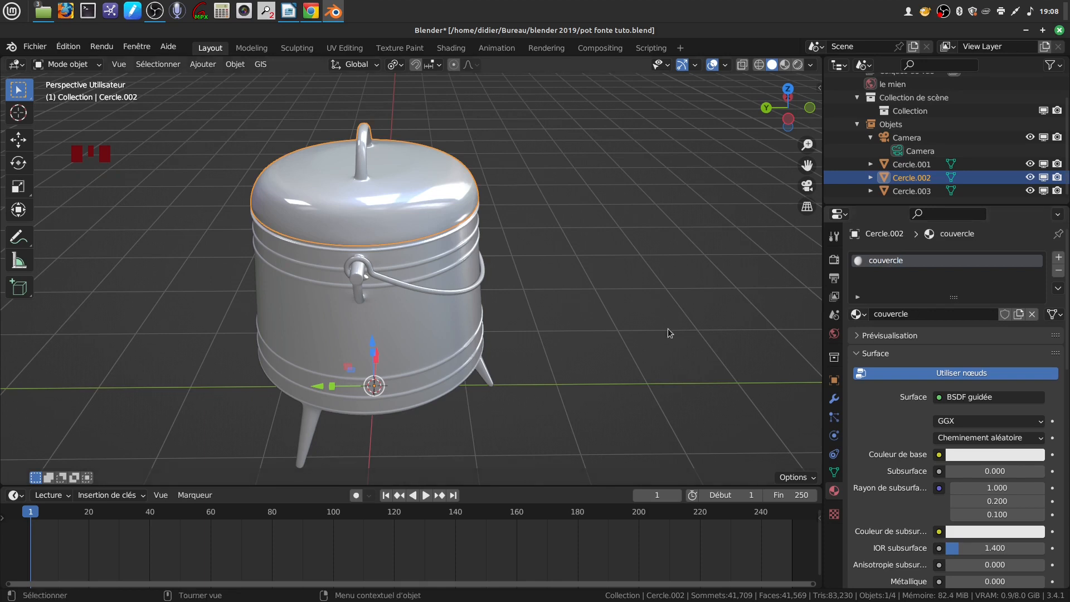
Step: Create a new material on the pot body and name it pot
left_click(442, 330)
left_click(949, 316)
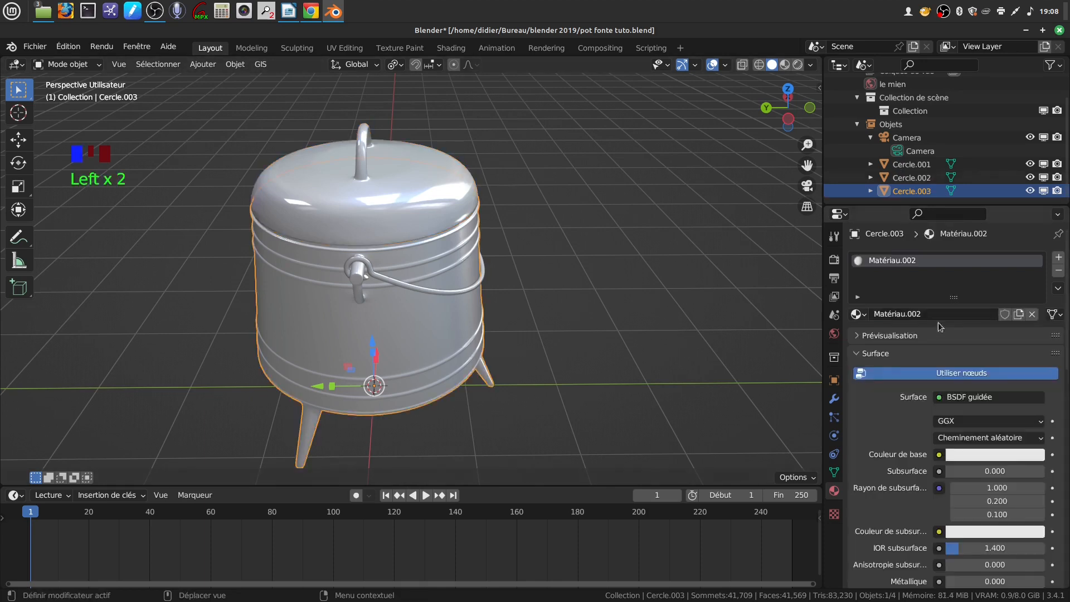
double_click(916, 266)
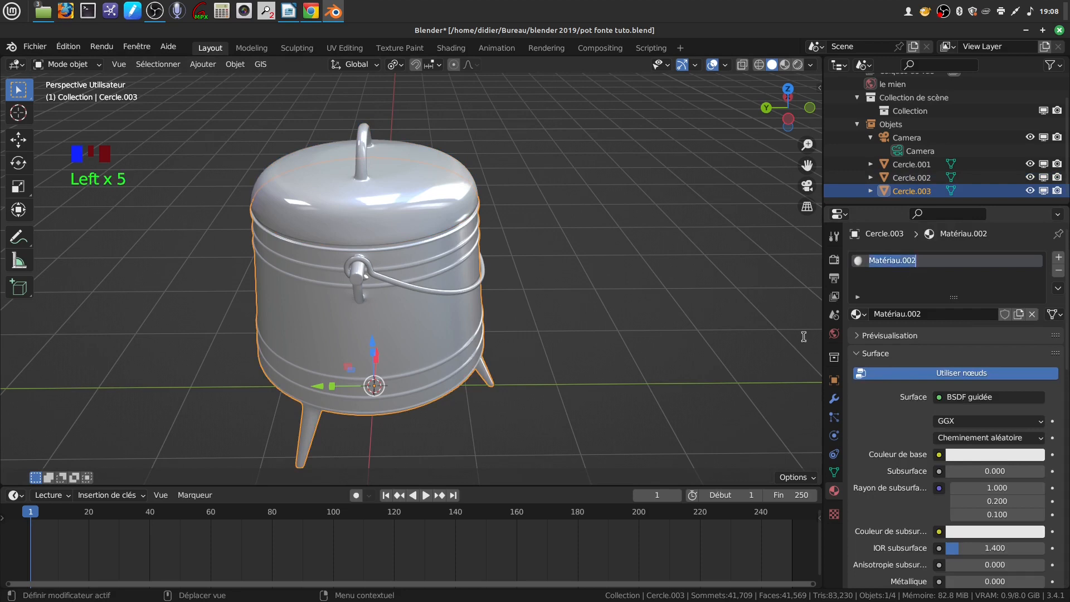
key("BackSpace")
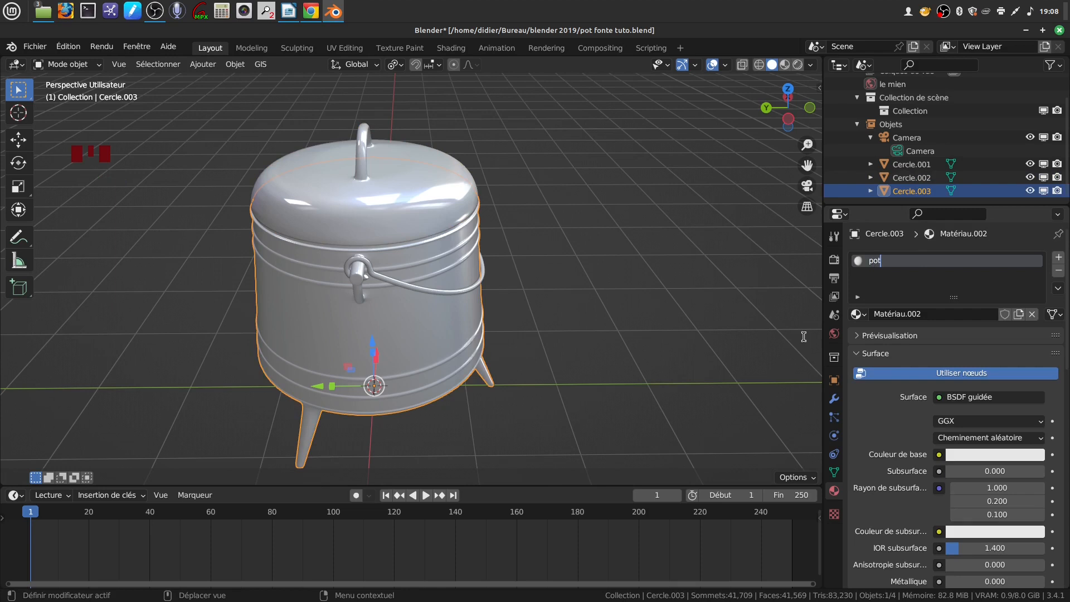
key("Return")
Step: Check the material assigned to the lid, the carrying handle and the pot body in turn
middle_click_drag(488, 211, 404, 195)
left_click(398, 208)
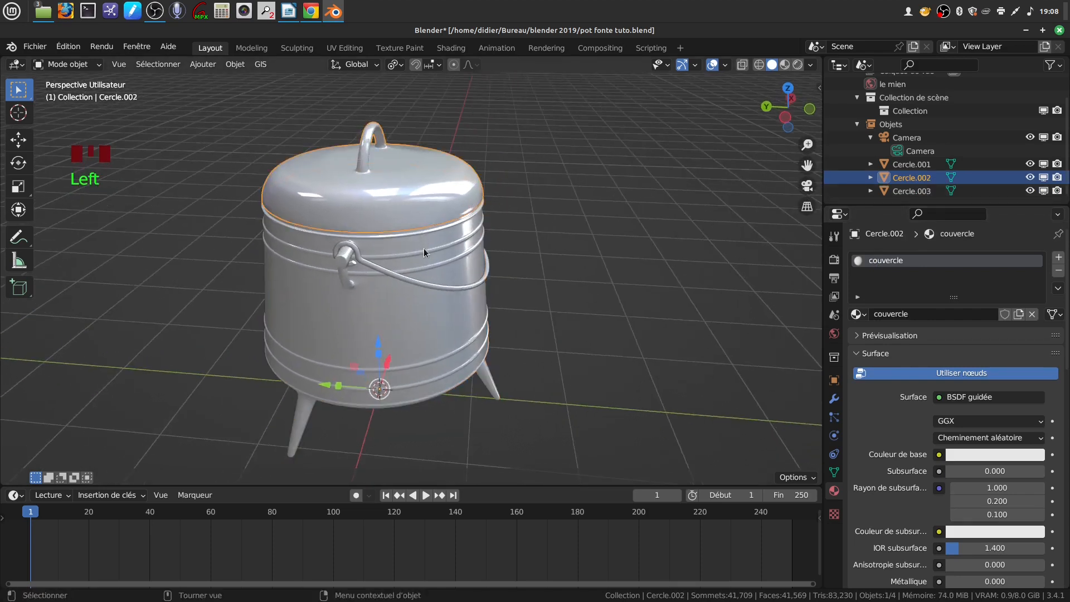
left_click(421, 288)
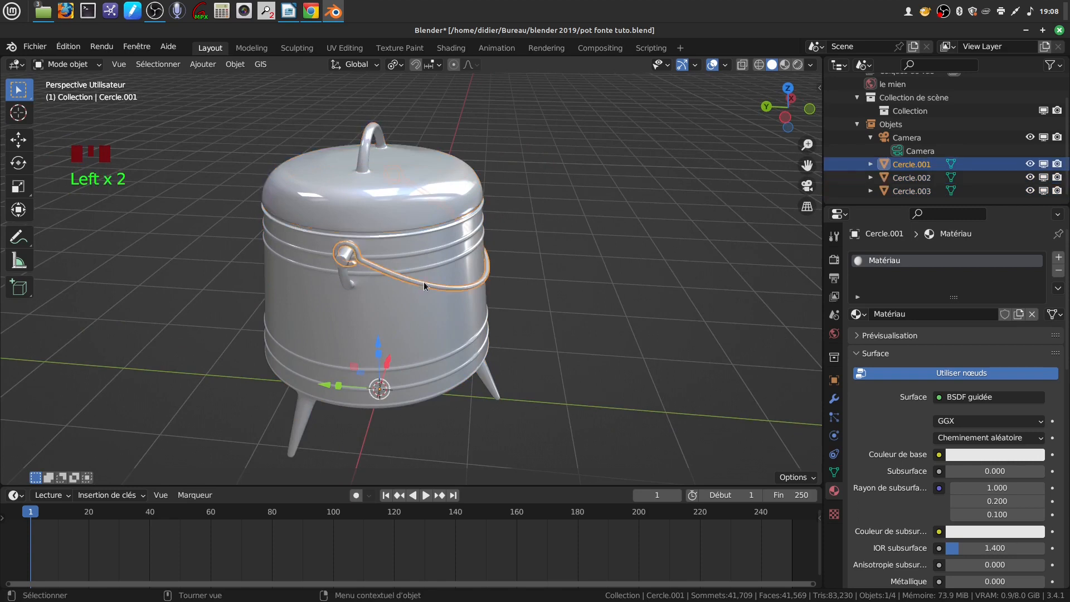
left_click(433, 252)
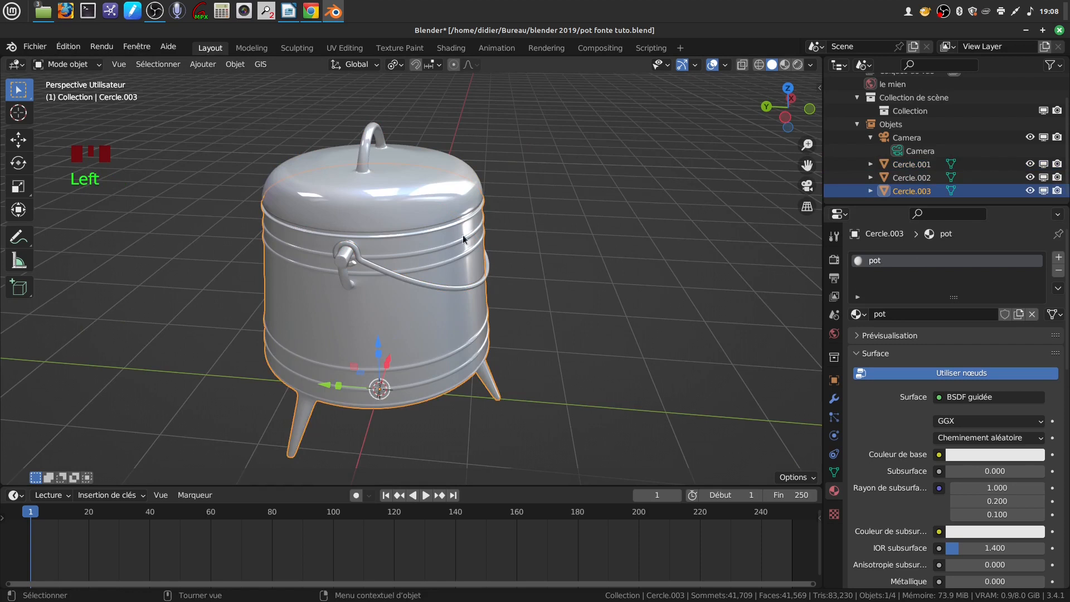
Step: Join the lid, the pot body and the carrying handle into one object, with the handle as the active object
scroll(516, 304, "down", 1)
scroll(507, 288, "down", 1)
left_click(442, 217)
scroll(542, 363, "up", 3)
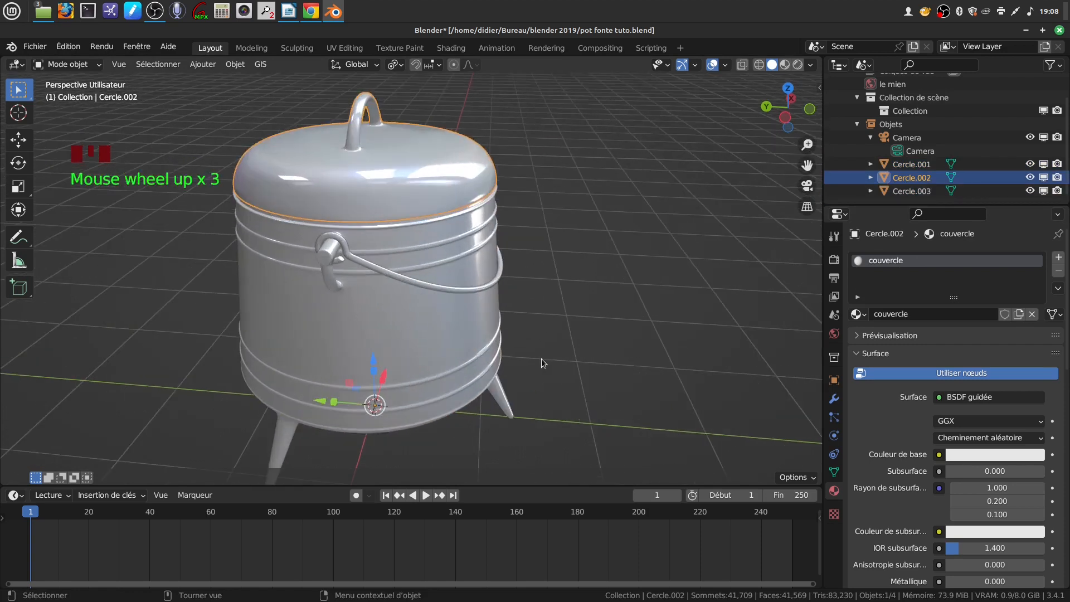
left_click(425, 258, "shift")
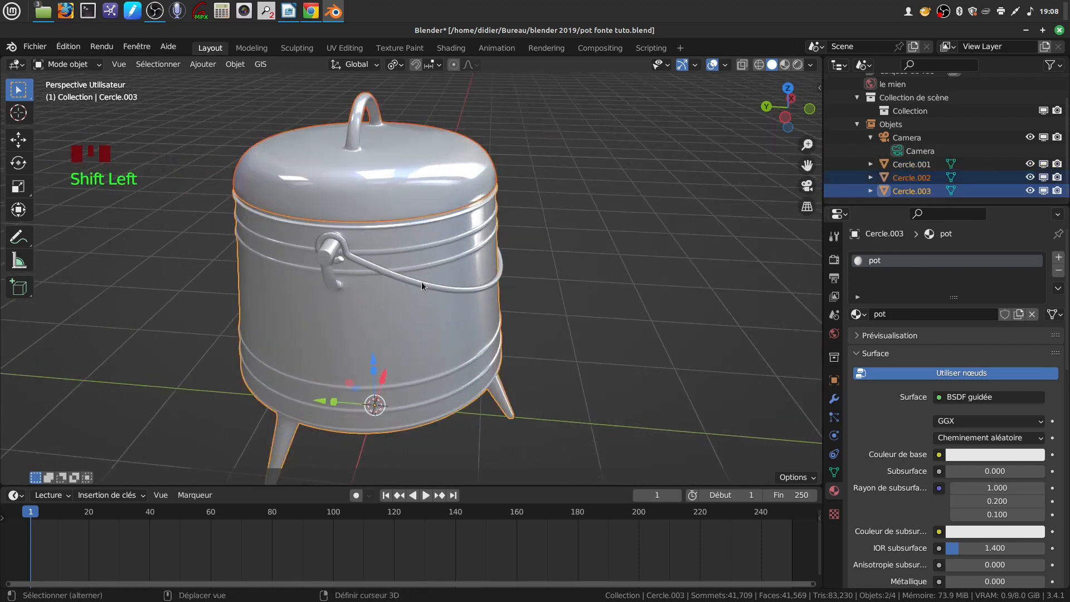
left_click(427, 282, "shift")
right_click(639, 255)
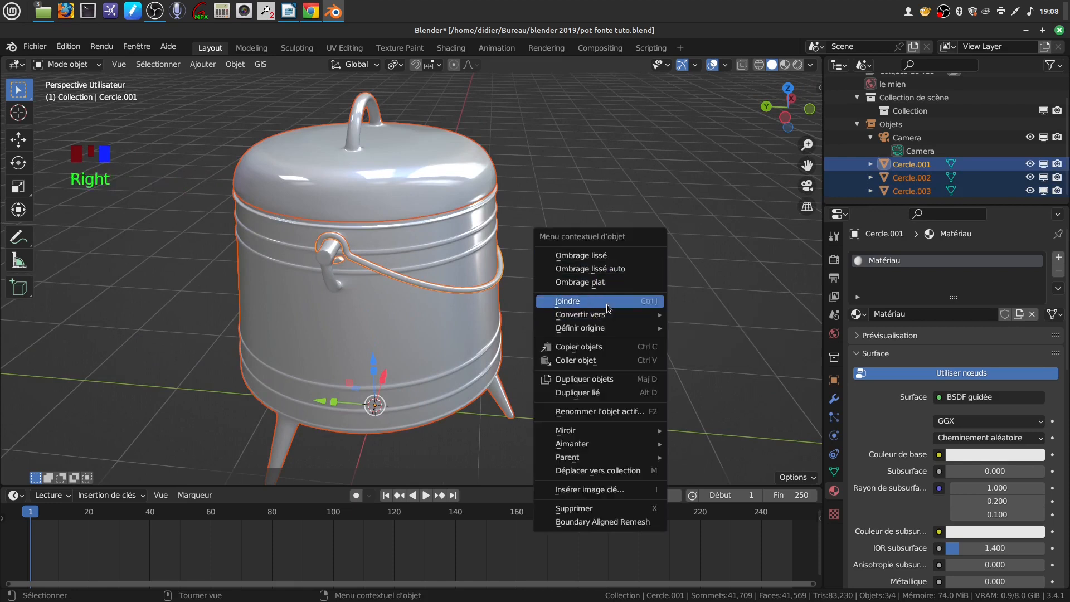
left_click(568, 301)
Step: Apply all transformations to the joined pot object
scroll(510, 309, "down", 4)
middle_click_drag(509, 308, 484, 288, "shift")
scroll(499, 364, "up", 3)
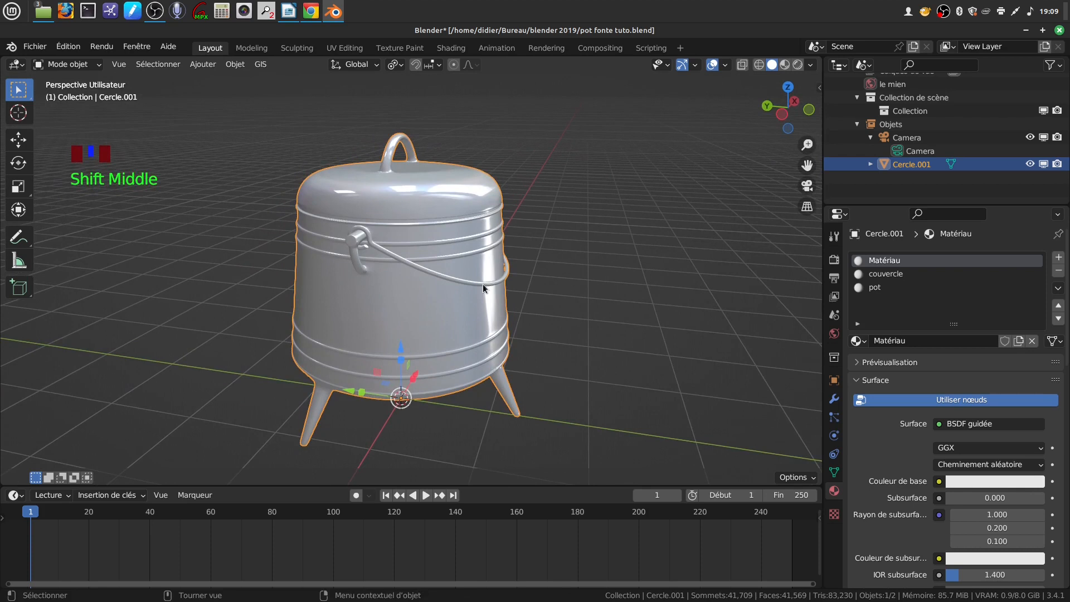
key("ctrl+a")
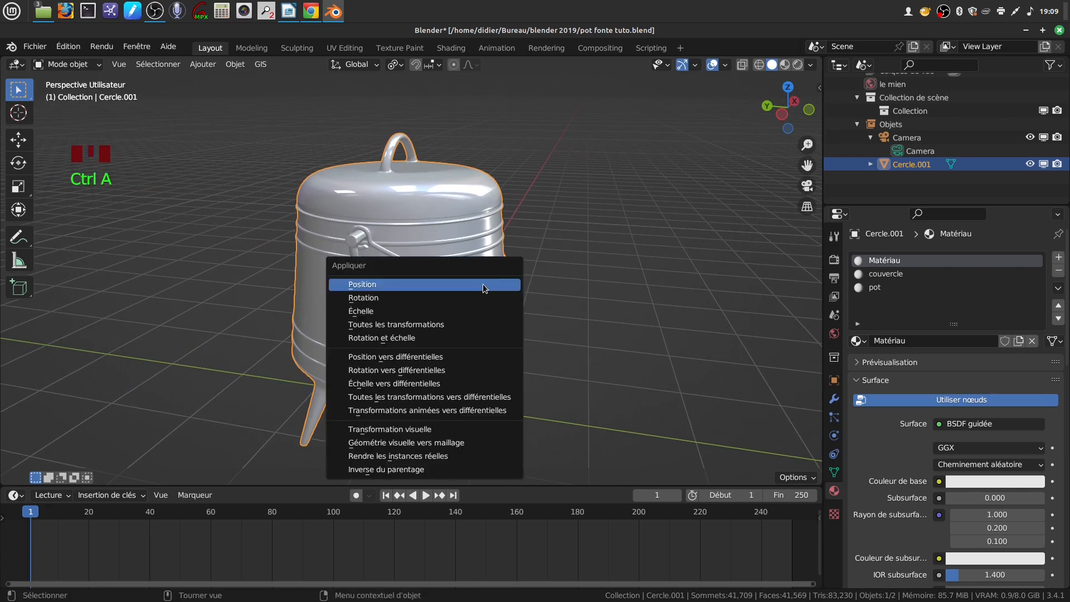
left_click(470, 324)
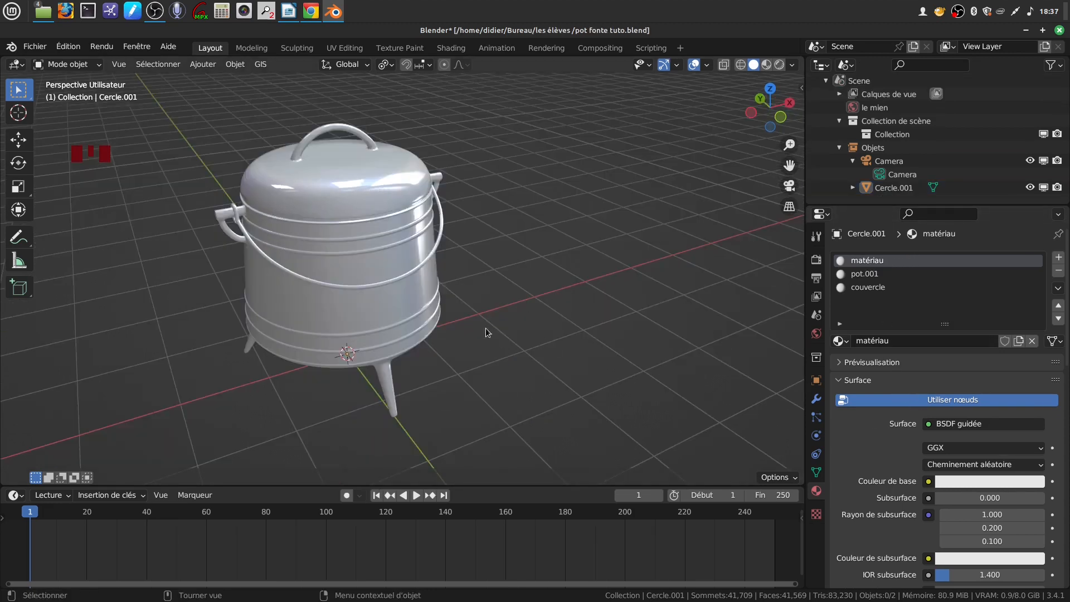
Step: In edit mode, clear the selection and select only the carrying handle's geometry through its matériau material slot
key("Tab")
scroll(495, 341, "up", 1)
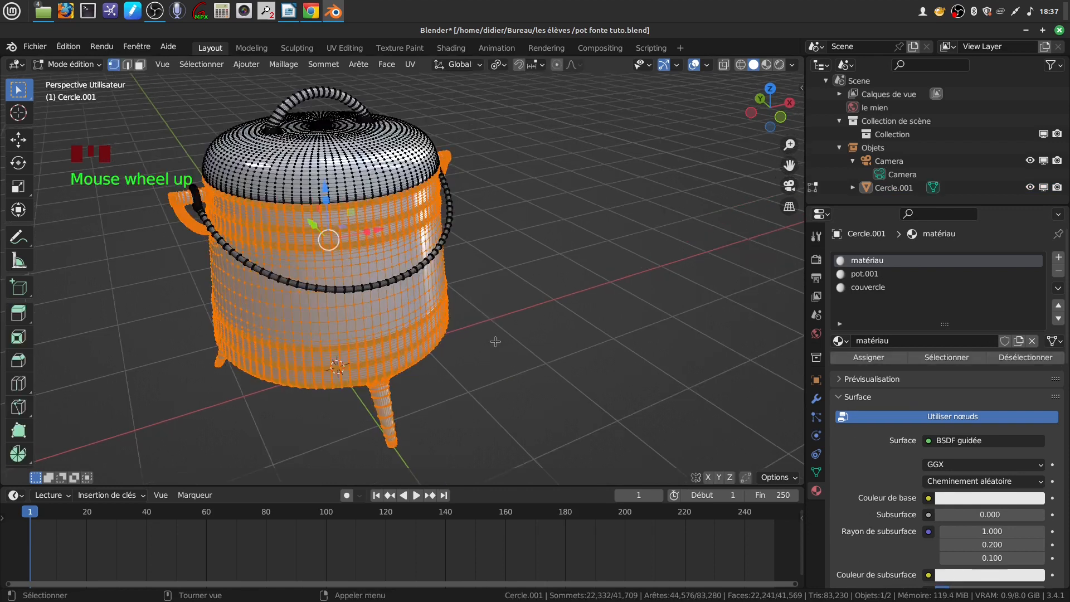
key("a")
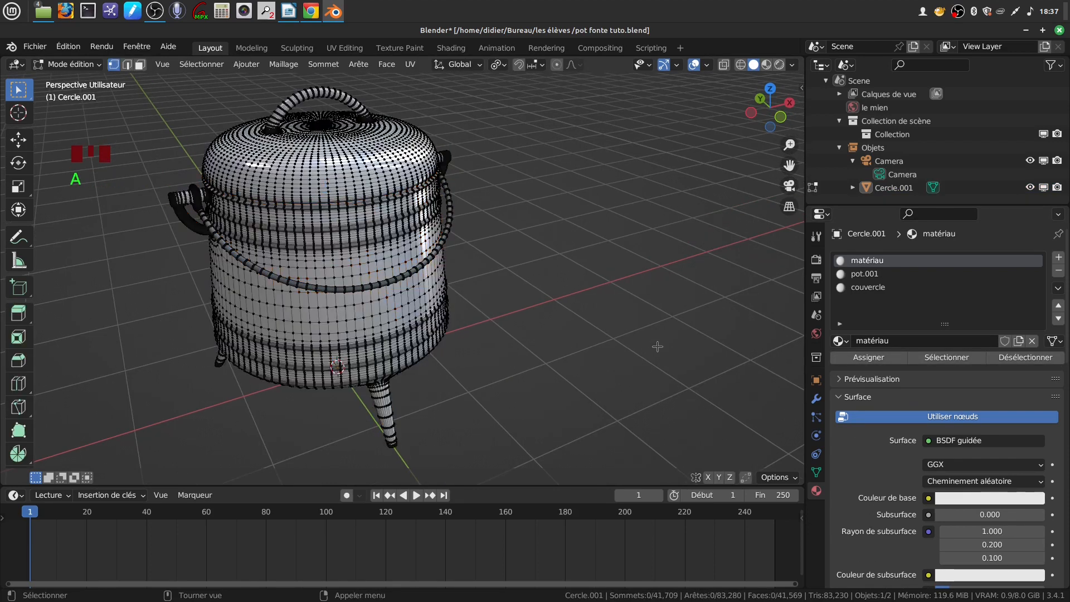
left_click(925, 359)
scroll(474, 267, "down", 2)
middle_click_drag(473, 267, 444, 258, "shift")
Step: Feed the matériau base colour from an image texture and lower the material's specular to about 0.051
scroll(940, 385, "down", 5)
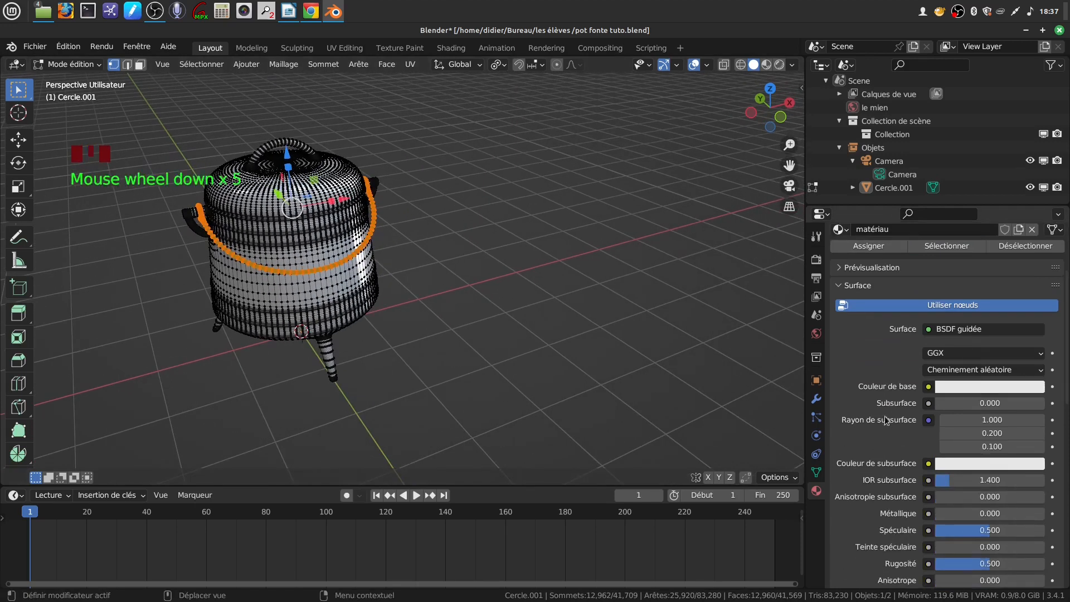
left_click(928, 387)
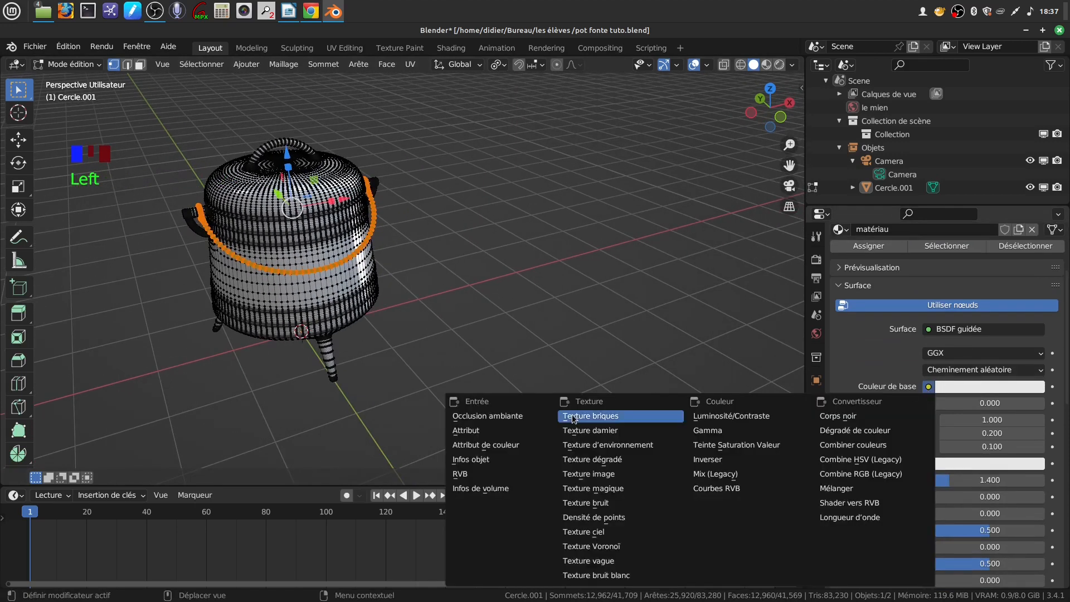
left_click(588, 473)
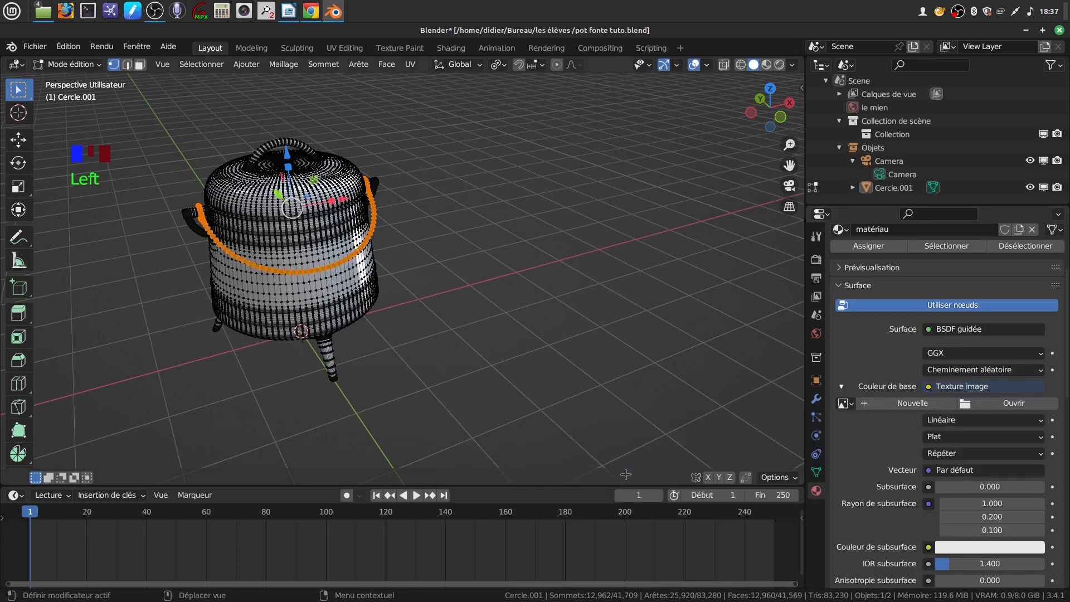
scroll(891, 443, "down", 3)
scroll(889, 438, "down", 3)
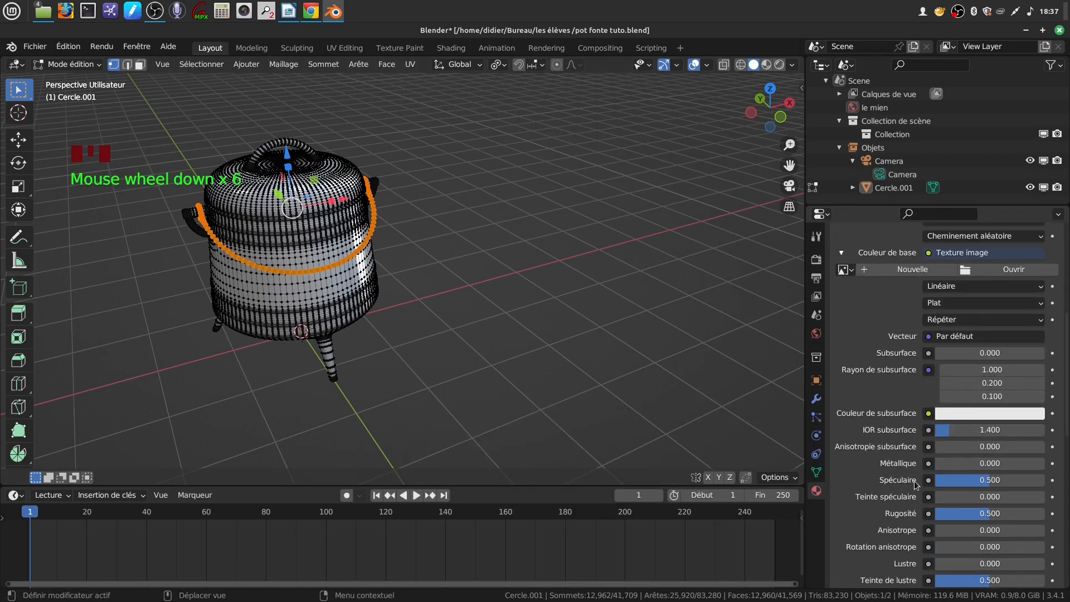
left_click_drag(987, 479, 937, 479)
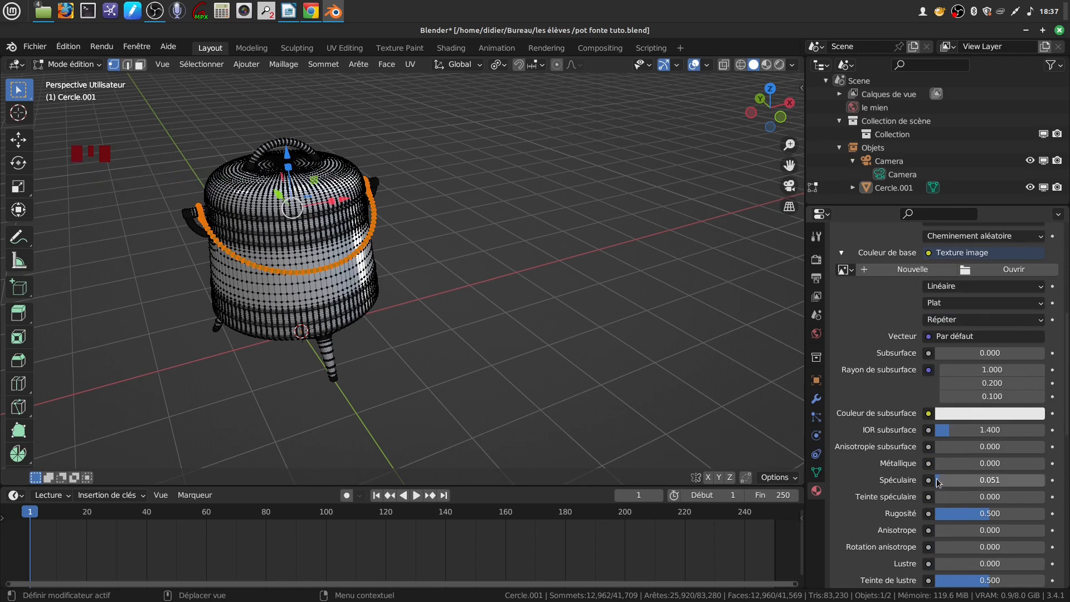
Step: Load Rouille eric rac.jpg from the pot fonte folder as the base colour image
scroll(970, 422, "up", 3)
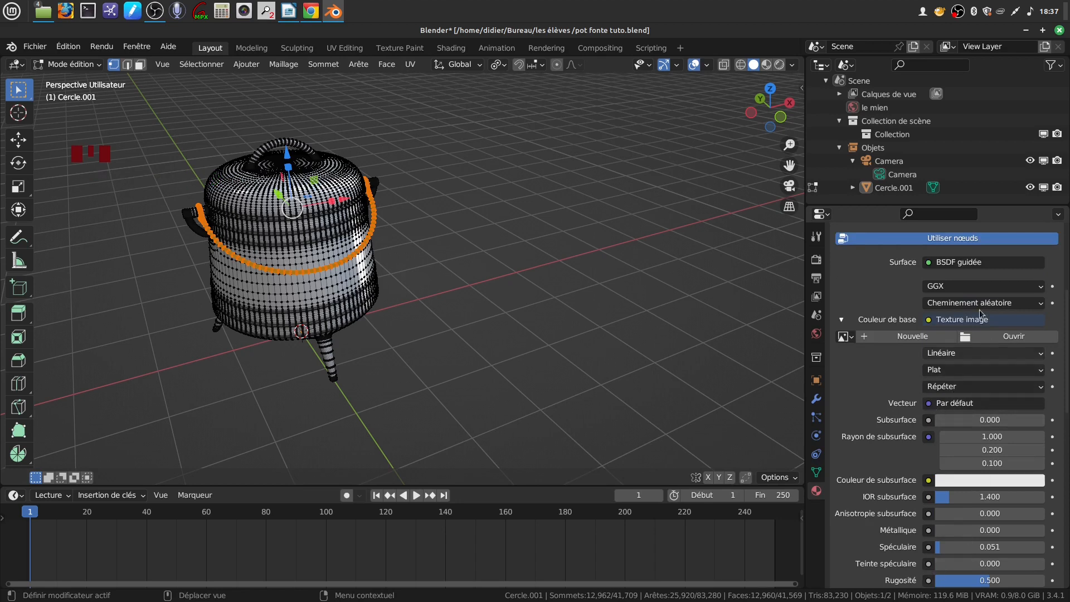
left_click(968, 340)
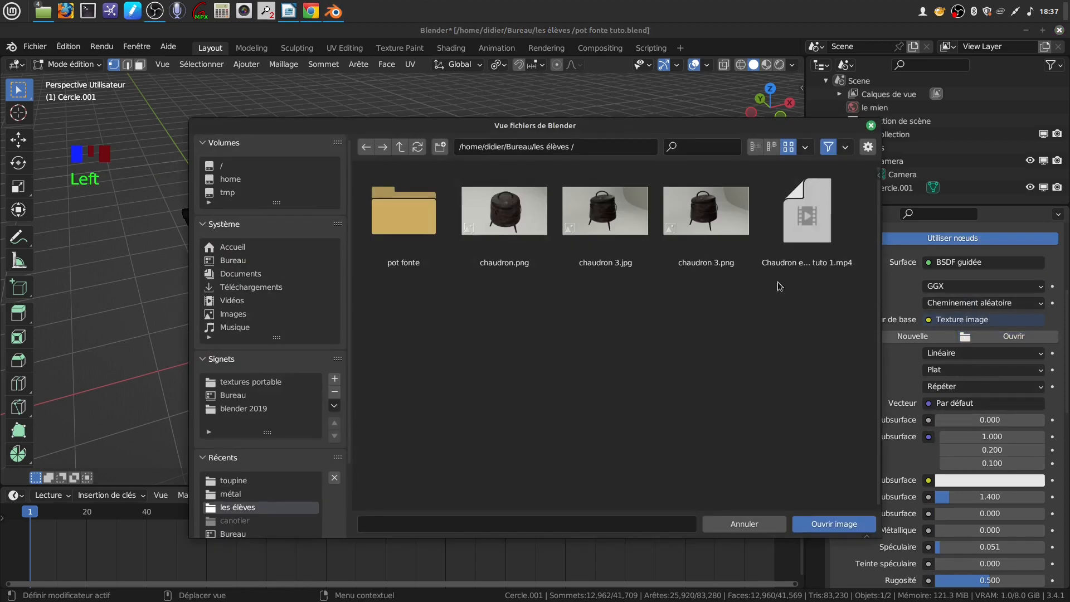
double_click(401, 225)
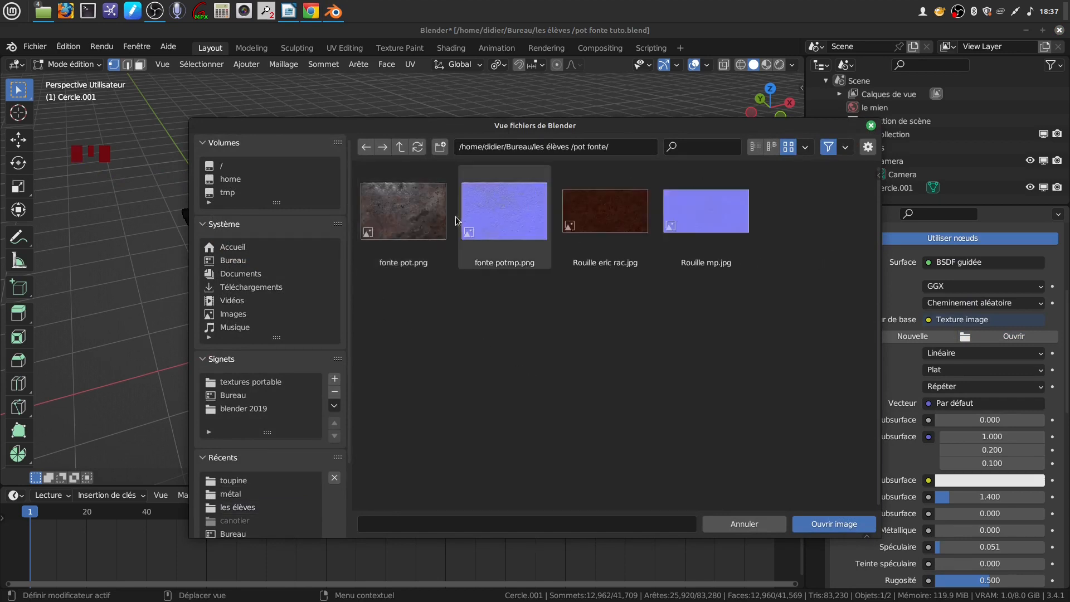
left_click(626, 216)
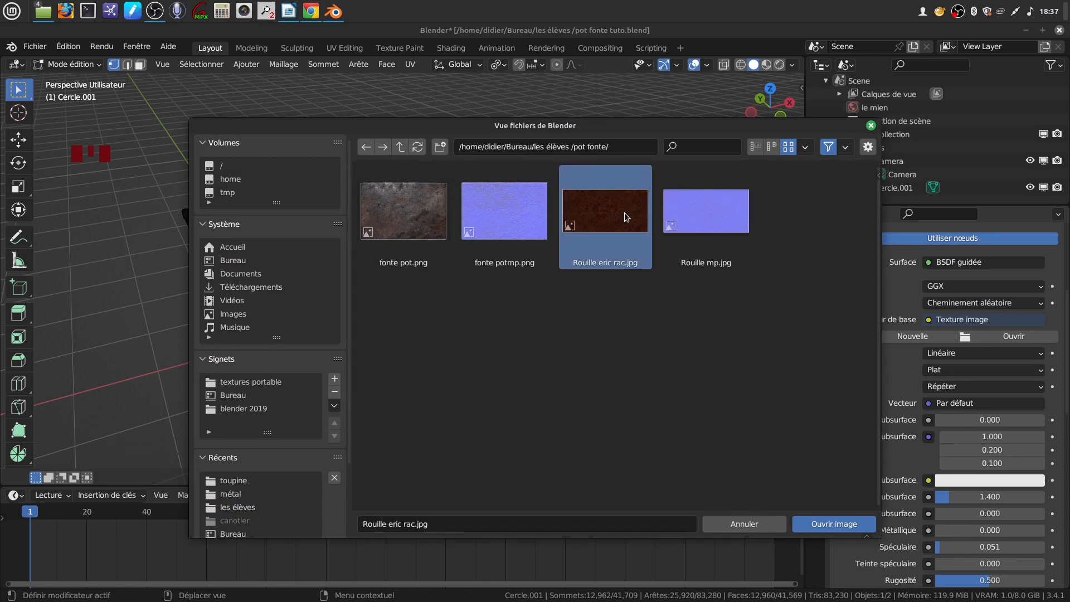
left_click(812, 530)
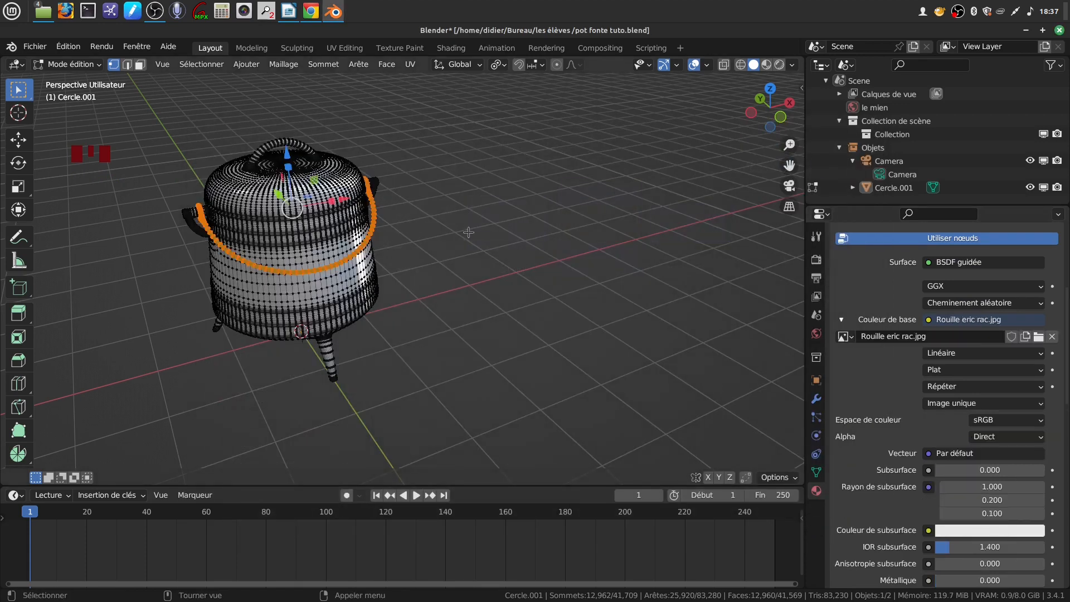
Step: Split the 3D viewport vertically and turn the new wider area into a UV editor
scroll(473, 332, "up", 2)
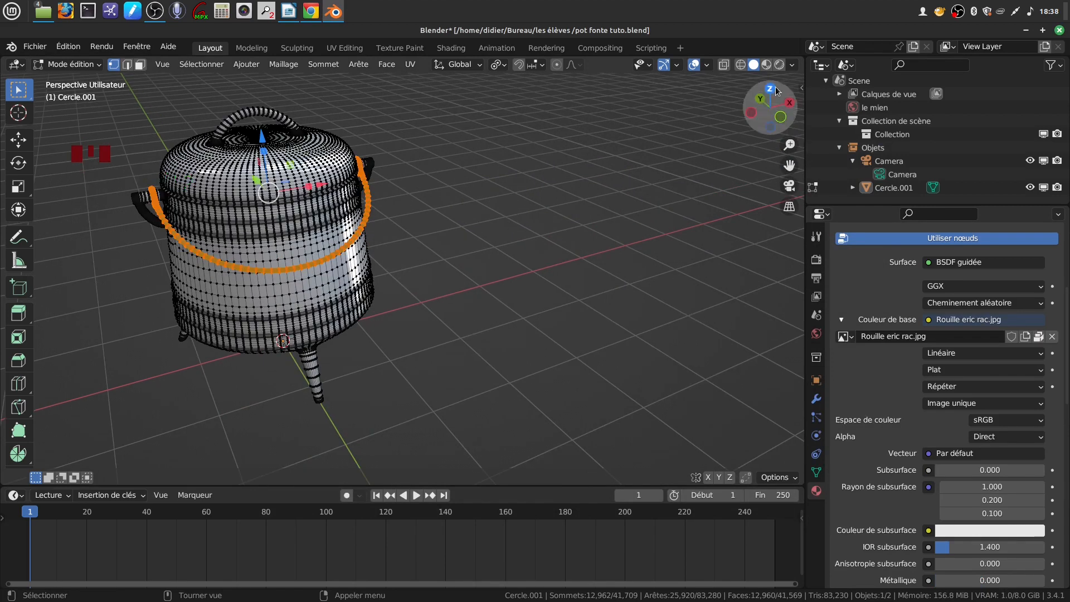
left_click_drag(802, 58, 265, 62)
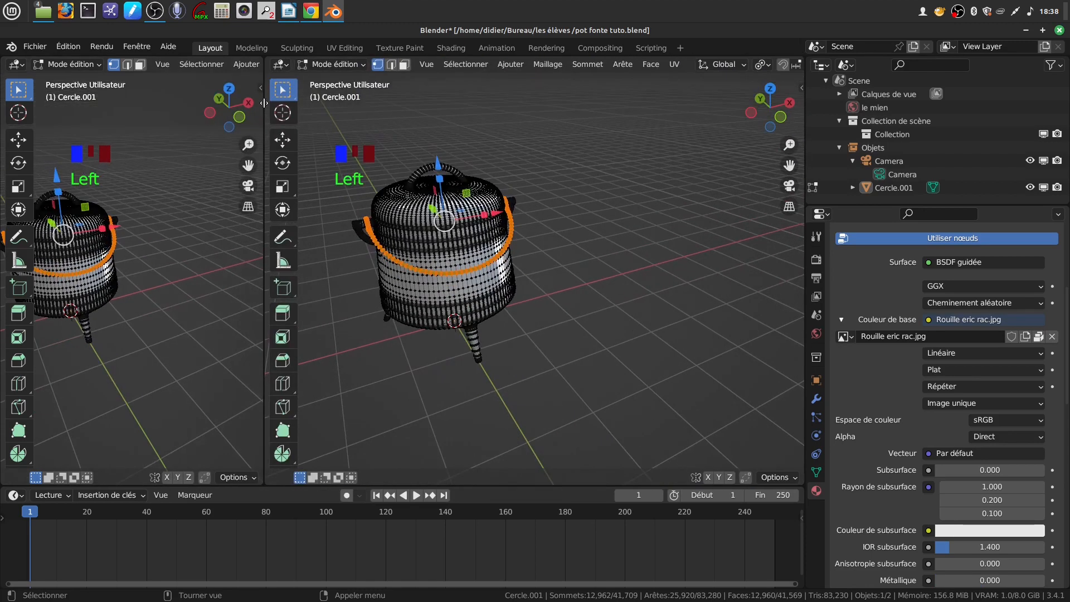
left_click(287, 66)
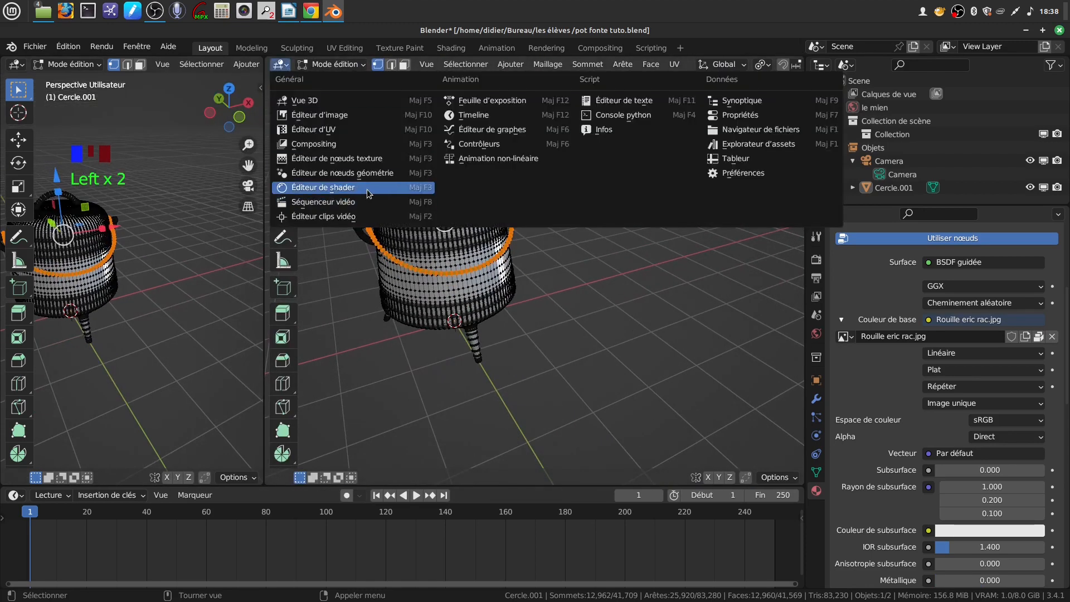
left_click(349, 129)
Step: Unwrap the selected carrying handle with the standard Unwrap operation
scroll(531, 346, "down", 4)
scroll(542, 342, "down", 3)
scroll(440, 302, "up", 4)
middle_click_drag(72, 284, 35, 280)
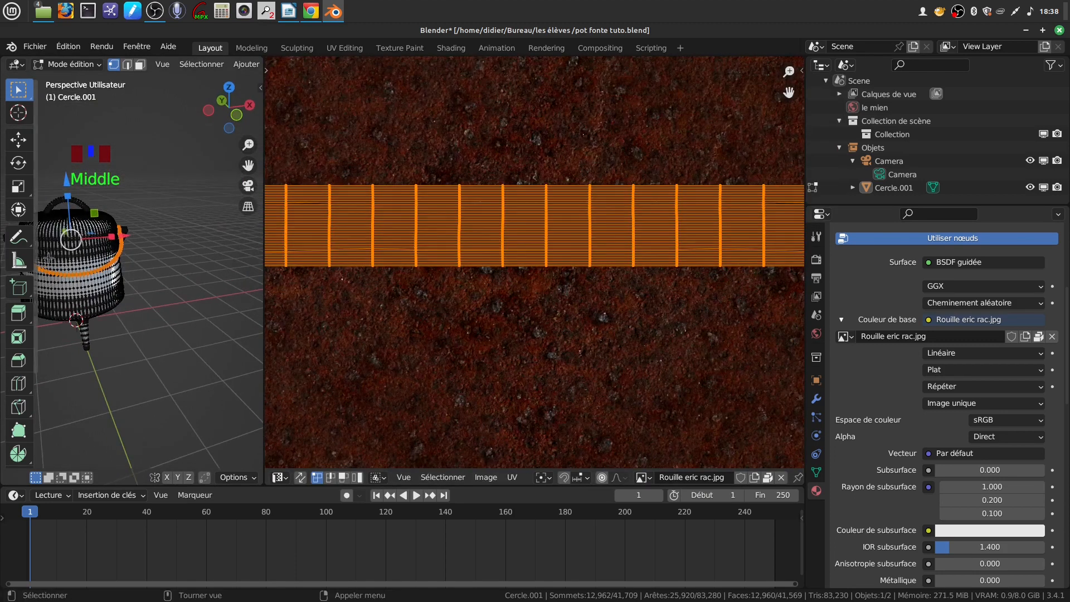
key("u")
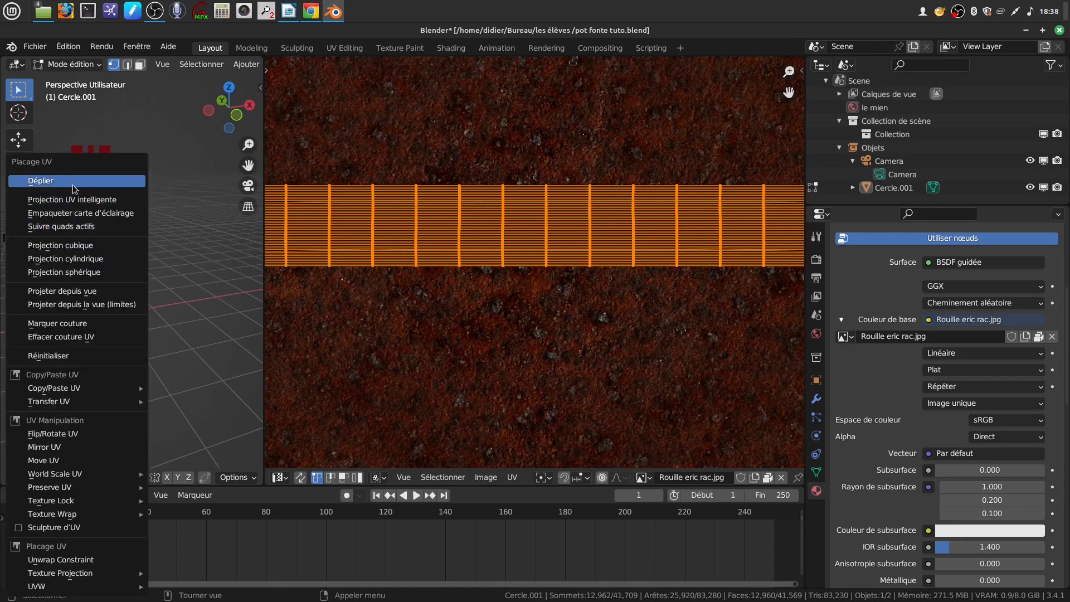
left_click(73, 181)
scroll(444, 216, "down", 5)
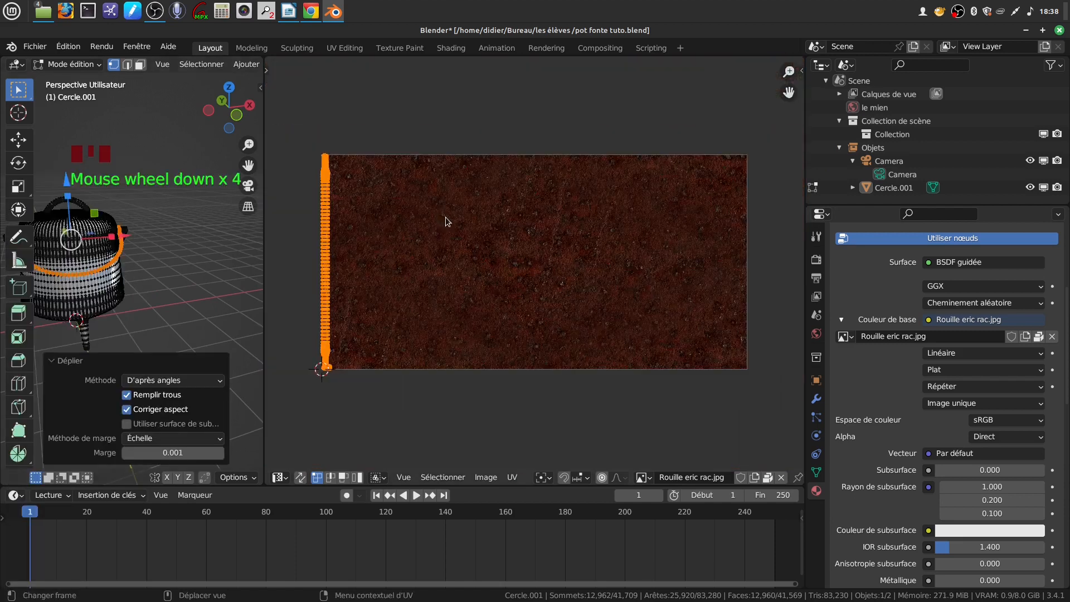
Step: Rotate the handle's UV island by 90 degrees so it lies horizontally
left_click_drag(352, 146, 420, 384)
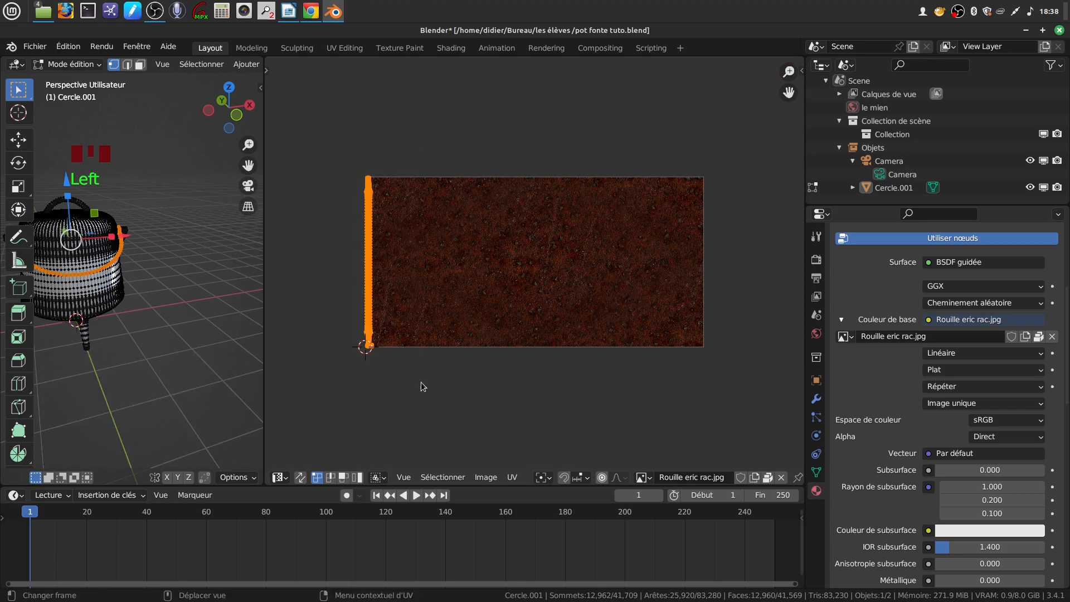
type("r")
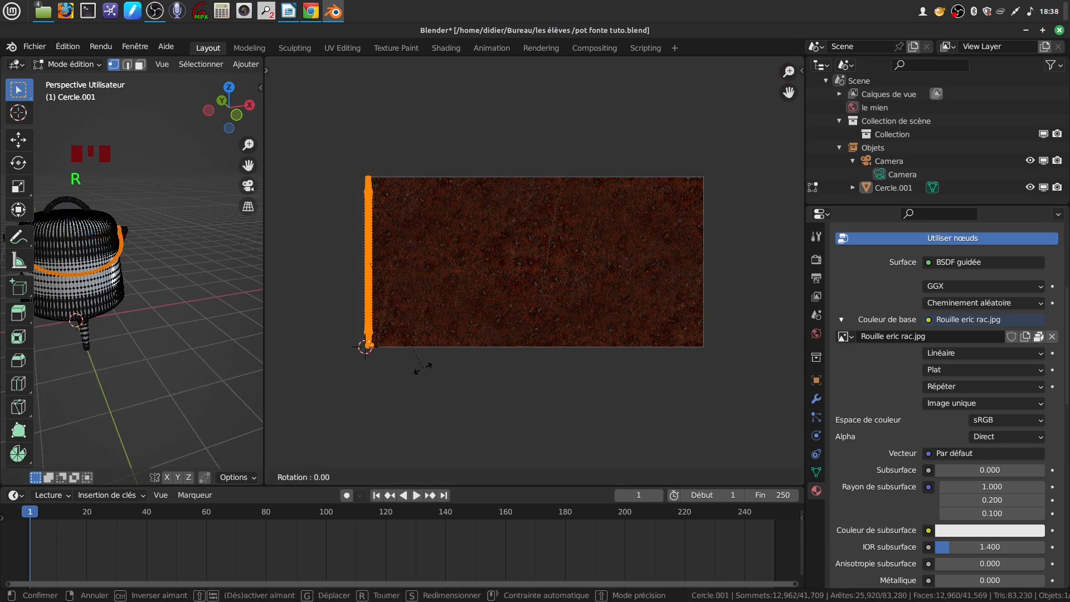
type("90")
key("Return")
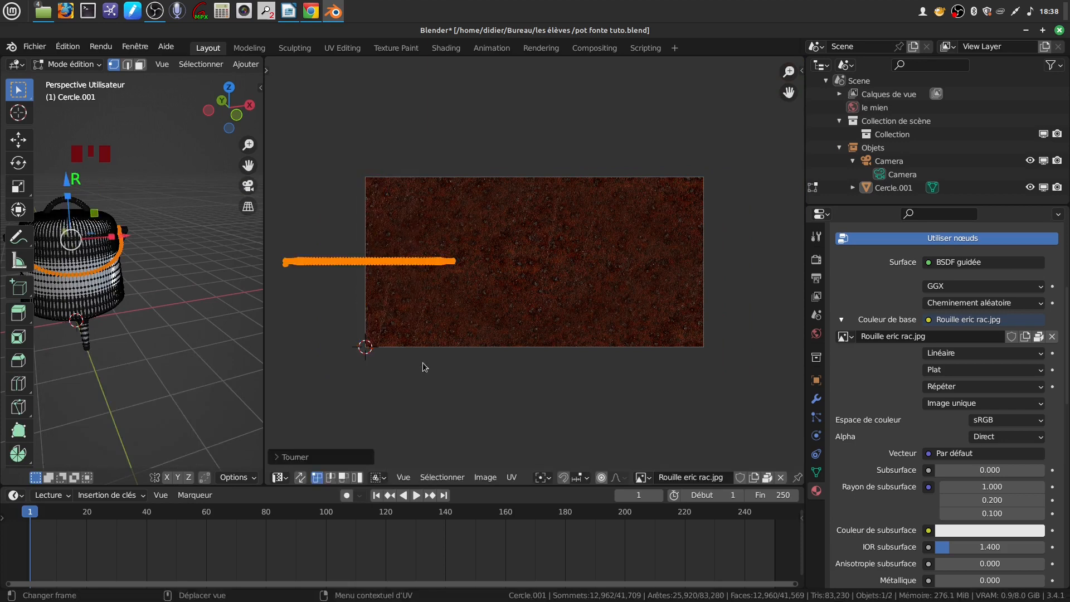
Step: Move the handle's UV island to the middle of the rust image and scale it up about 4.6 times
key("g")
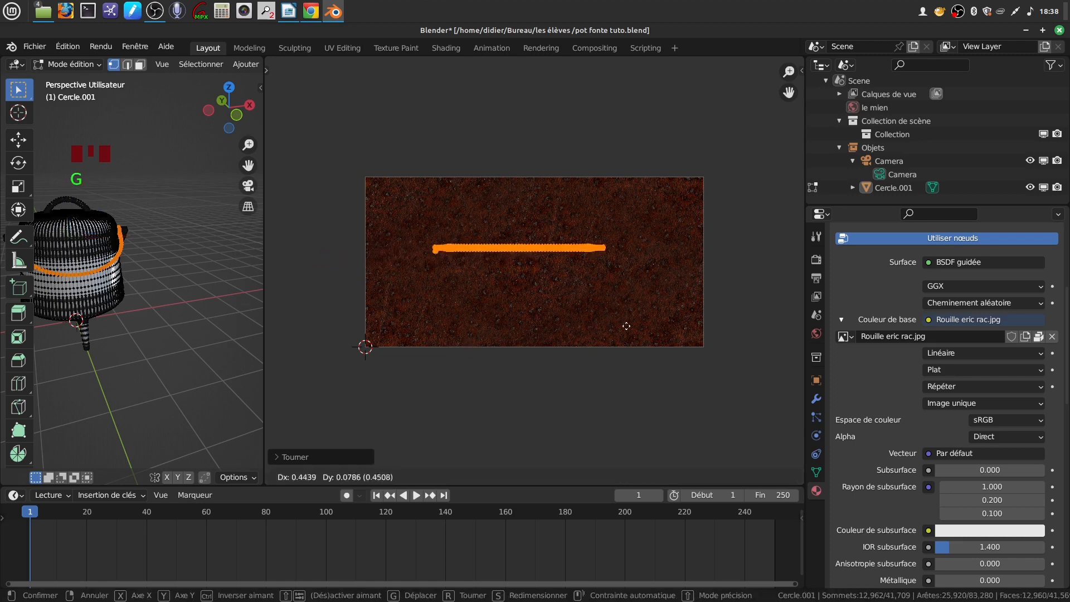
left_click(615, 328)
key("s")
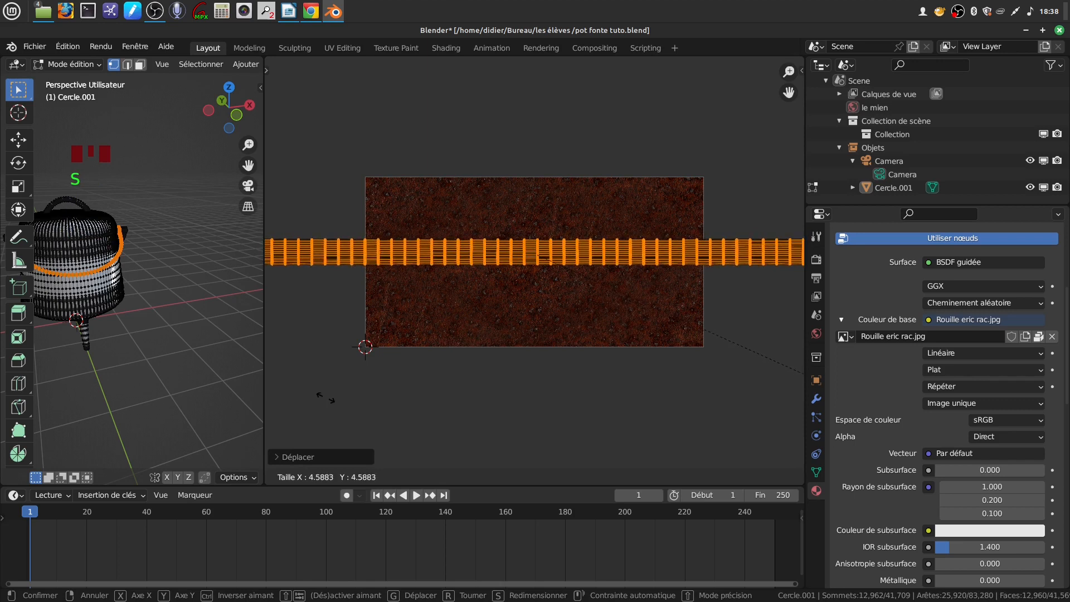
left_click(328, 401)
middle_click_drag(361, 310, 438, 312)
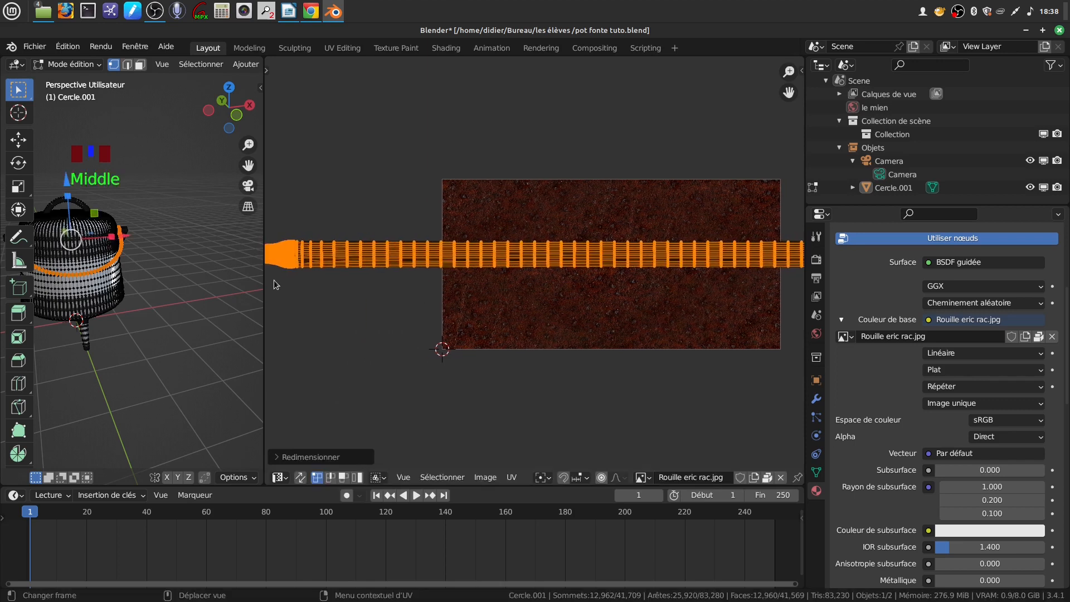
scroll(495, 320, "down", 4)
scroll(259, 294, "up", 3)
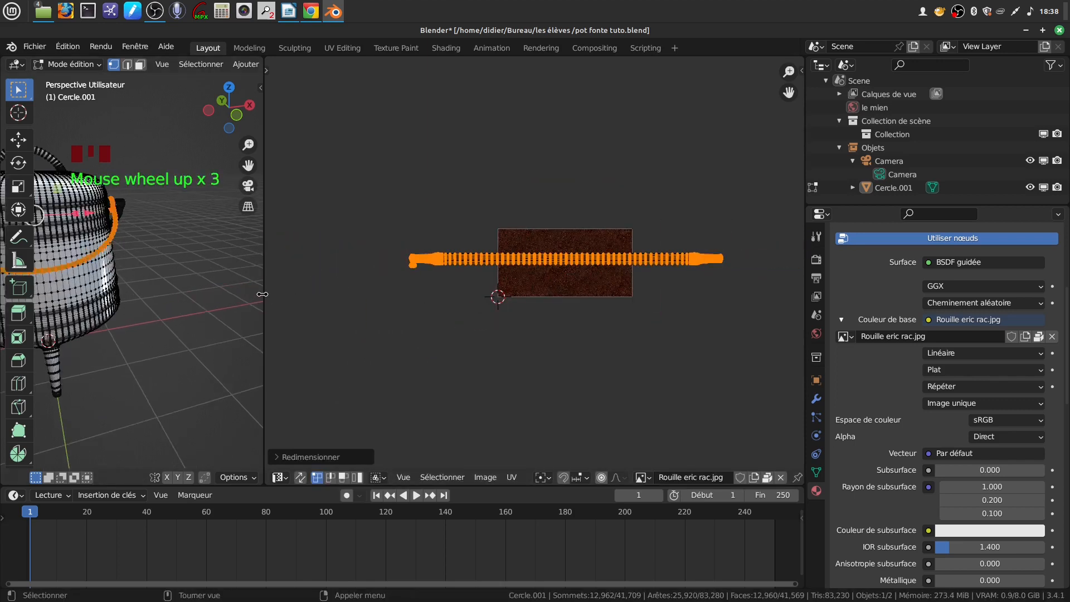
Step: Widen the 3D viewport beside the UV editor and bring the pot closer in it
left_click_drag(262, 294, 493, 294)
middle_click_drag(307, 255, 376, 267, "shift")
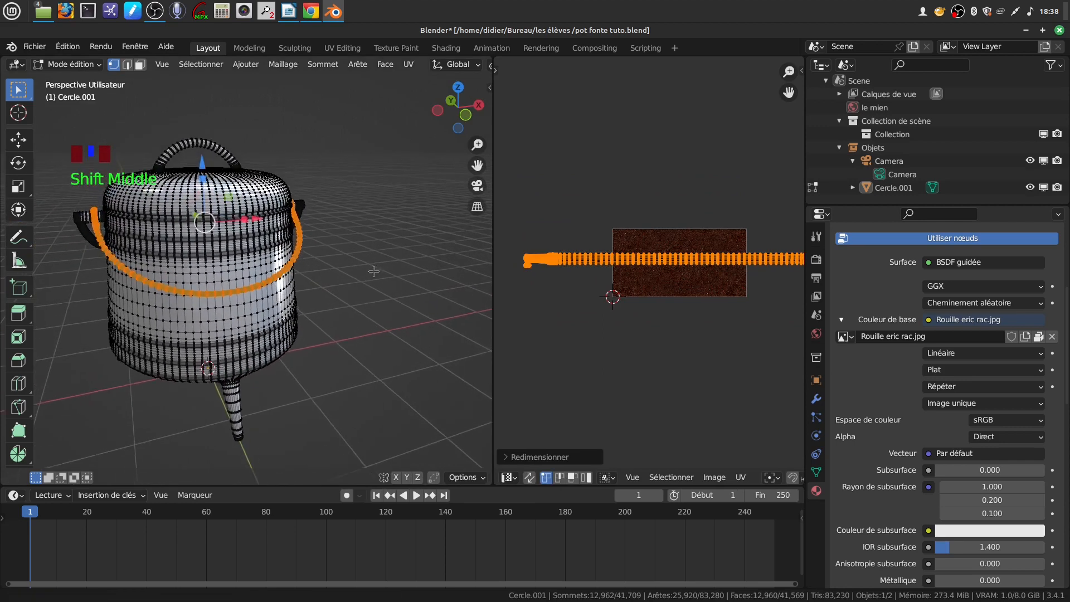
scroll(377, 267, "up", 5)
Step: Preview the handle's rust texture in object mode with rendered shading, and return to edit mode
key("Tab")
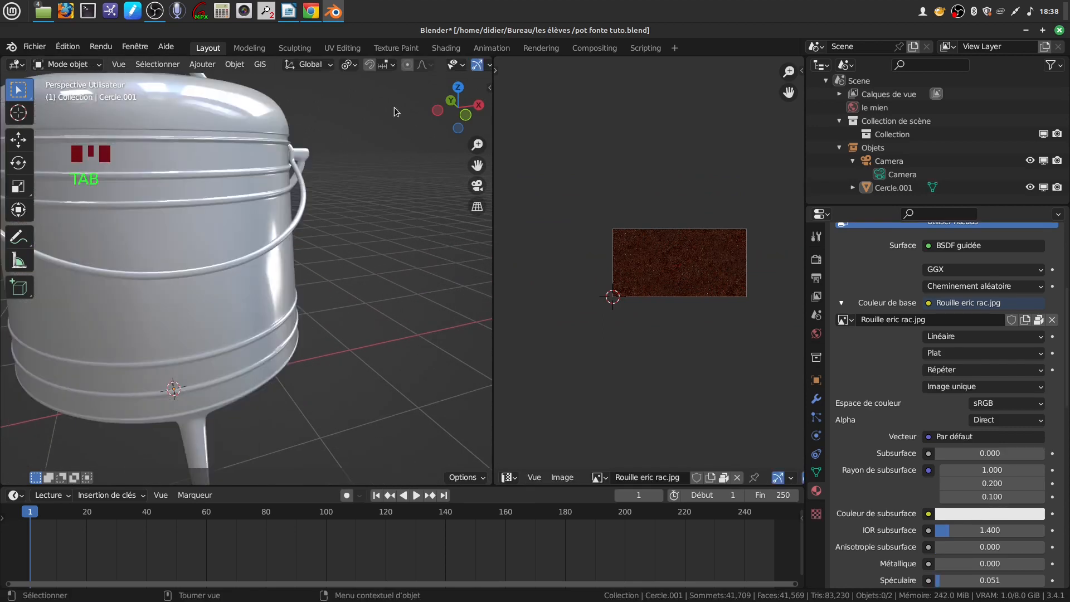
scroll(439, 66, "down", 9)
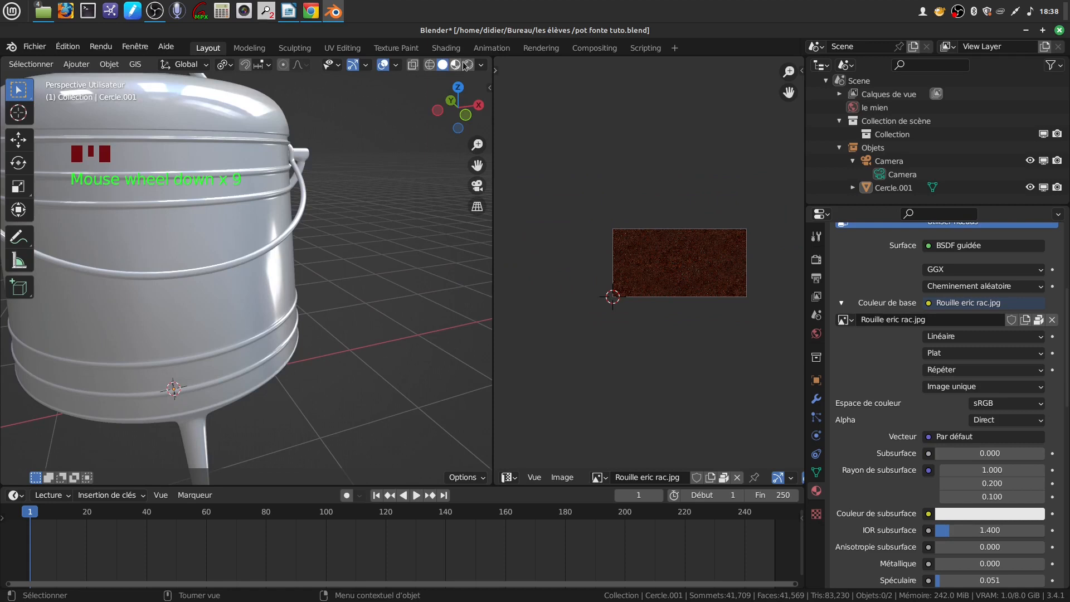
left_click(468, 65)
scroll(343, 302, "up", 6)
mouse_move(343, 303)
middle_mouse_down()
mouse_move(390, 241)
mouse_move(296, 236)
mouse_move(287, 225)
middle_mouse_up()
scroll(288, 224, "down", 5)
key("Tab")
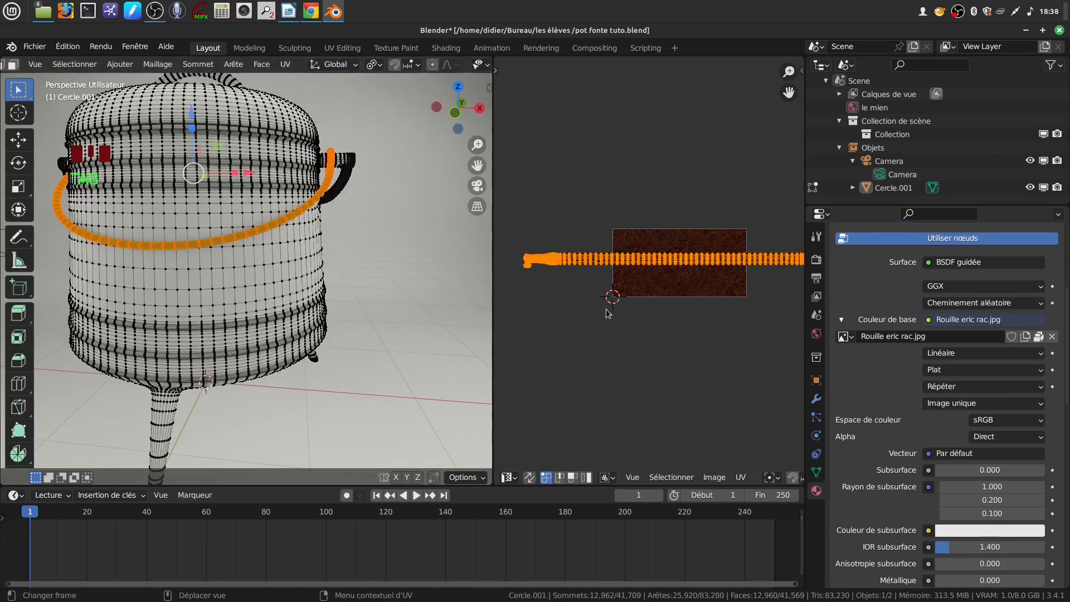
Step: Widen the area beside the 3D viewport and switch it to the Shader Editor, framing the handle material's nodes without the sidebar
scroll(504, 356, "down", 2)
left_click_drag(494, 354, 266, 326)
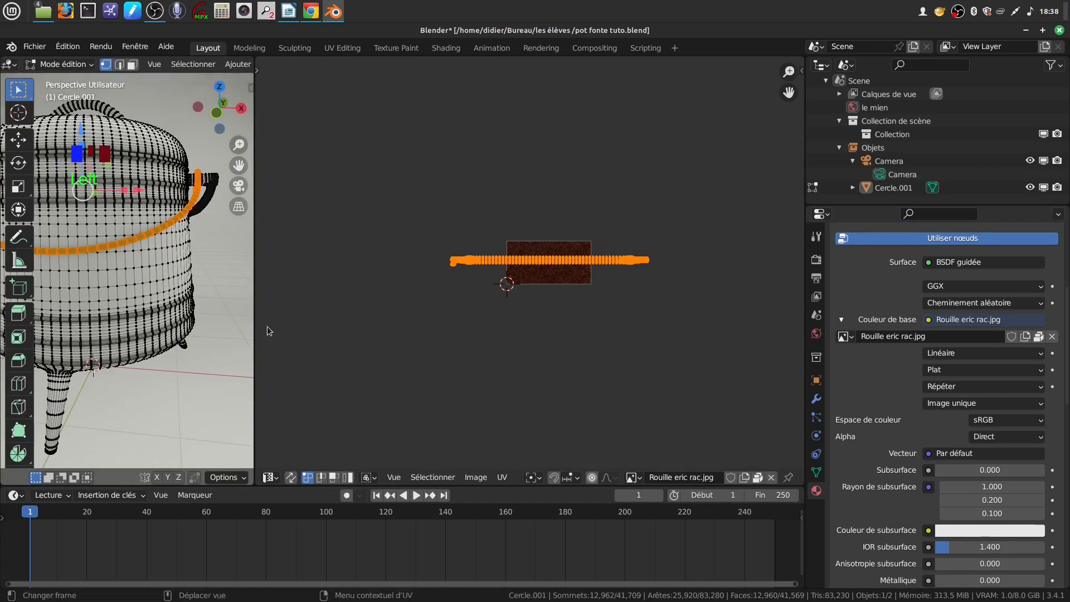
left_click(270, 477)
left_click(335, 438)
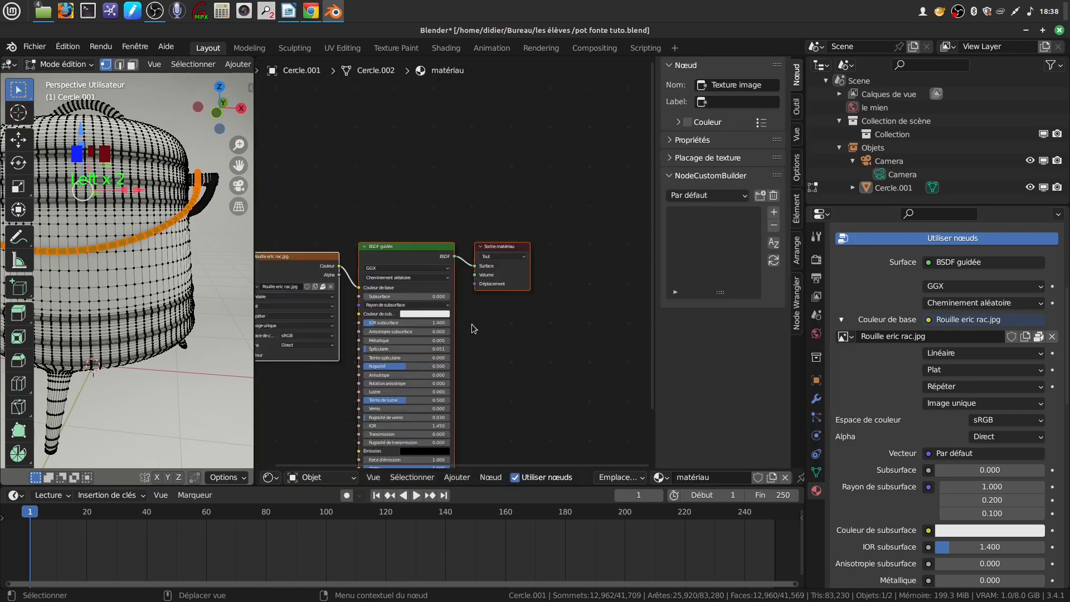
key("Home")
key("n")
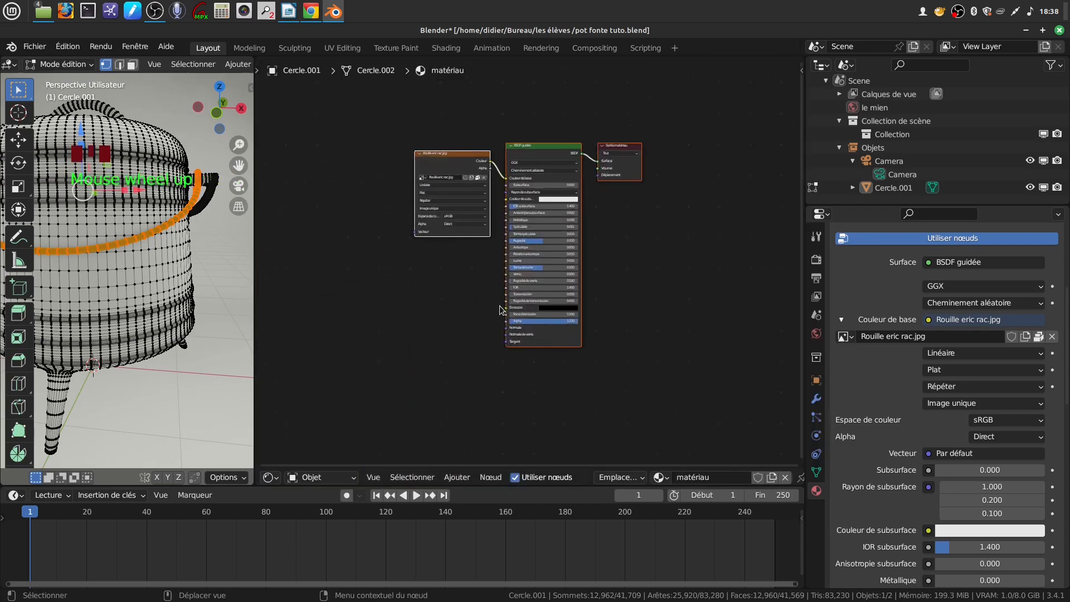
scroll(447, 239, "up", 2)
middle_click_drag(445, 313, 426, 252)
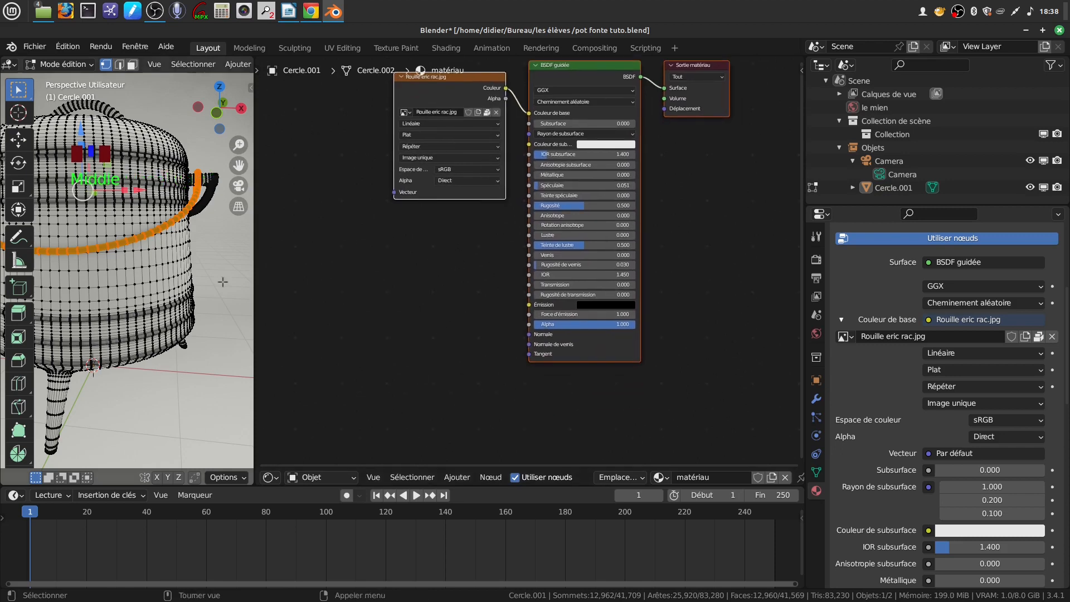
Step: Add a second Image Texture node to the handle material, below and beside the rust colour texture node
left_click(453, 478)
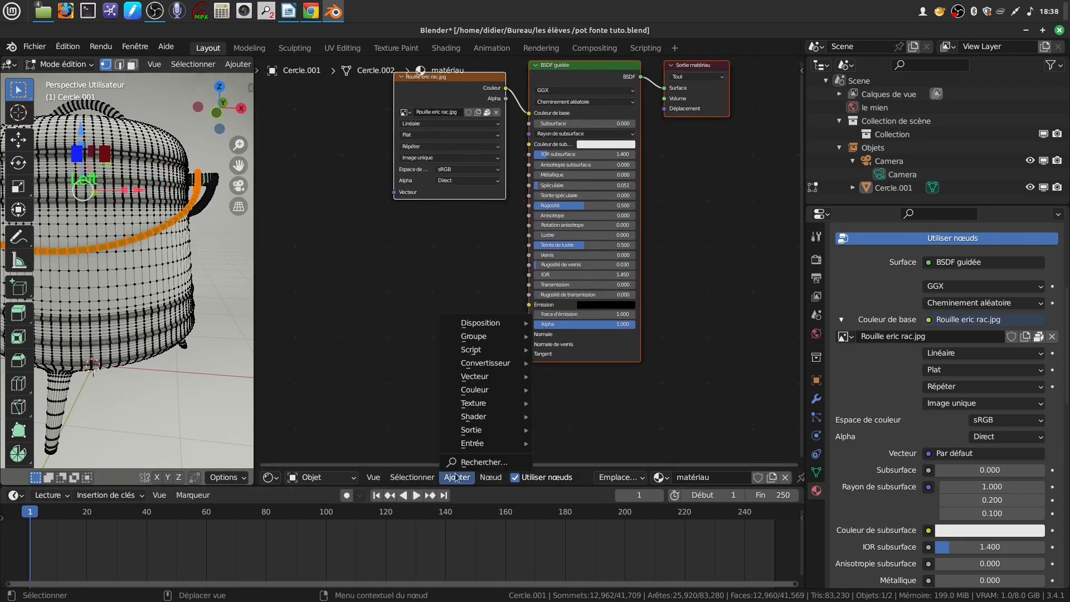
mouse_move(475, 429)
mouse_move(475, 410)
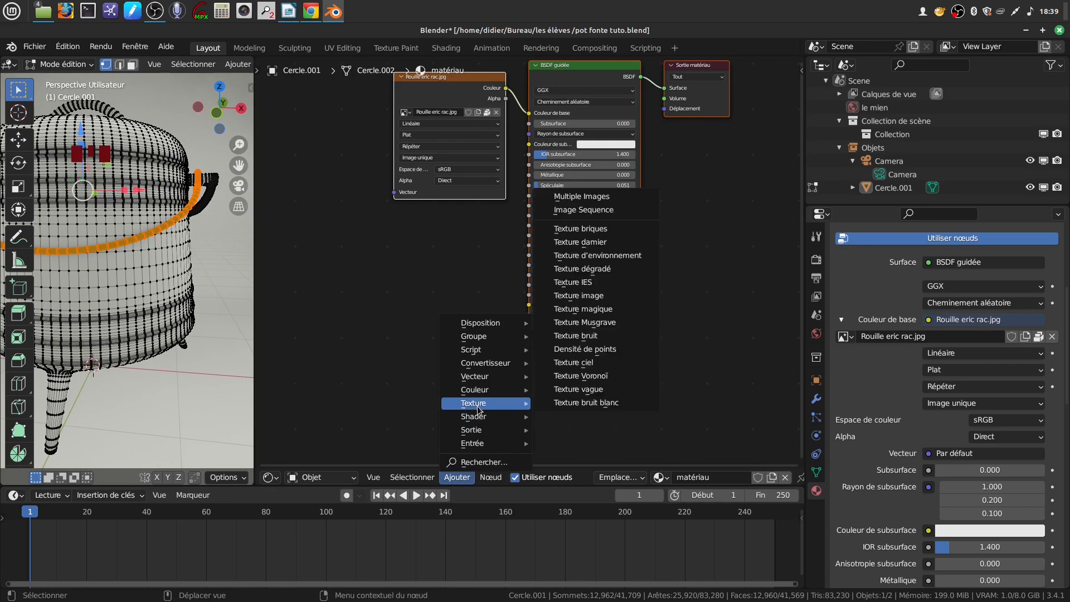
mouse_move(475, 387)
left_click(600, 302)
left_click(312, 248)
middle_click_drag(437, 303, 600, 314)
Step: Load Rouille mp.jpg into the new Image Texture node and set its colour space to Non-couleurs
left_click(471, 287)
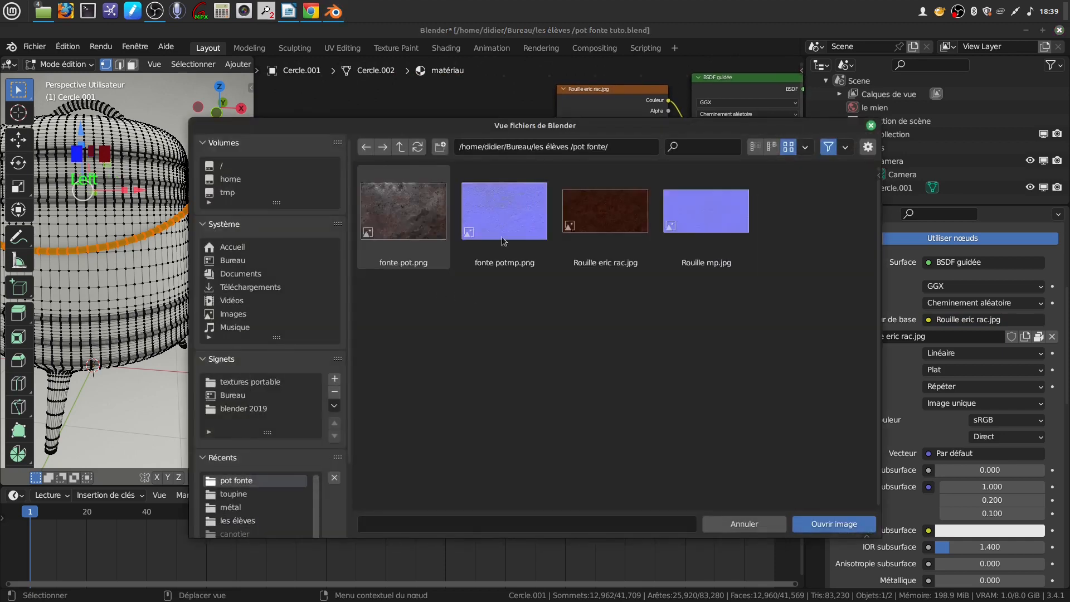
left_click(683, 217)
left_click(811, 524)
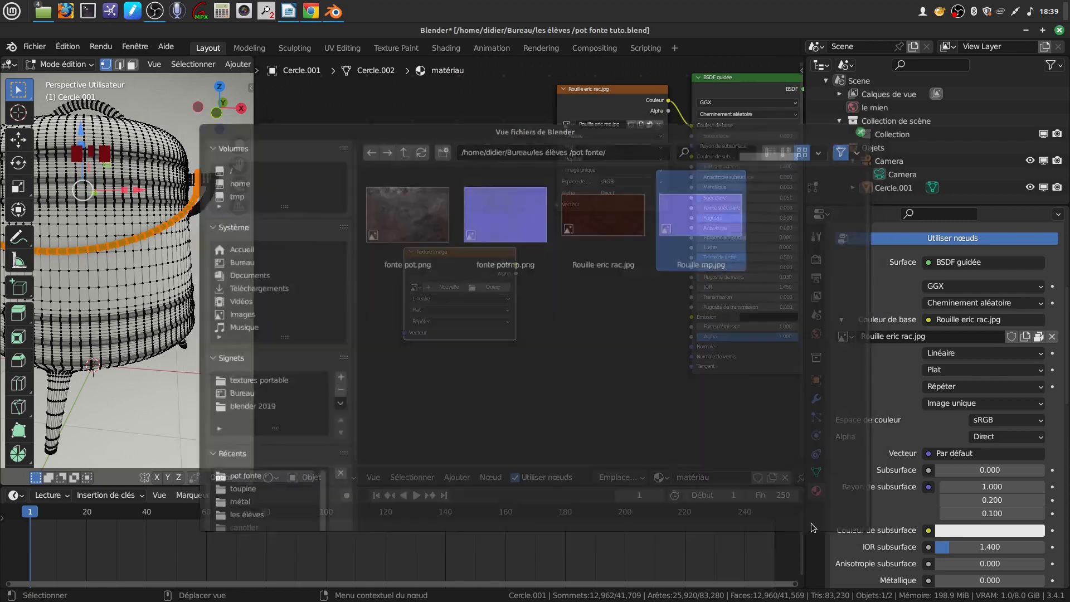
middle_click_drag(576, 278, 555, 251)
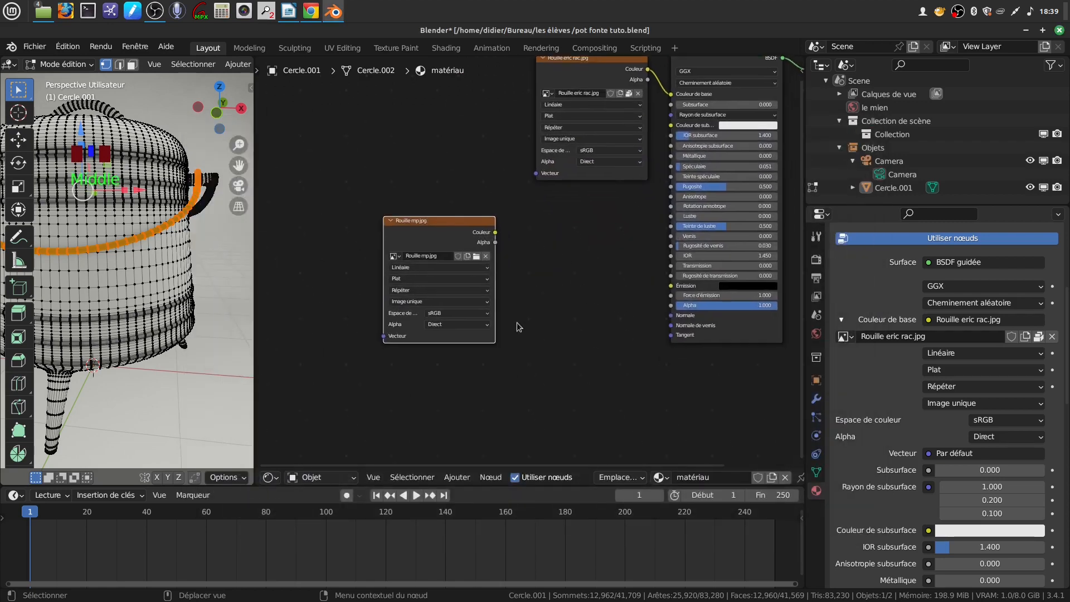
left_click(484, 313)
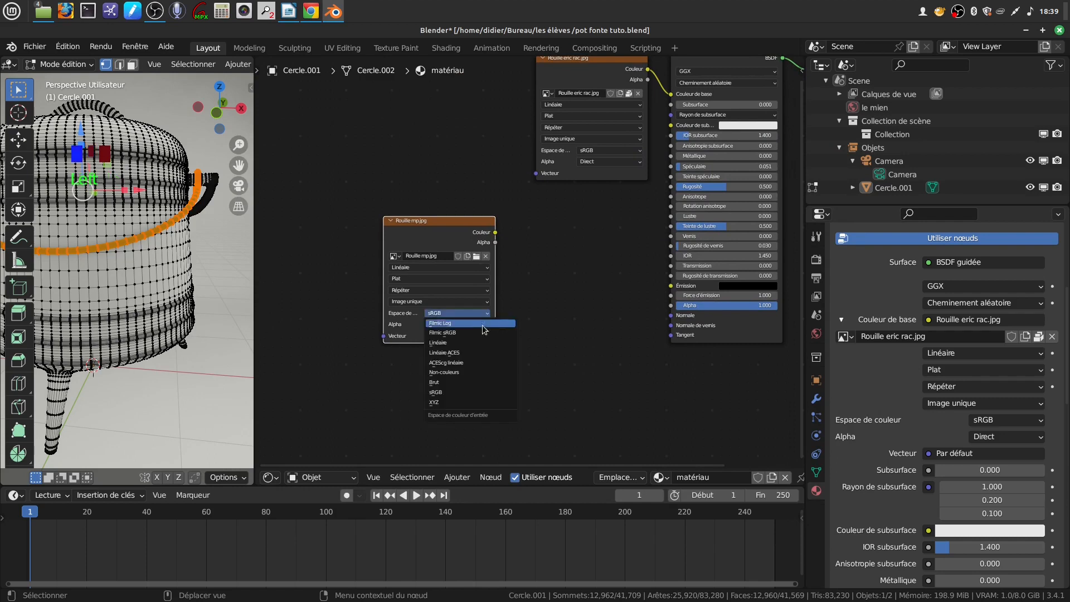
left_click(482, 375)
middle_click_drag(547, 296, 497, 306)
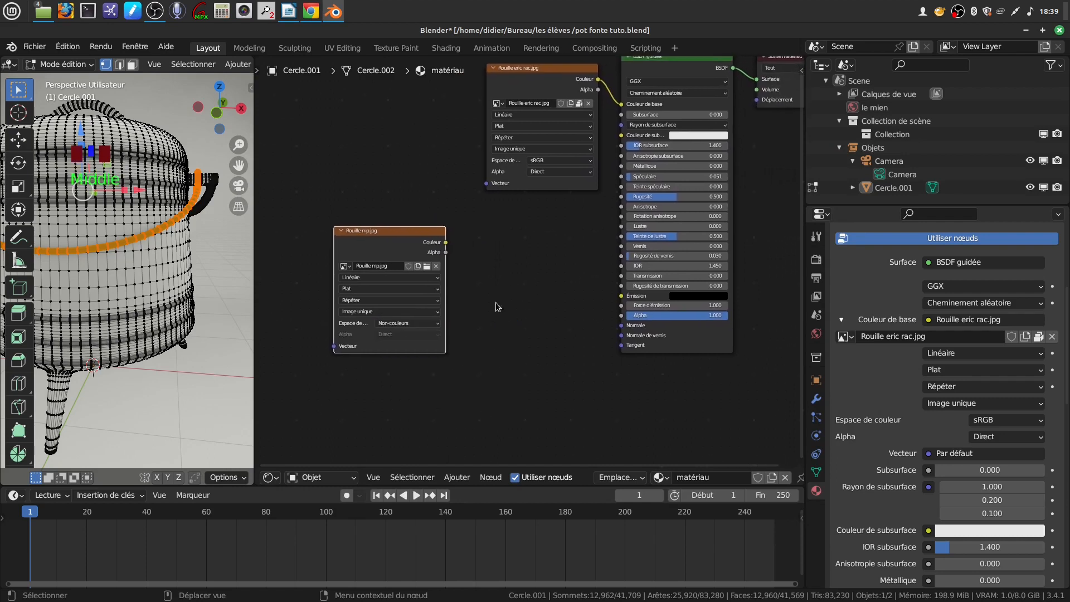
Step: Add a Normal Map node (Carte de normales) between the Rouille mp.jpg texture and the Principled BSDF
left_click(461, 483)
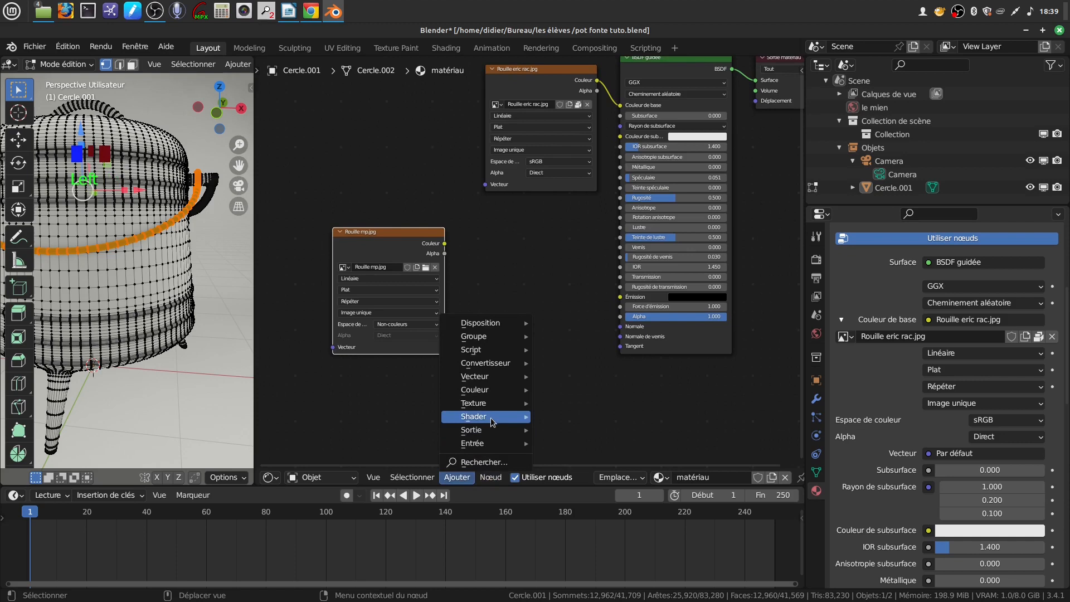
mouse_move(493, 394)
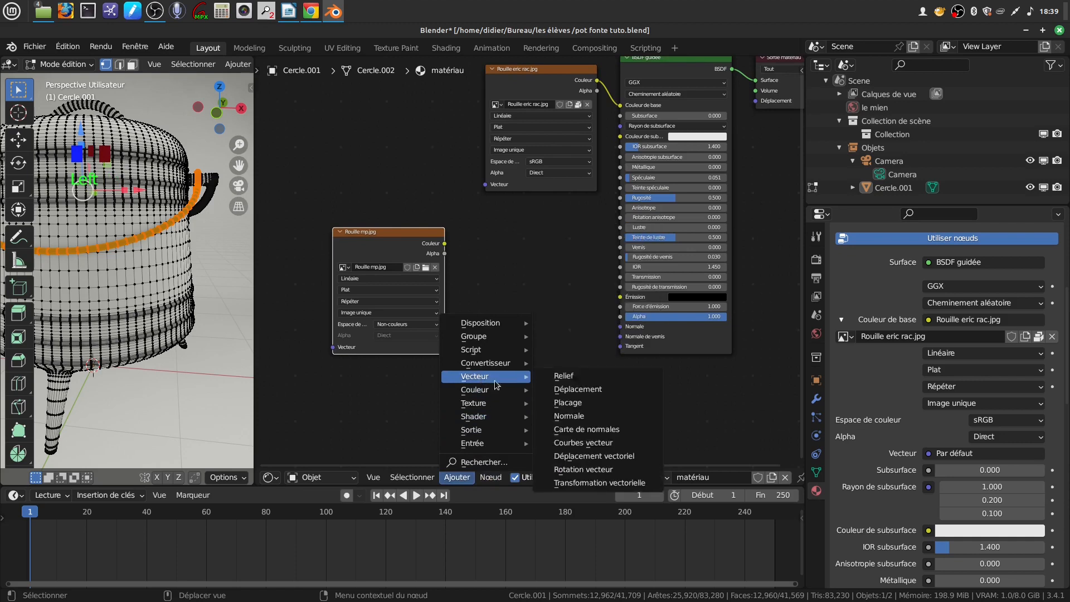
left_click(589, 433)
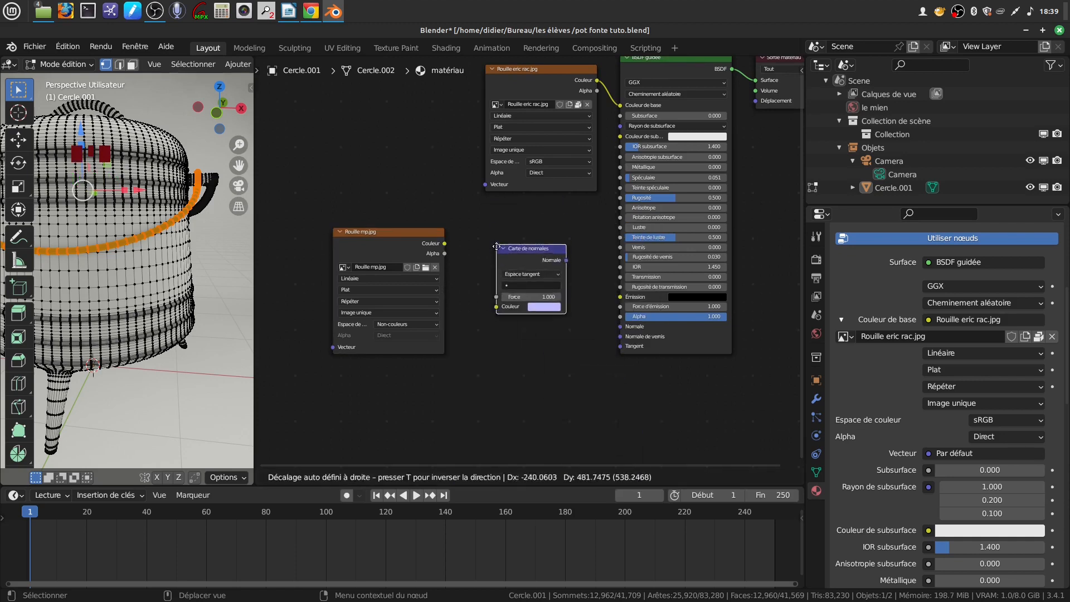
left_click(493, 256)
scroll(511, 338, "up", 1)
middle_click_drag(522, 317, 548, 298)
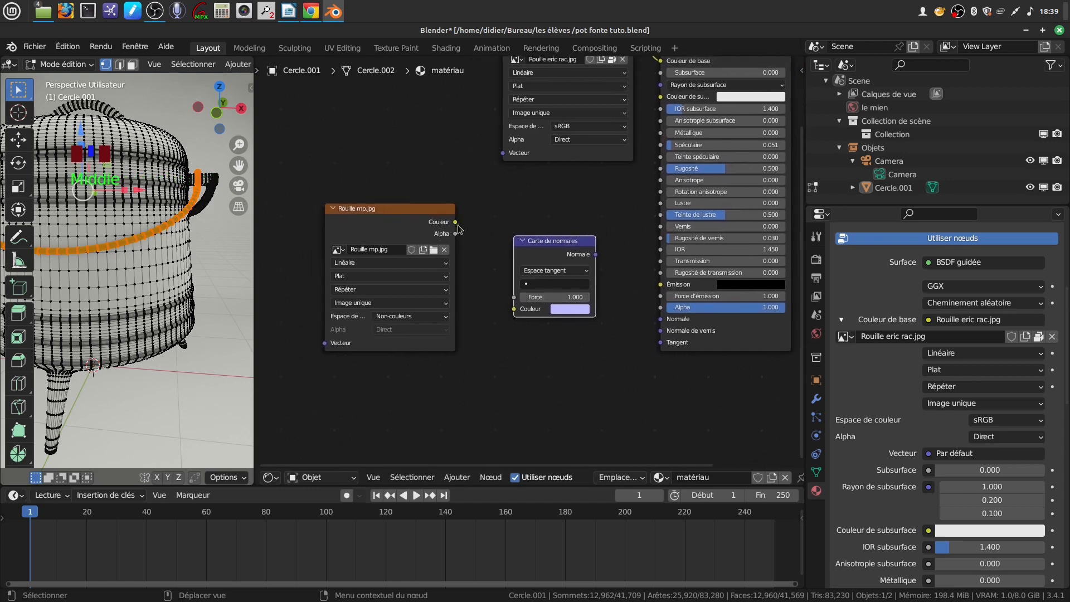
Step: Wire the Rouille mp.jpg colour output through the Normal Map, with its strength at 0, into the Principled BSDF's Normal input
left_click_drag(455, 223, 513, 309)
middle_click_drag(558, 354, 526, 340)
left_click_drag(543, 284, 488, 284)
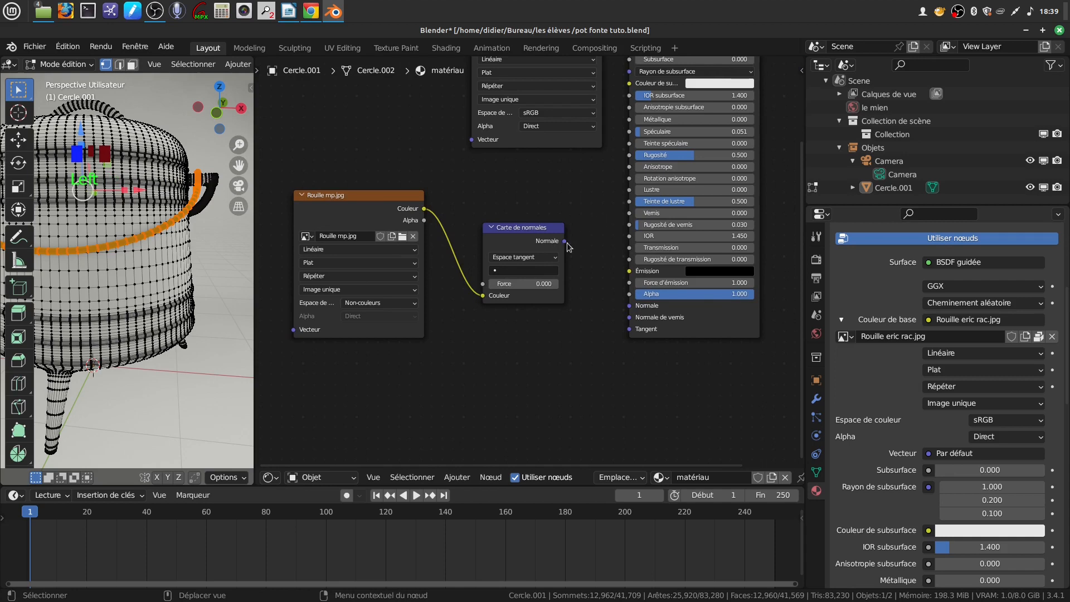
left_click_drag(568, 246, 630, 306)
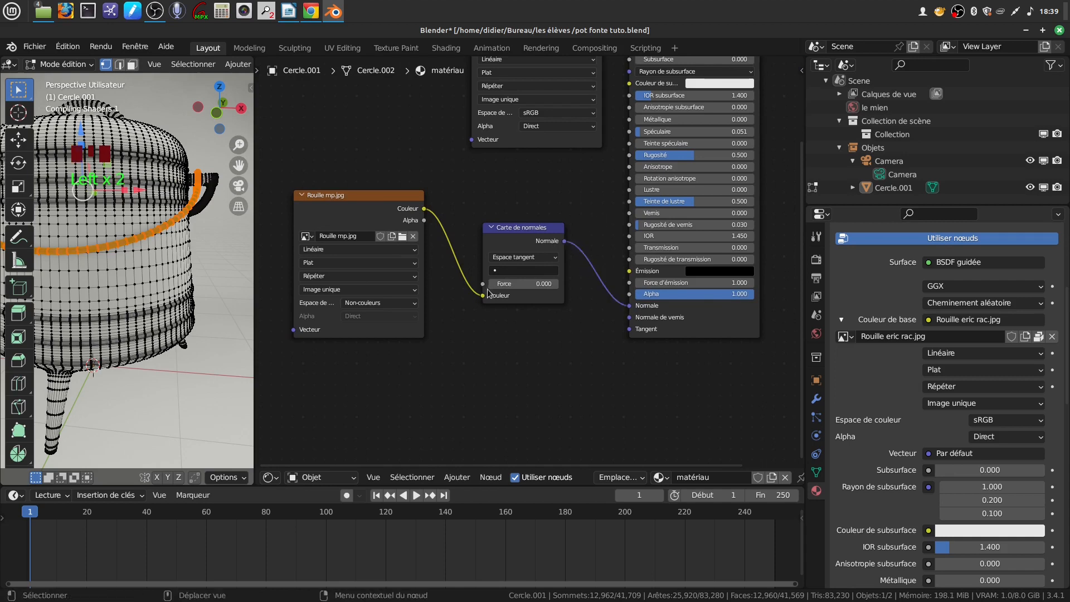
Step: Widen the 3D viewport and show the handle's rusted surface close up in object mode
scroll(245, 290, "up", 3)
scroll(245, 287, "down", 4)
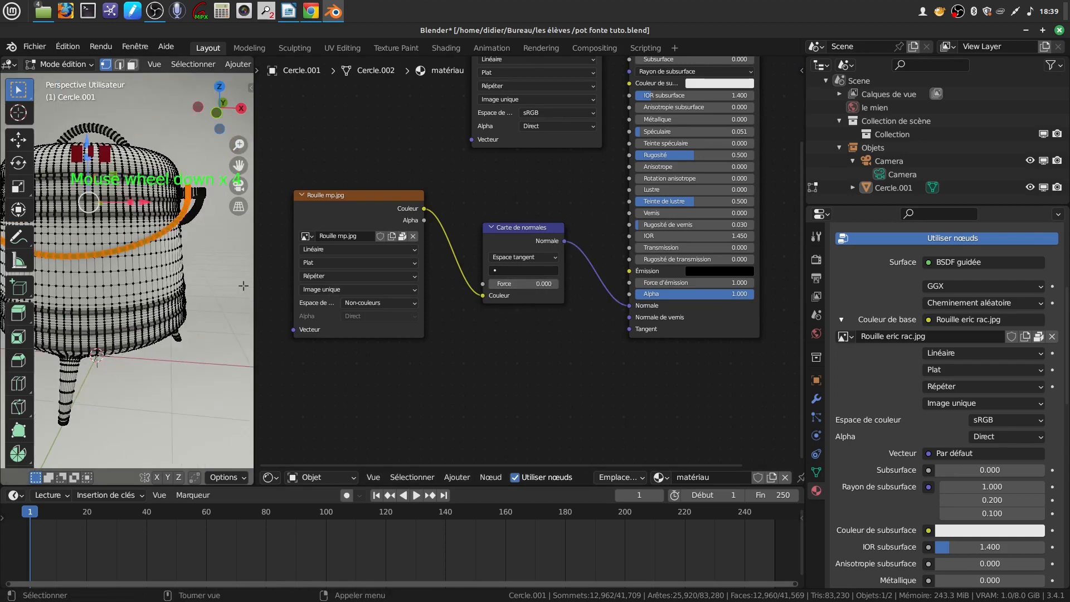
left_click_drag(253, 283, 396, 283)
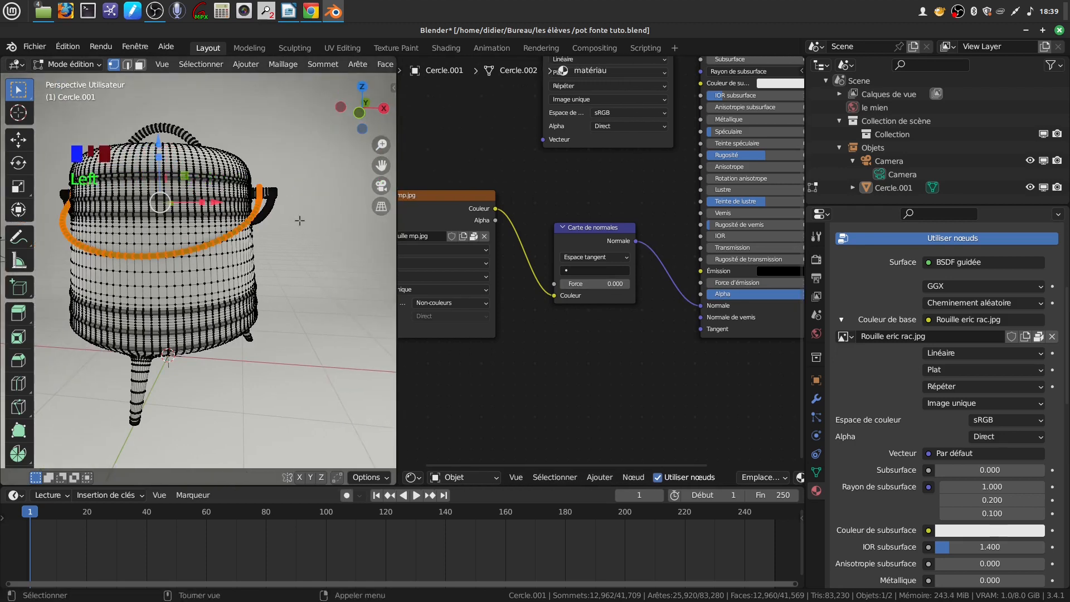
key("Tab")
scroll(300, 220, "up", 4)
middle_click_drag(300, 220, 333, 236)
scroll(333, 238, "down", 1)
scroll(314, 257, "up", 5)
middle_click_drag(288, 202, 23, 214, "shift")
scroll(242, 252, "up", 2)
middle_click_drag(242, 252, 312, 285)
scroll(548, 322, "up", 5)
Step: Compare the rust relief at different Normal Map strengths and set the strength to 0.8
left_click_drag(592, 294, 594, 293)
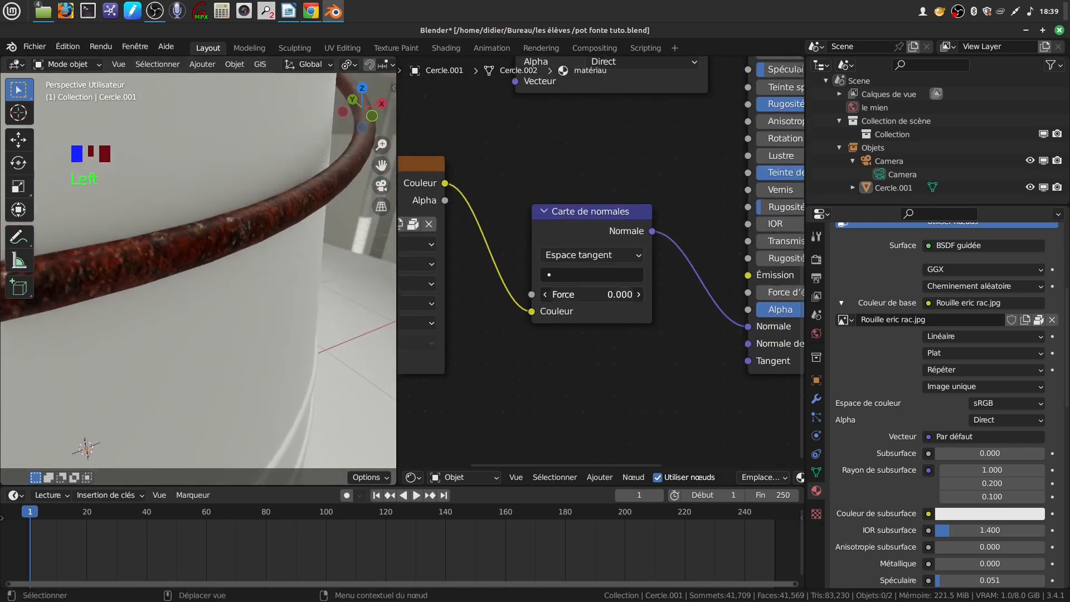
left_click_drag(594, 294, 605, 293)
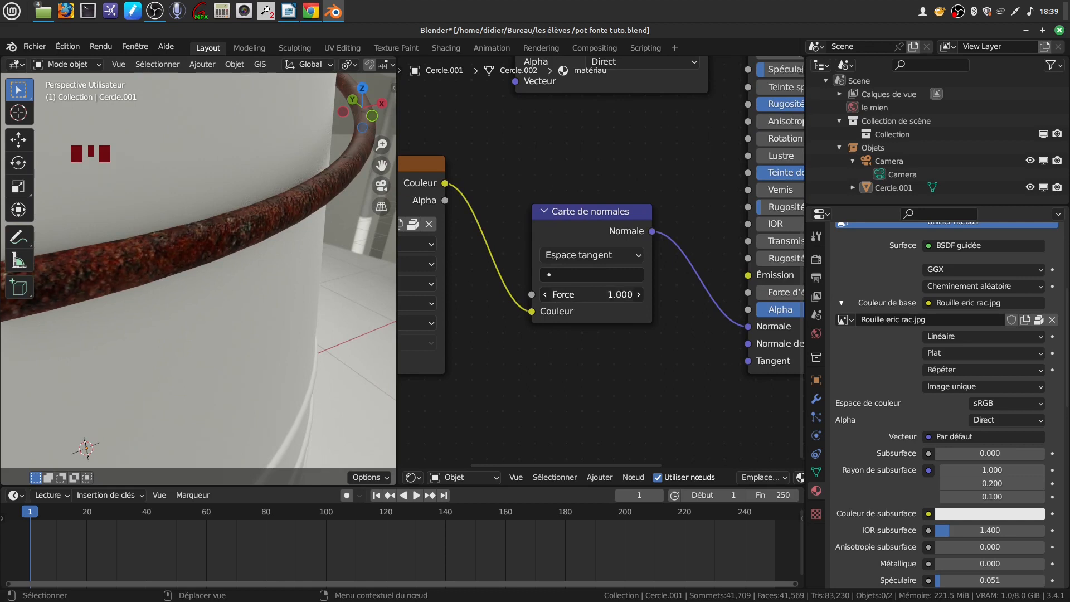
left_click_drag(605, 293, 561, 294)
middle_click_drag(245, 283, 276, 278)
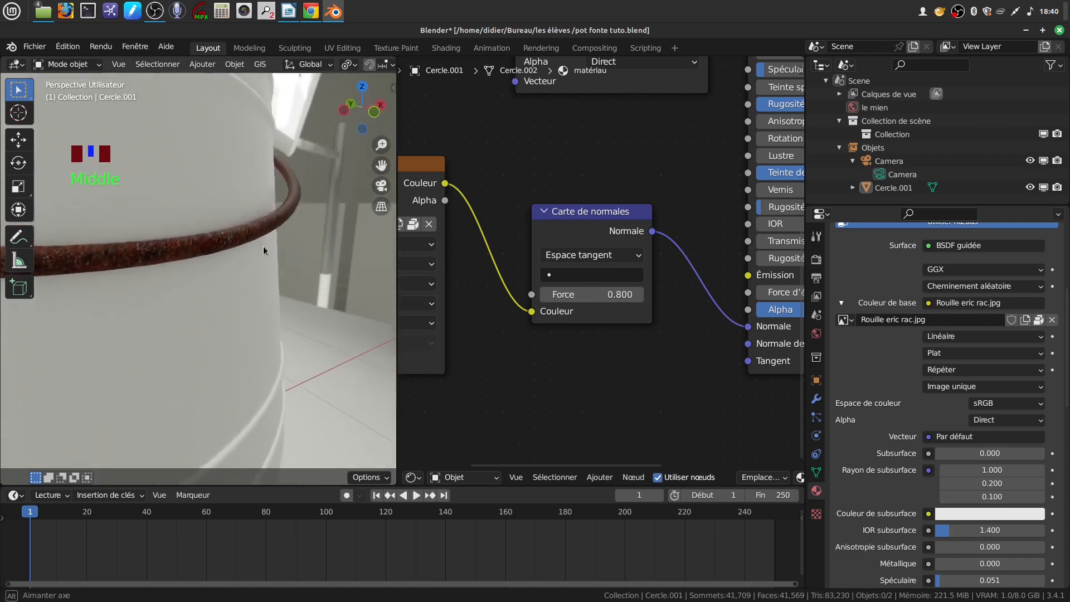
scroll(298, 328, "down", 8)
scroll(491, 345, "down", 4)
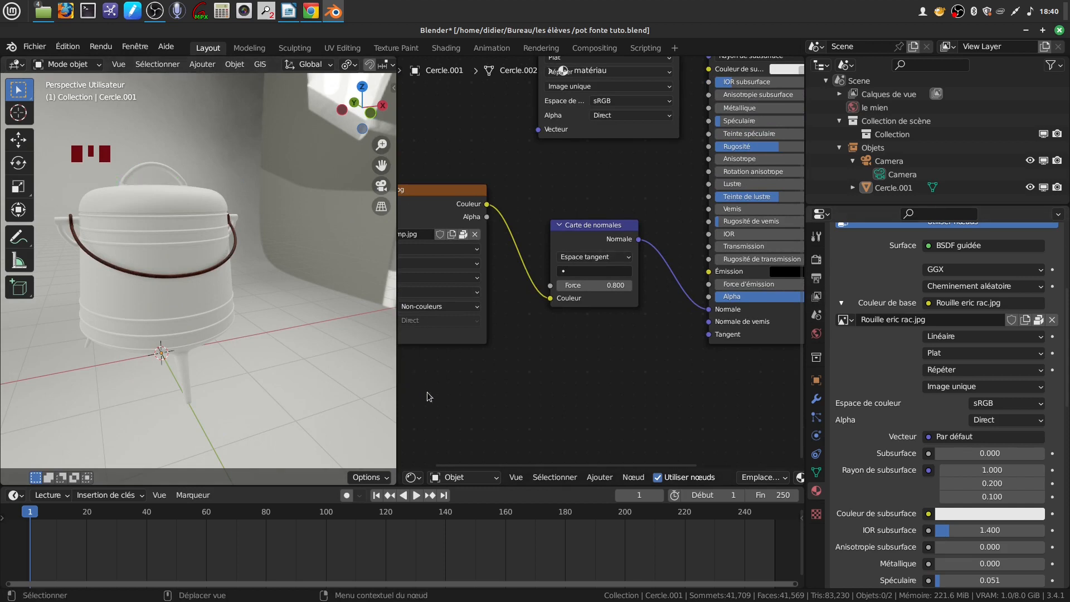
Step: Make the pot.001 material slot active and select only the faces assigned to it in edit mode
left_click(179, 219)
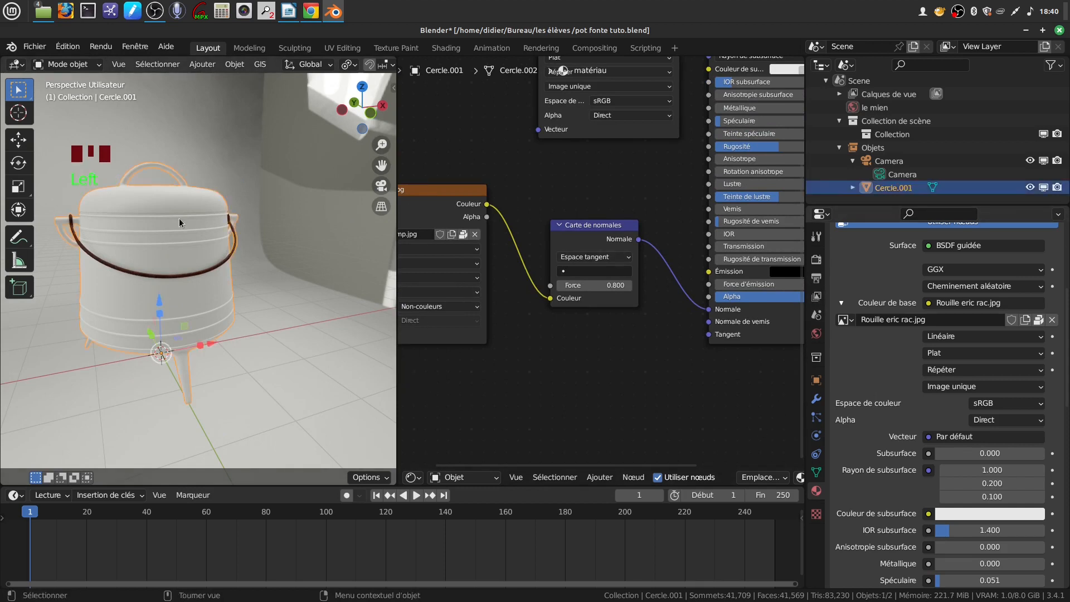
scroll(905, 366, "up", 5)
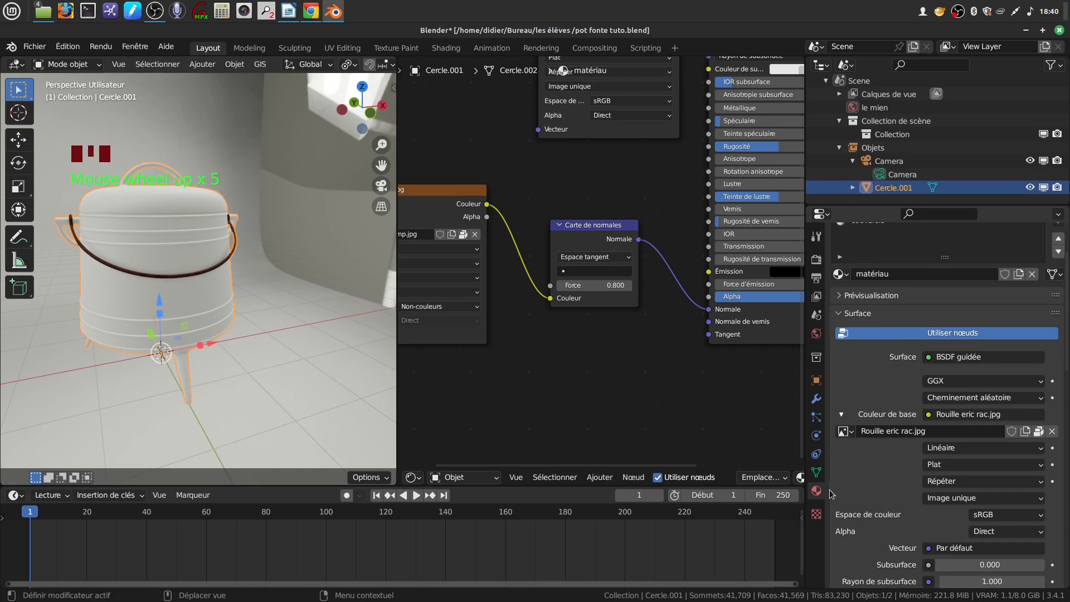
scroll(867, 382, "up", 6)
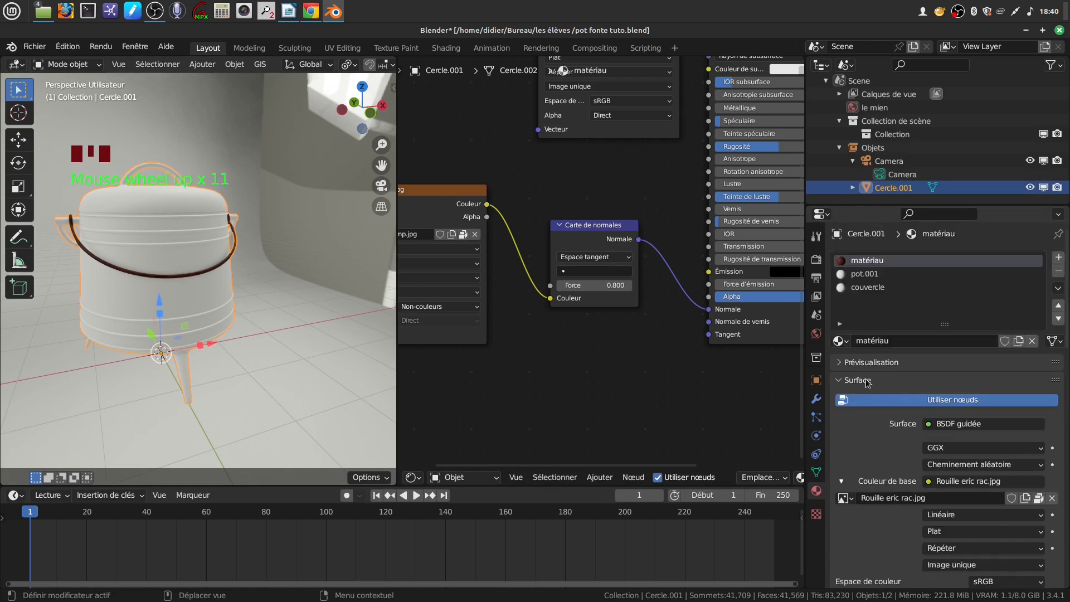
left_click(874, 275)
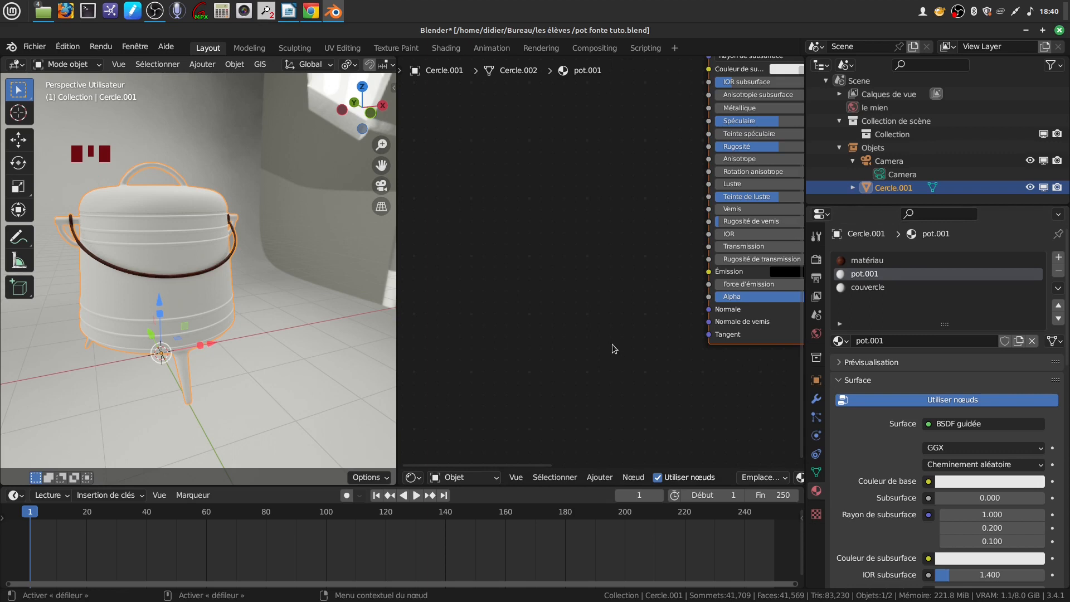
key("Tab")
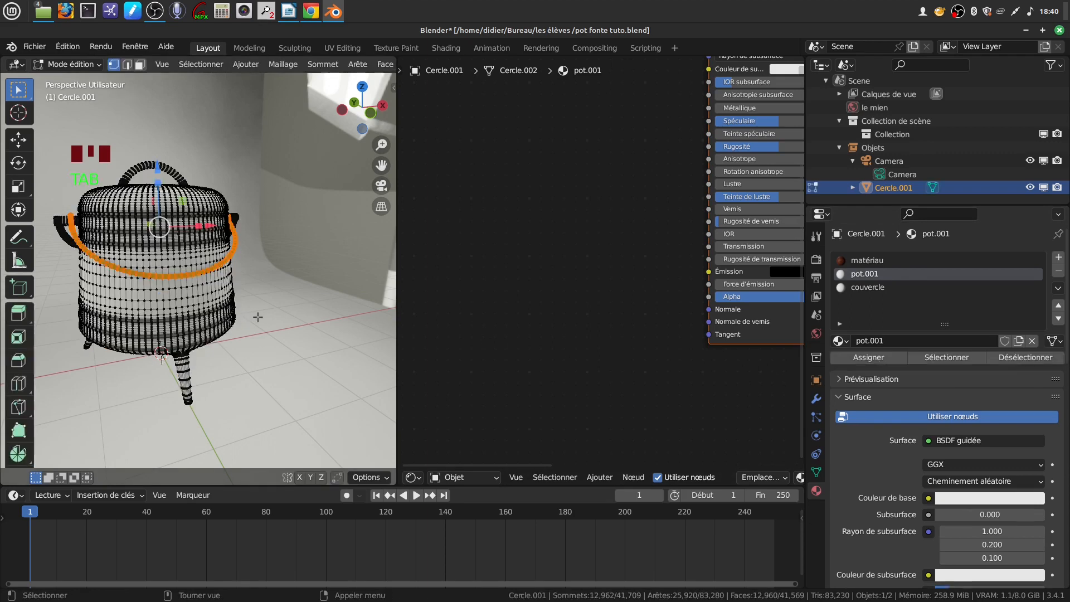
key("alt+a")
left_click(941, 357)
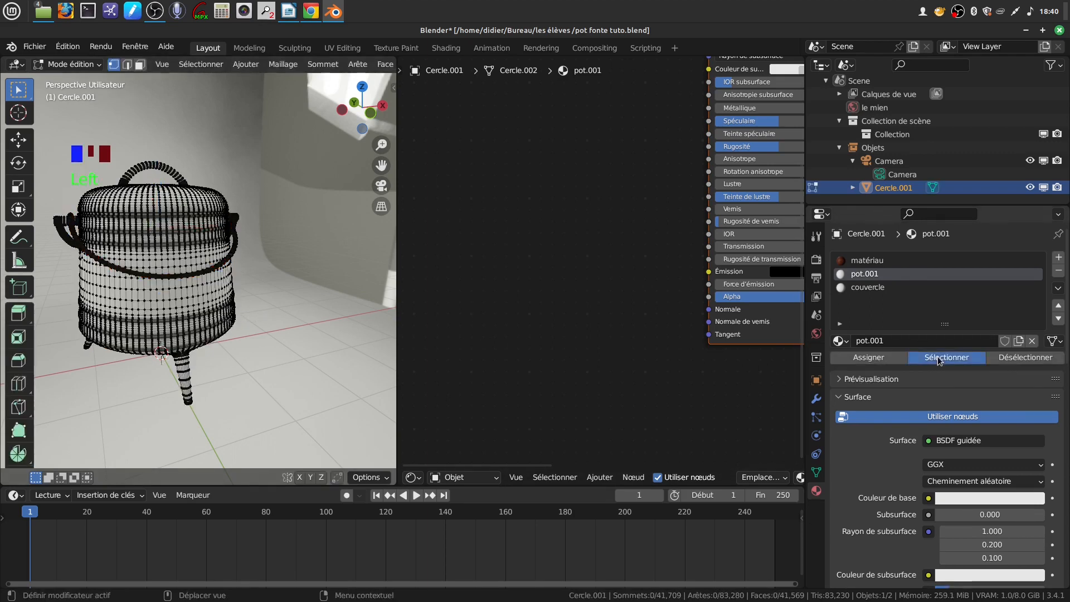
Step: Add a Texture Coordinate node to the pot.001 material, well ahead of the Principled BSDF in a widened node editor
scroll(617, 342, "down", 6)
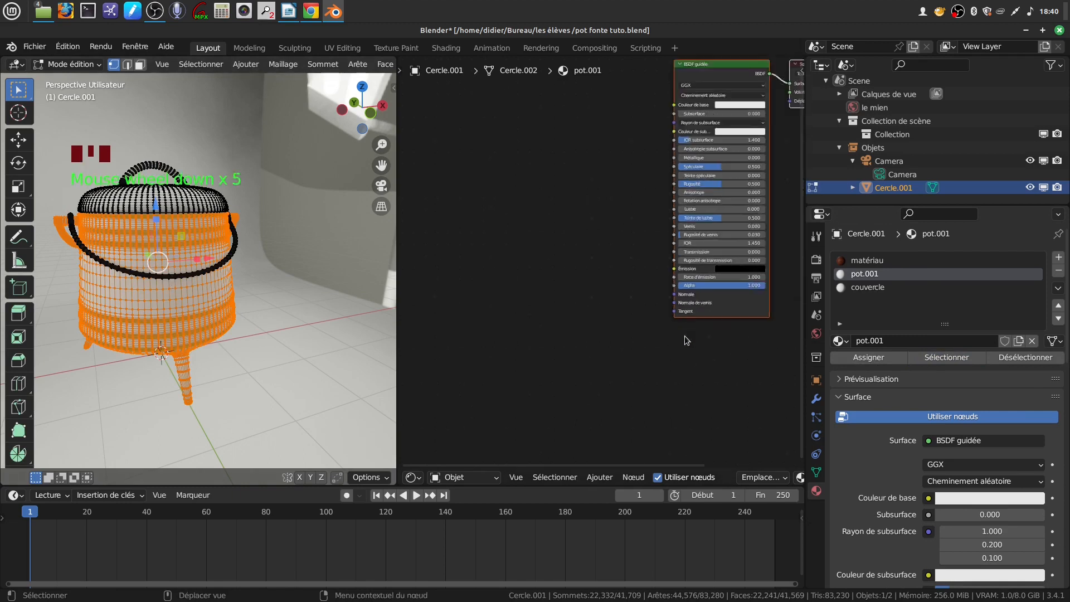
scroll(641, 346, "down", 3)
middle_click_drag(665, 351, 638, 399)
scroll(637, 397, "up", 2)
scroll(602, 261, "up", 2)
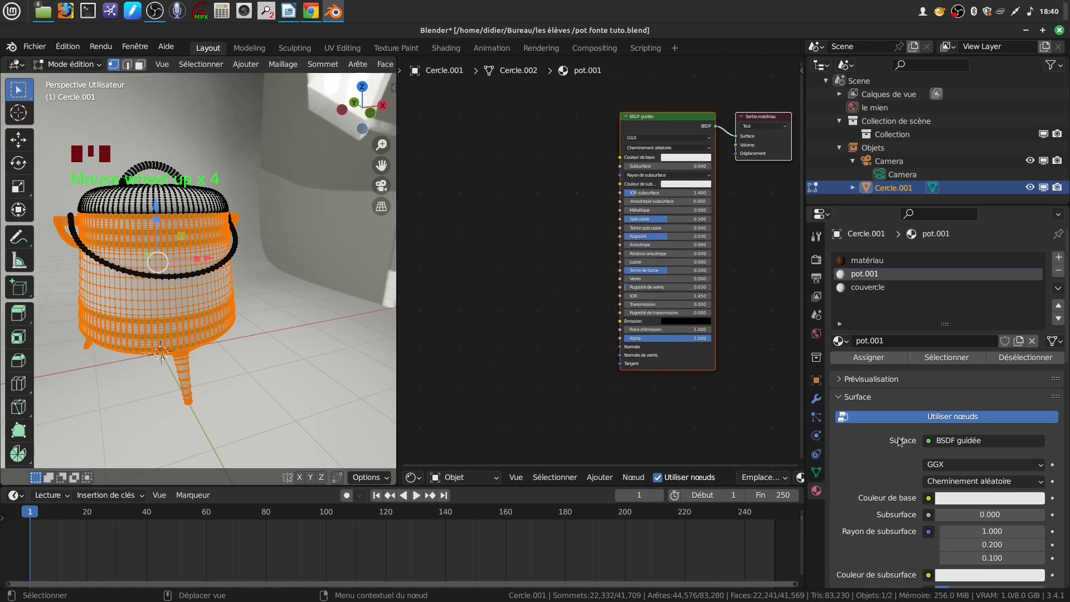
middle_click_drag(570, 241, 533, 241)
left_click_drag(396, 305, 290, 306)
left_click(490, 478)
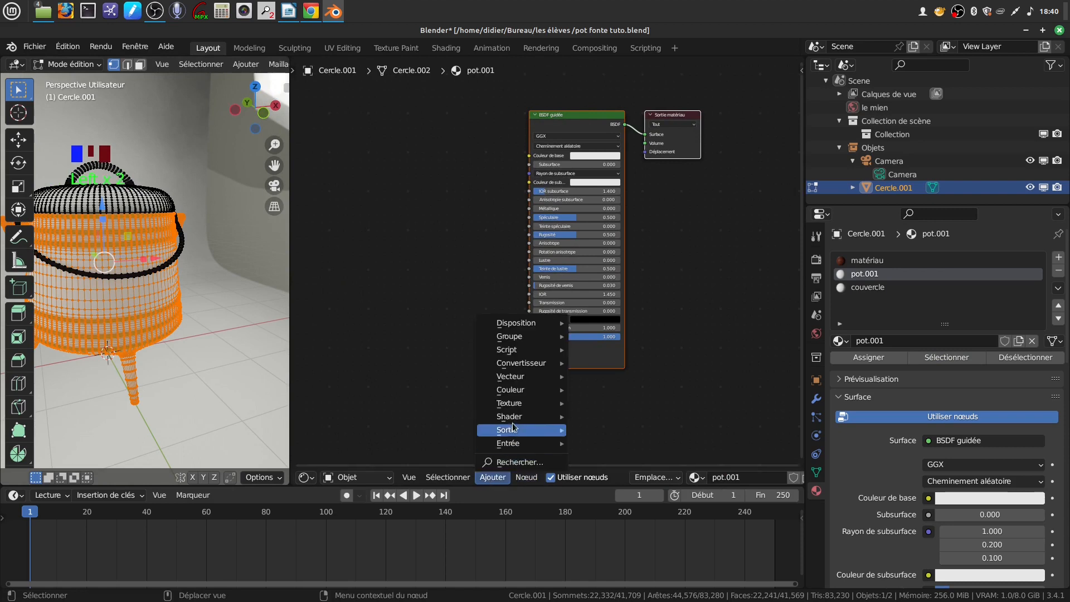
mouse_move(520, 419)
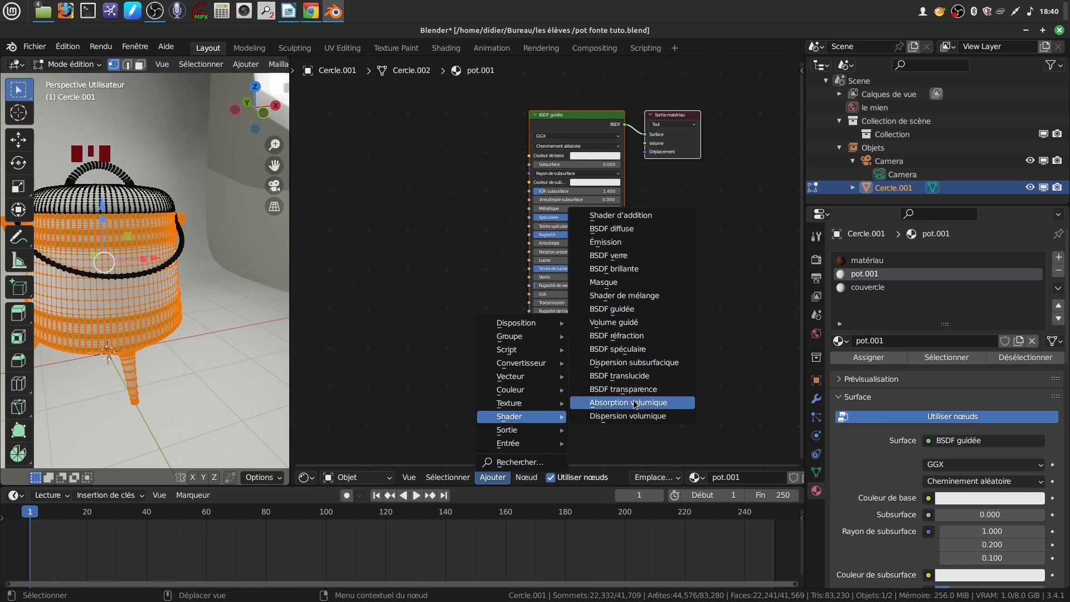
mouse_move(514, 443)
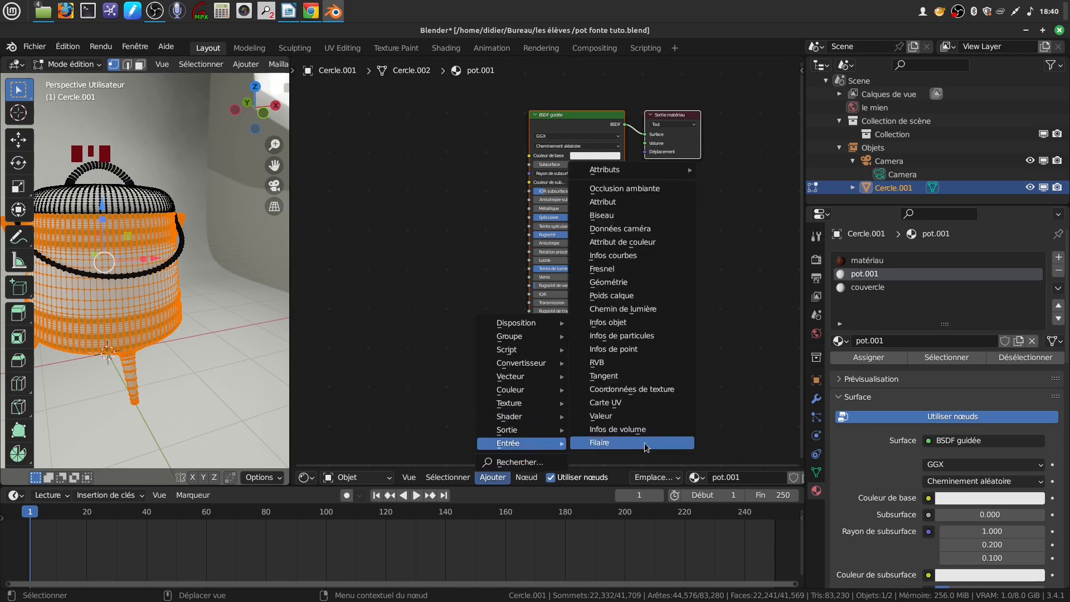
left_click(656, 390)
left_click(319, 168)
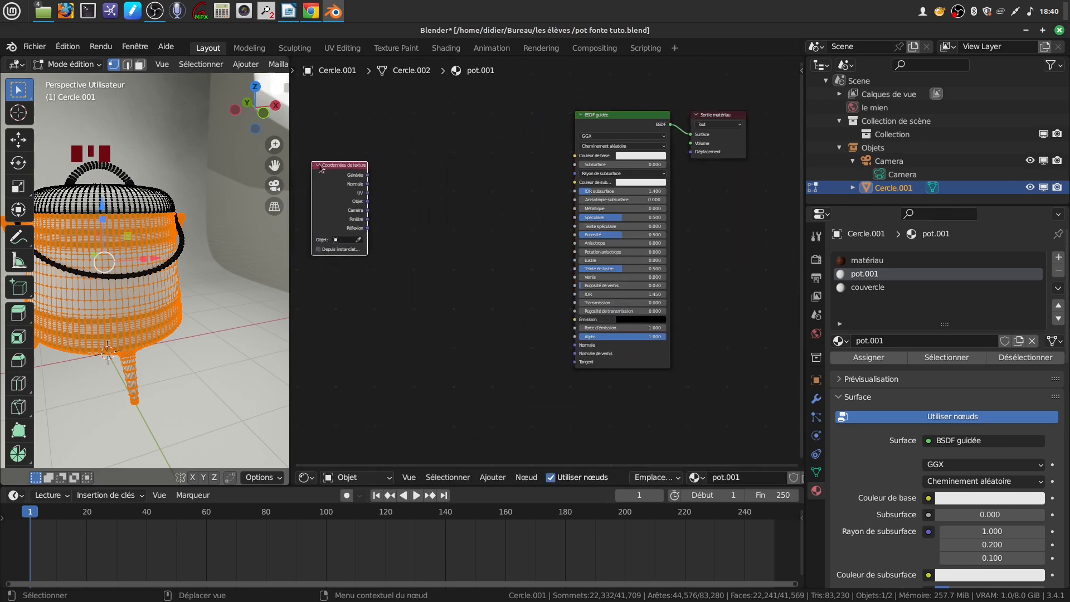
Step: Move the Texture Coordinate node farther from the Principled BSDF and place a new Mapping node just after it
middle_click_drag(515, 345, 562, 358)
left_click_drag(382, 206, 326, 175)
left_click(493, 477)
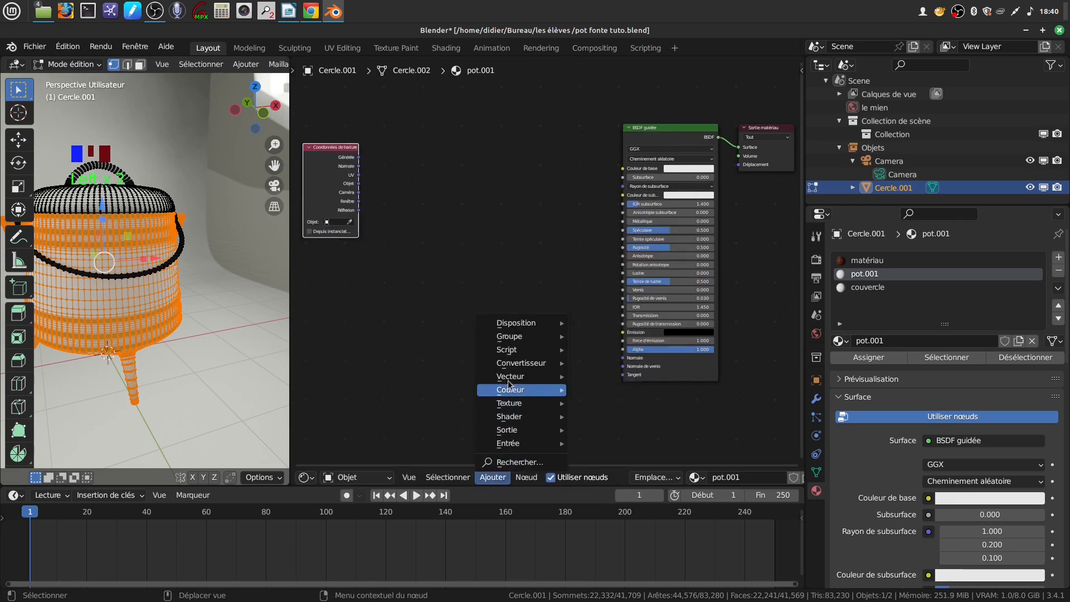
mouse_move(529, 377)
left_click(611, 402)
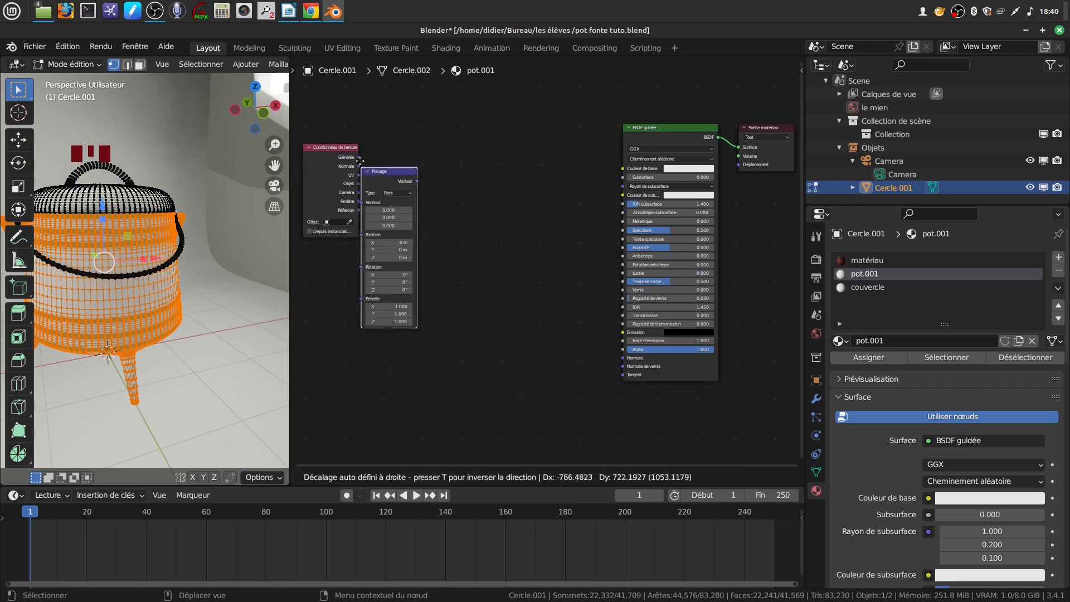
left_click(409, 167)
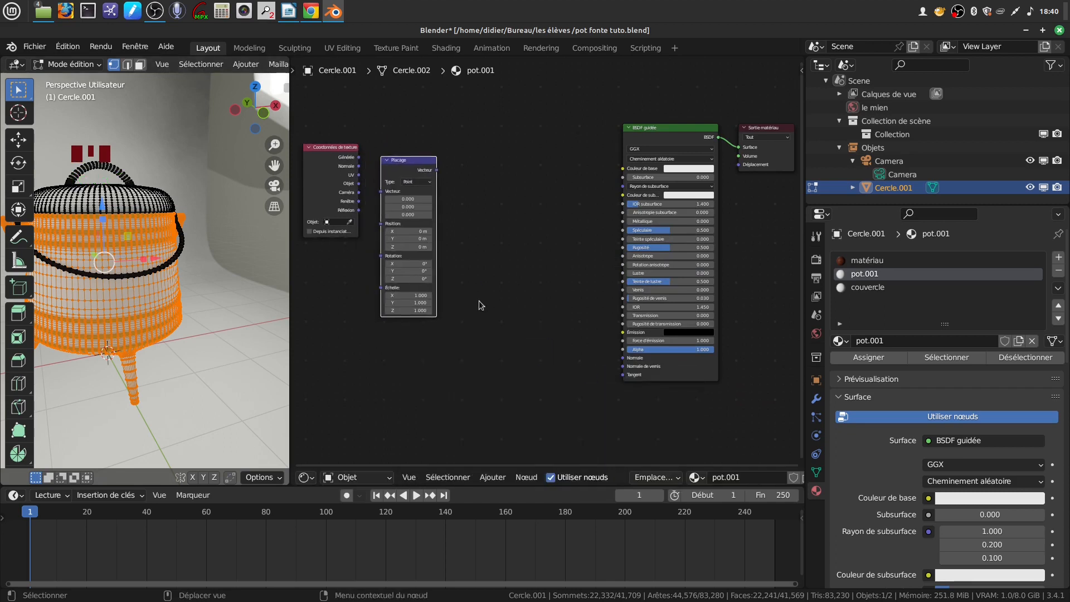
Step: Add an Image Texture node between the Mapping node and the Principled BSDF
left_click(493, 477)
mouse_move(518, 404)
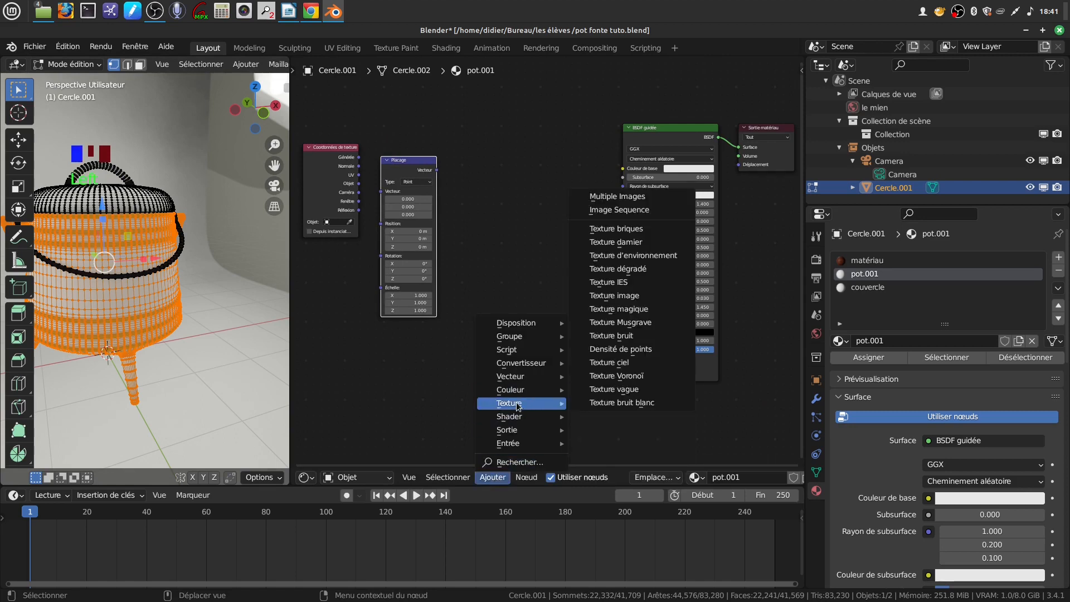
left_click(619, 296)
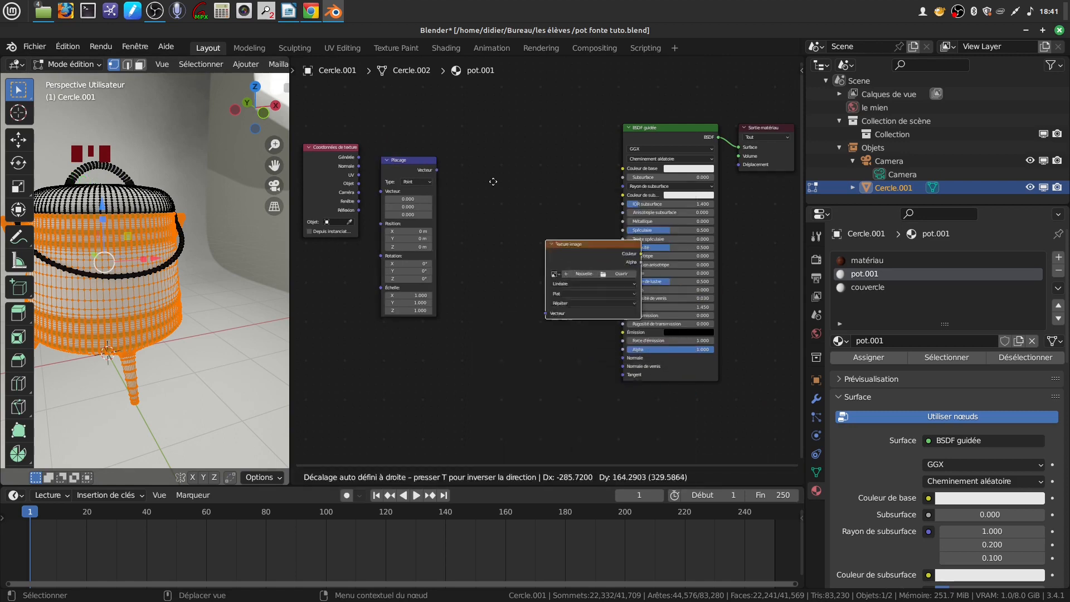
left_click(499, 166)
Step: Link Generated coordinates through the Mapping node to the Image Texture's Vector, and its Color to the Principled BSDF's Base Color
left_click_drag(358, 158, 382, 191)
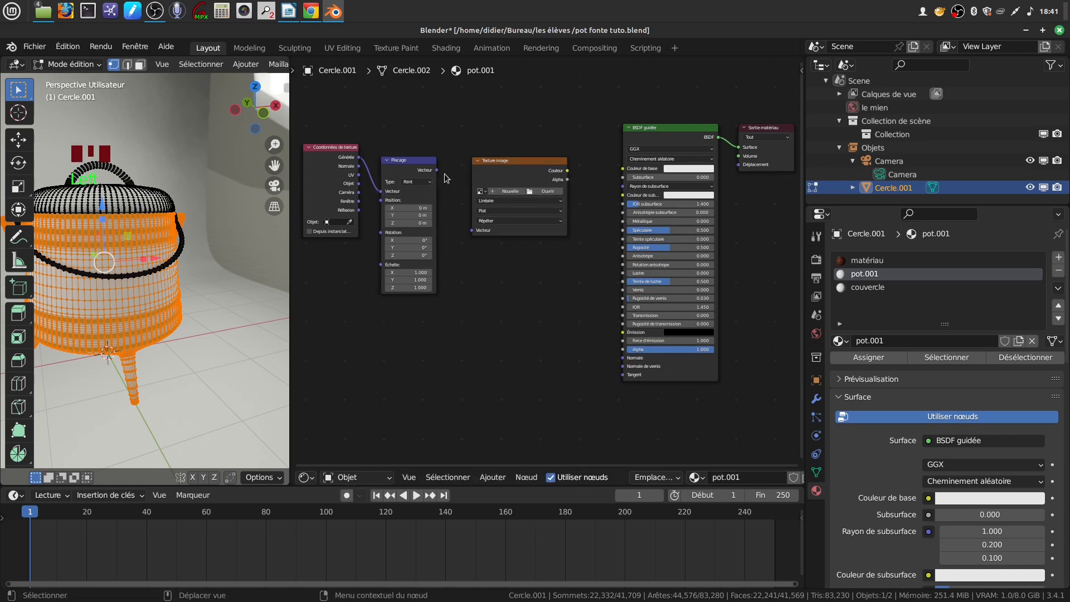
left_click_drag(437, 170, 472, 230)
left_click_drag(567, 171, 623, 168)
middle_click_drag(517, 285, 538, 310)
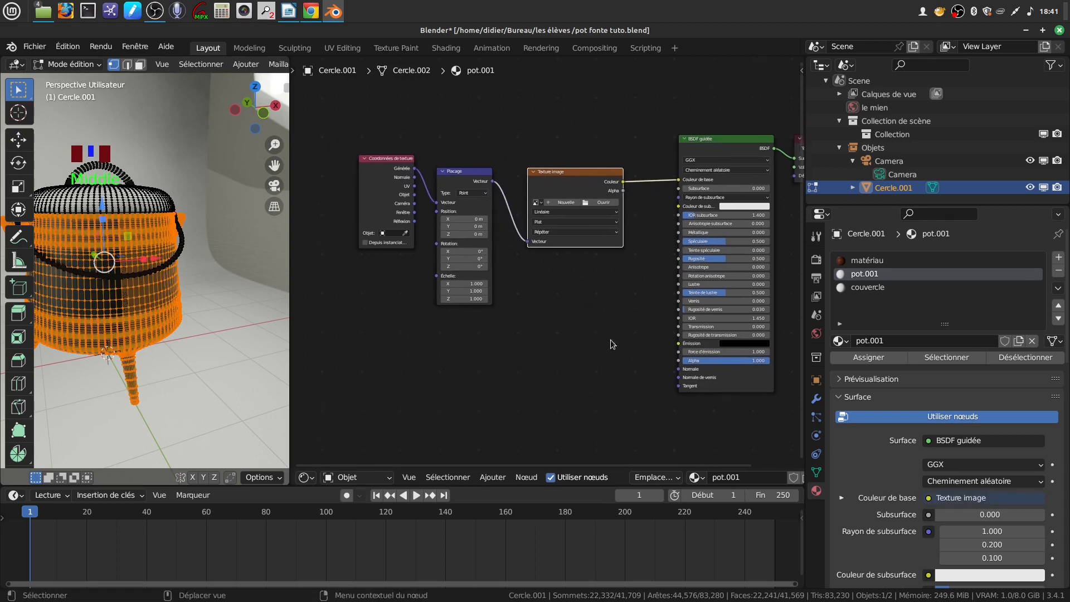
Step: Load fonte pot.png from the pot fonte folder into the Image Texture node and set its projection to Box
scroll(521, 310, "up", 3)
middle_click_drag(521, 310, 489, 383)
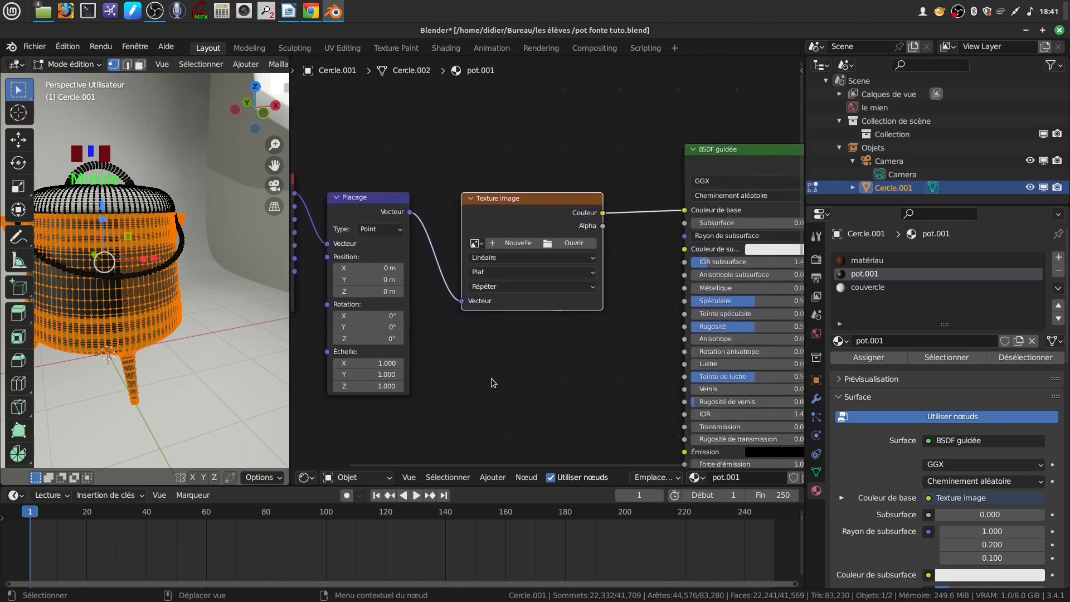
scroll(552, 248, "up", 4)
left_click(548, 239)
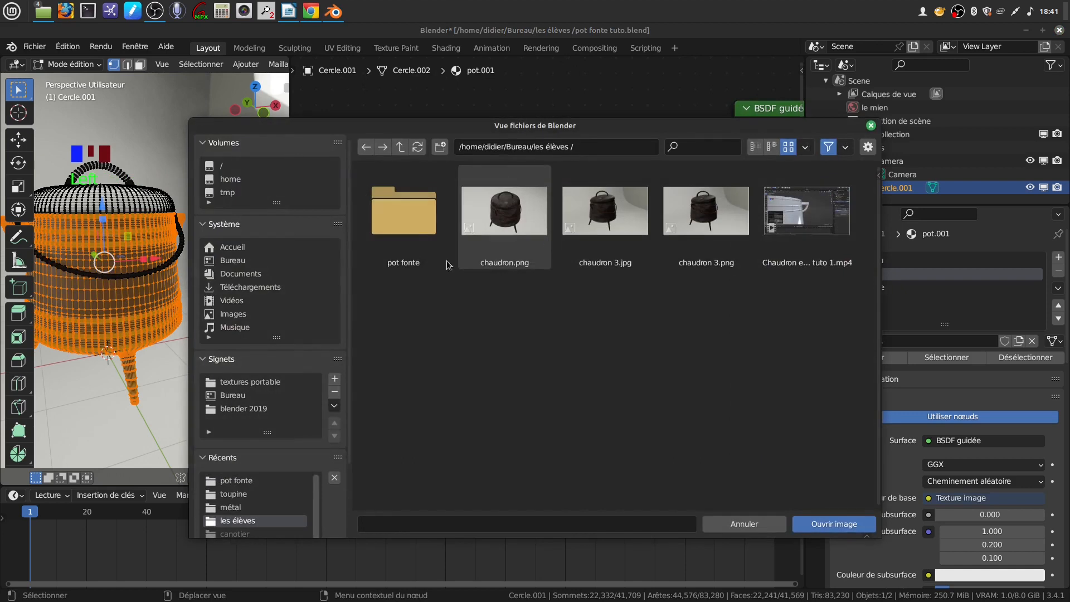
left_click(258, 482)
left_click(399, 210)
left_click(802, 525)
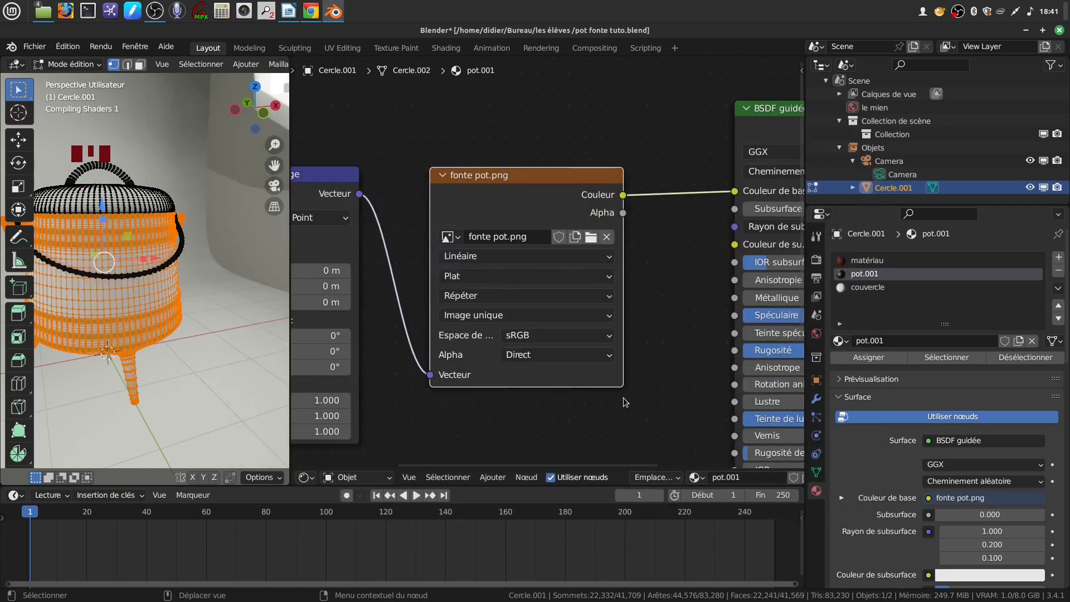
left_click(613, 282)
left_click(538, 311)
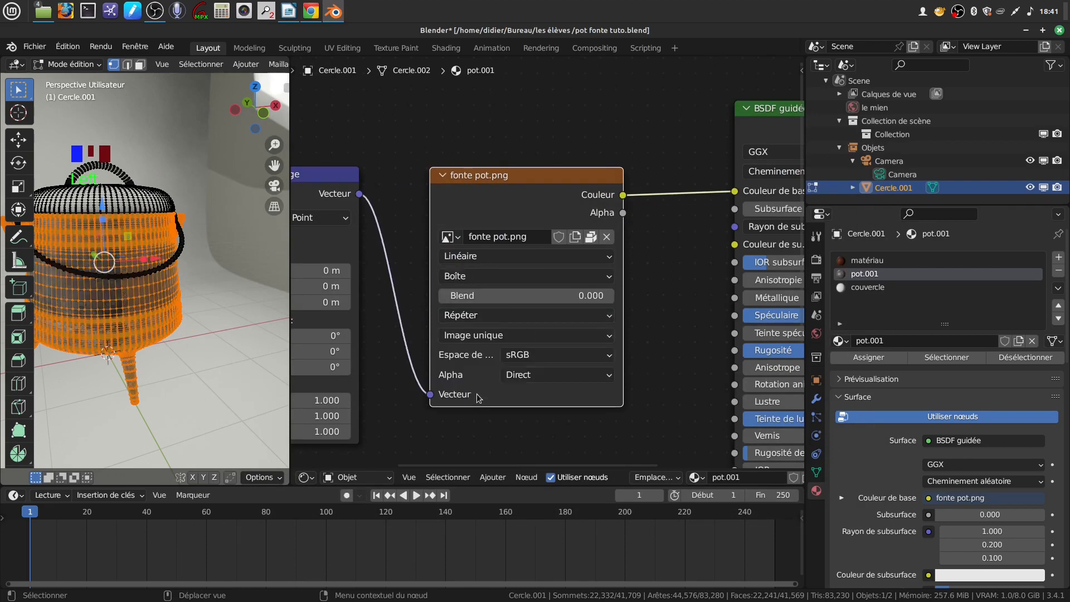
Step: Set the Principled BSDF's Specular to about 0.032
scroll(526, 408, "down", 3)
middle_click_drag(536, 400, 550, 369)
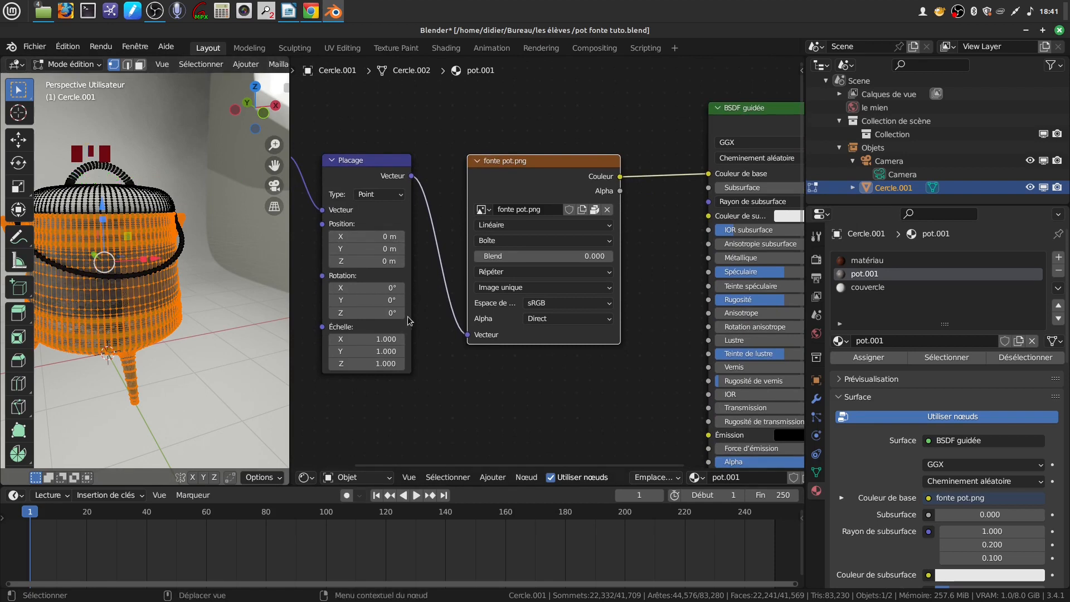
scroll(580, 334, "down", 4)
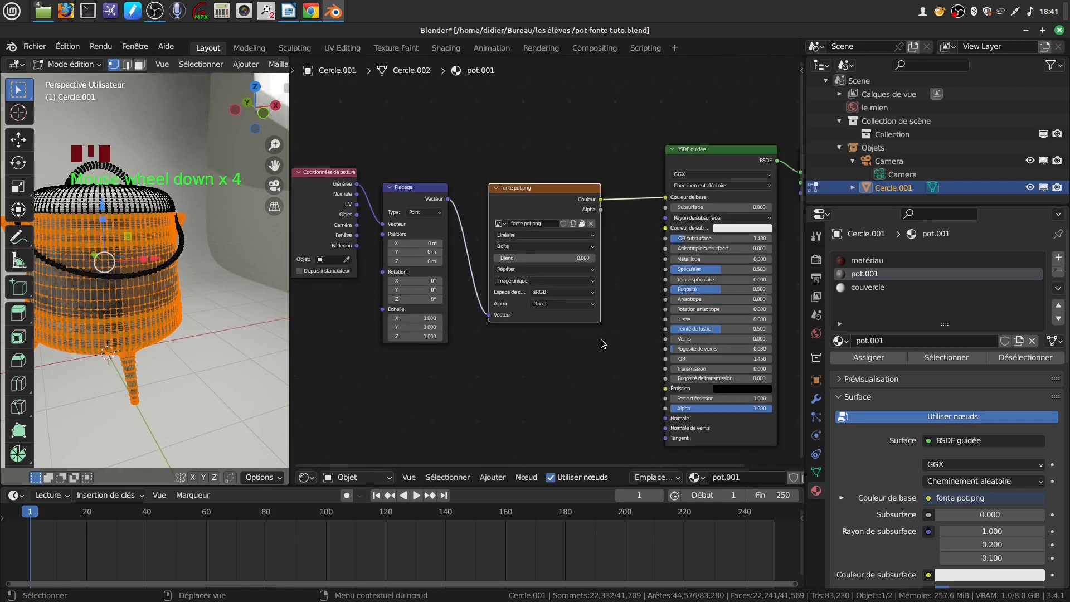
scroll(603, 341, "up", 5)
middle_click_drag(596, 354, 477, 344)
left_click_drag(671, 263, 607, 263)
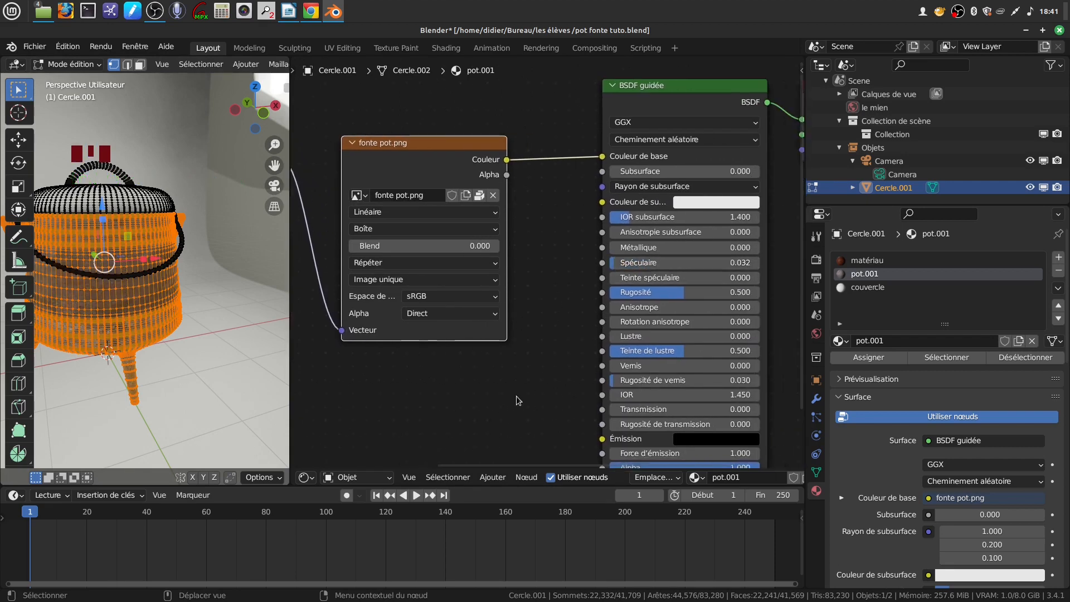
Step: Return to object mode and widen the 3D viewport around the textured pot body
scroll(518, 390, "down", 4)
middle_click_drag(524, 366, 653, 334)
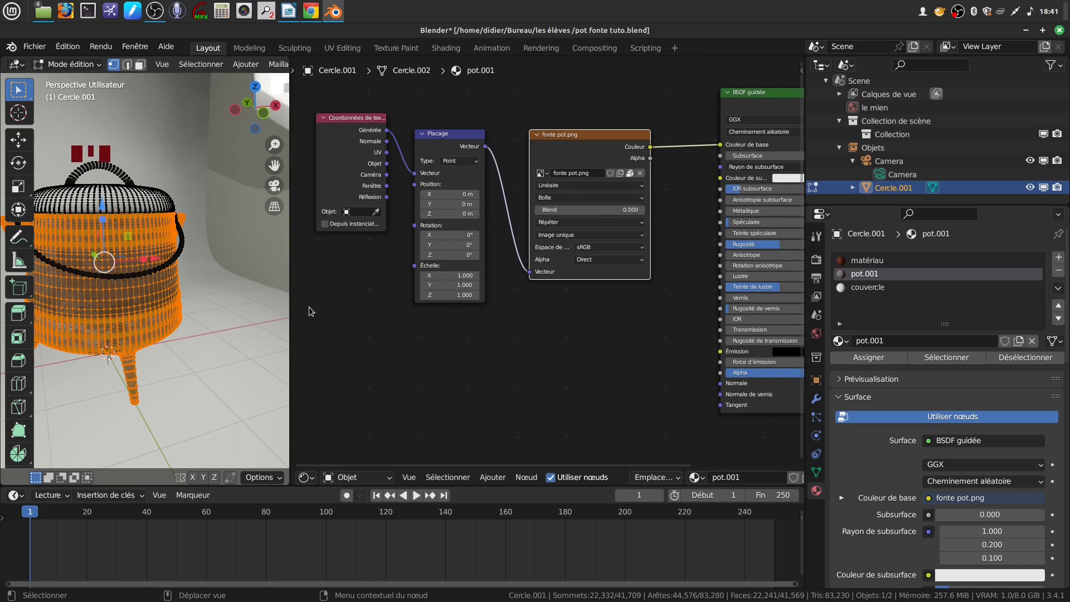
scroll(309, 307, "up", 3)
key("Tab")
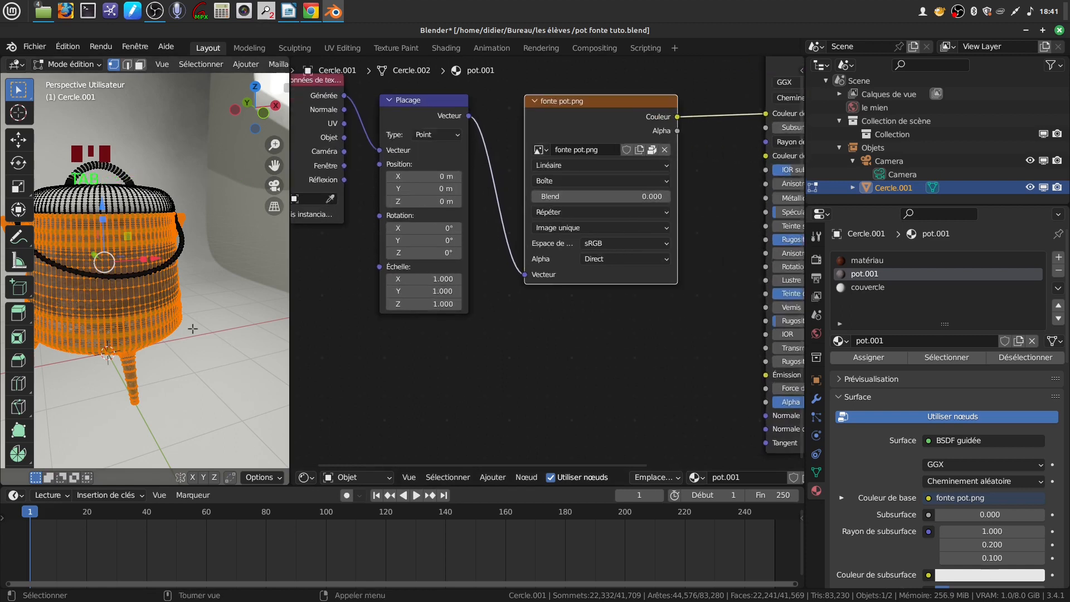
key("Tab")
scroll(203, 345, "up", 3)
middle_click_drag(202, 340, 249, 322, "shift")
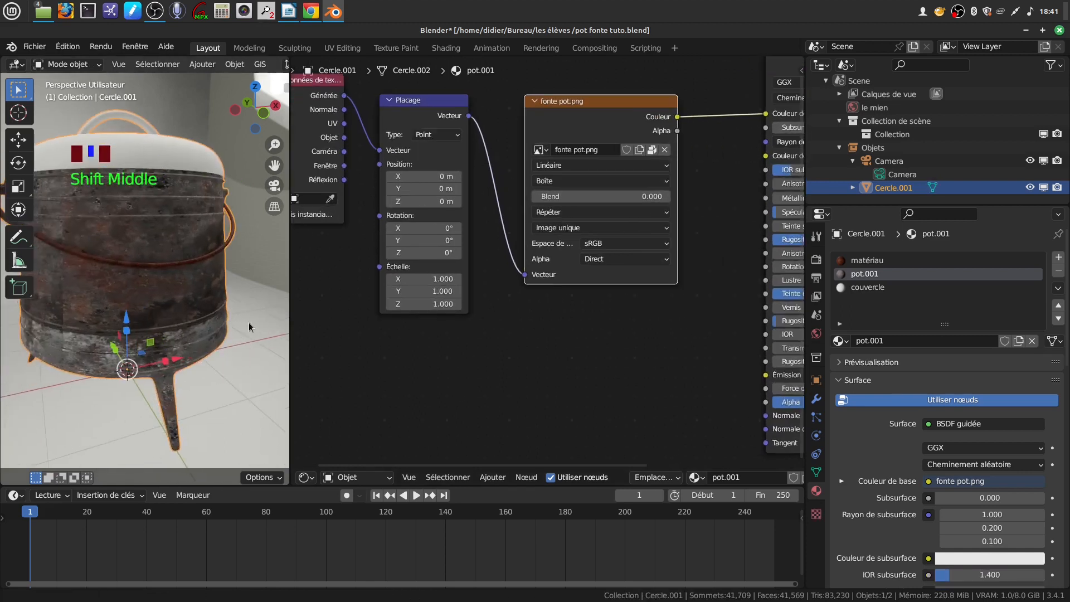
left_click_drag(292, 324, 378, 324)
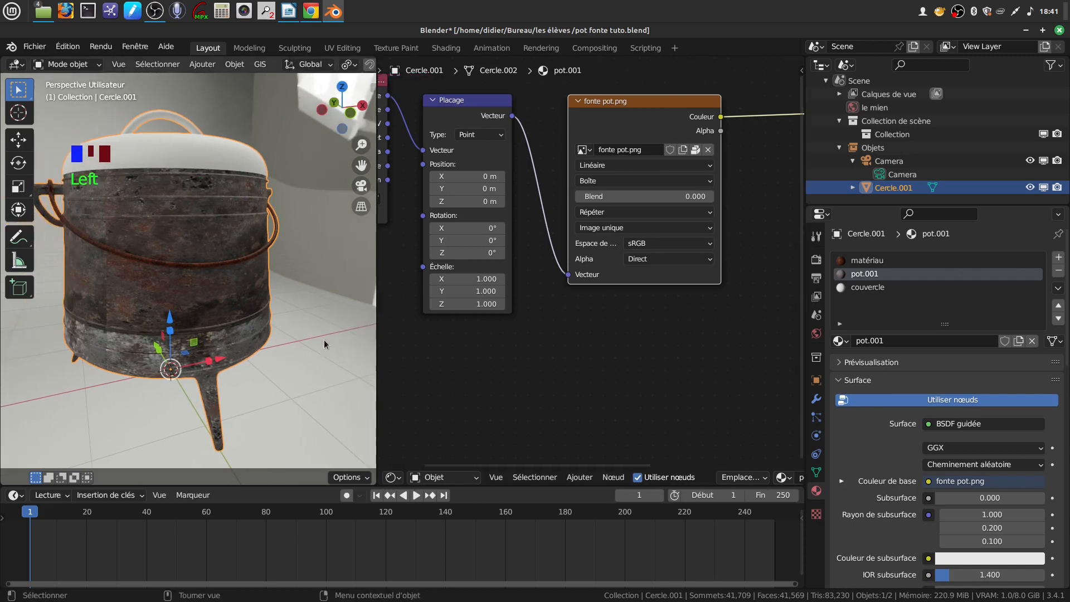
Step: Compare the box projection's seams on the pot at different Blend values and set fonte pot.png's Blend to 0.059
scroll(290, 353, "up", 2)
middle_click_drag(290, 353, 251, 338)
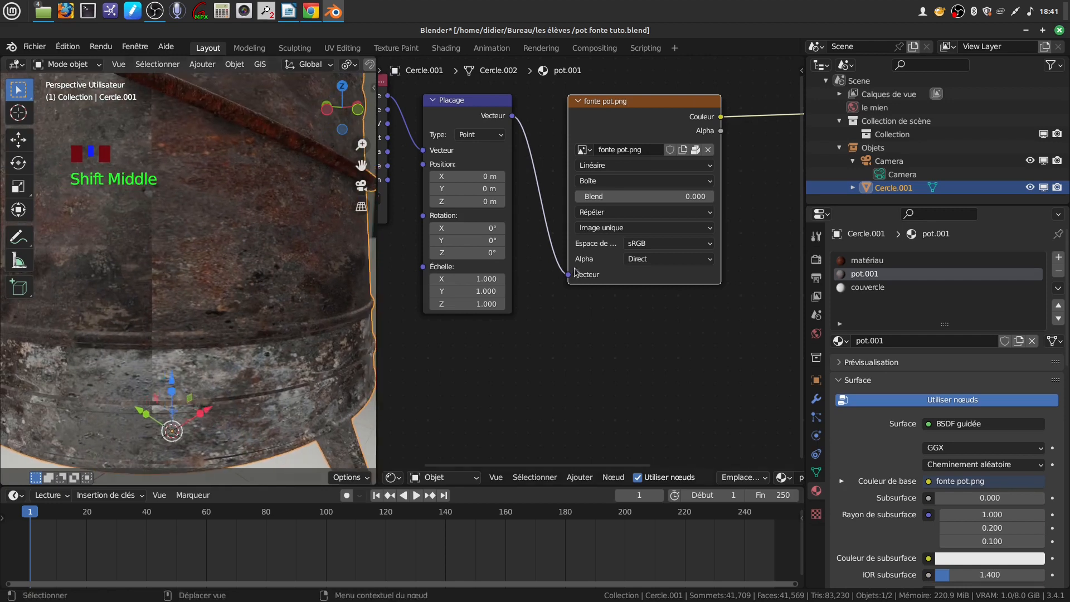
scroll(644, 374, "up", 3)
middle_click_drag(645, 374, 644, 407)
left_click(592, 225)
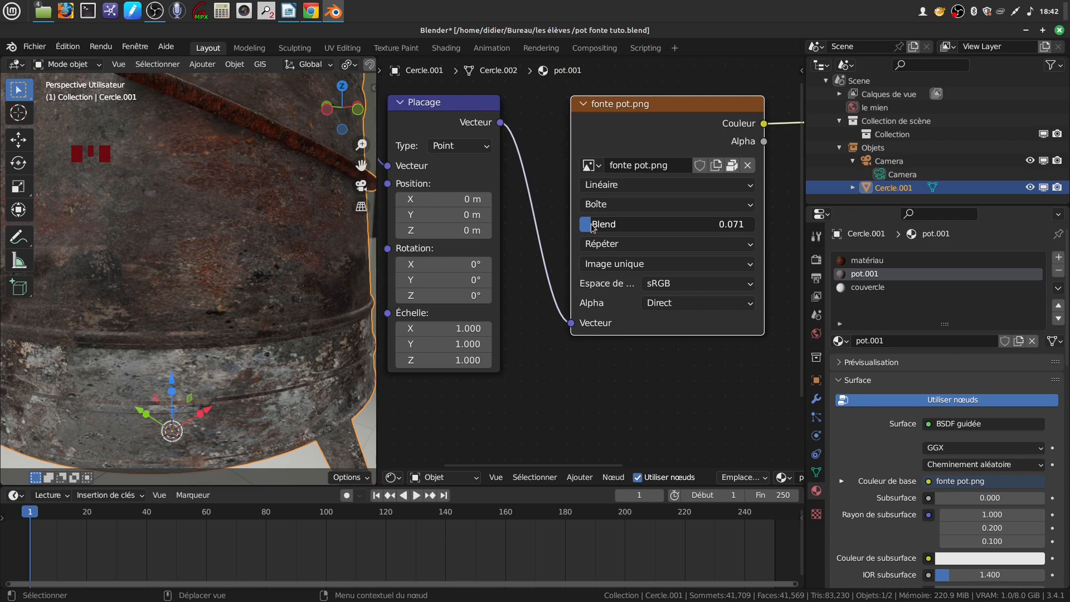
scroll(246, 336, "down", 3)
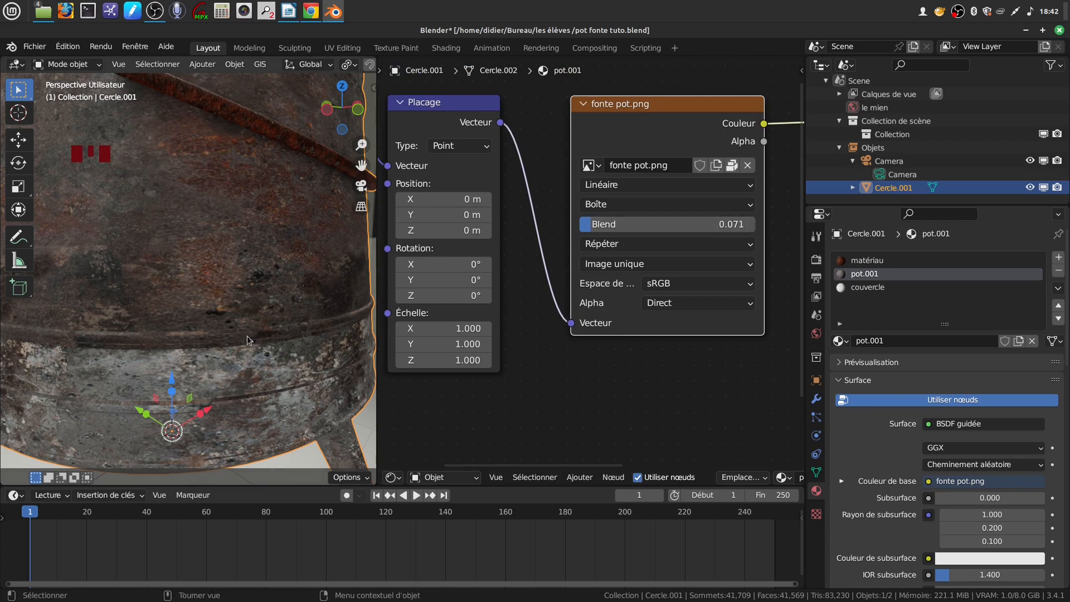
middle_click_drag(252, 316, 149, 260)
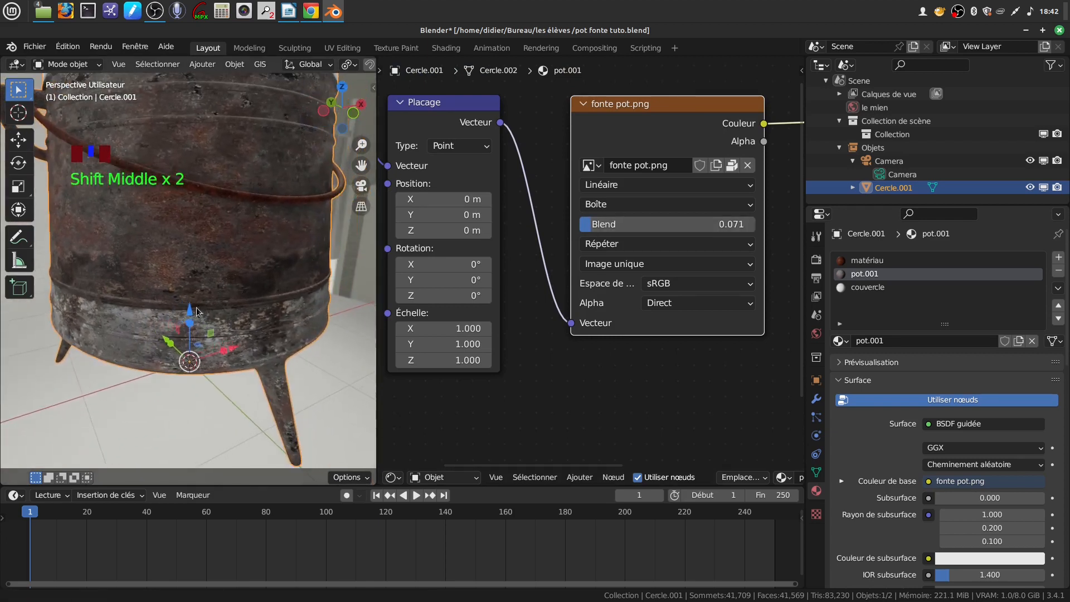
left_click(592, 226)
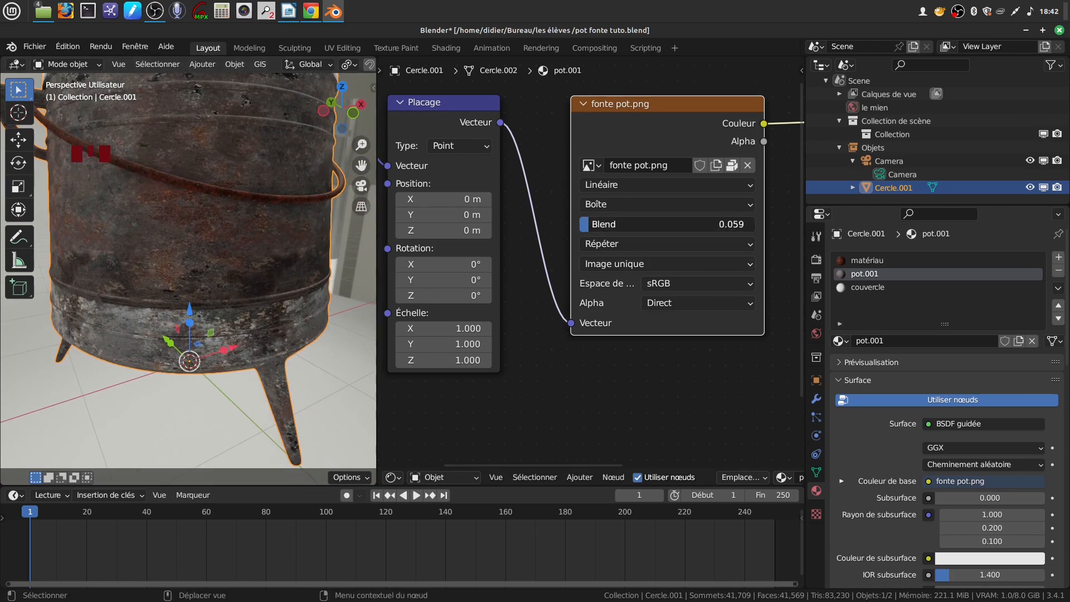
scroll(116, 360, "up", 2)
scroll(276, 337, "down", 3)
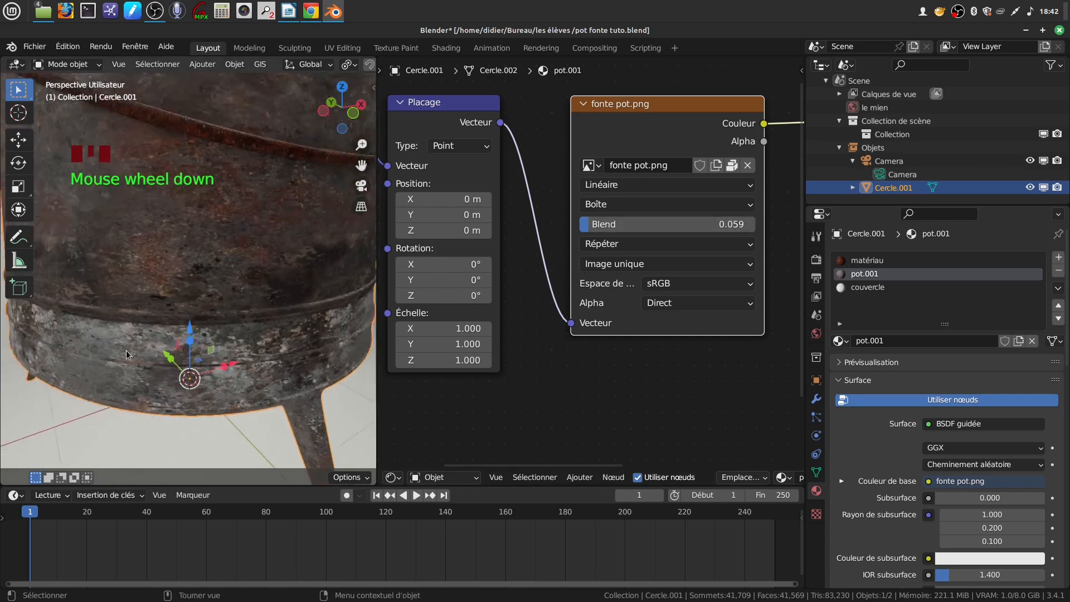
middle_click_drag(275, 337, 267, 312, "shift")
scroll(276, 326, "down", 3)
scroll(279, 343, "up", 2)
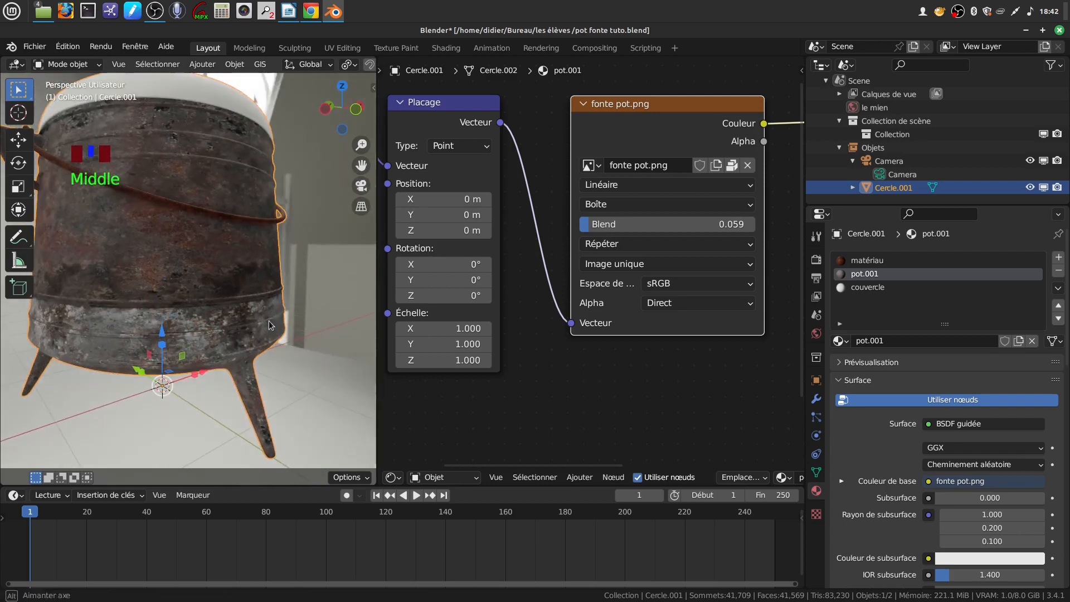
Step: Set the Mapping node's Z scale to 1.090, checking the cast-iron texture on the pot body
middle_click_drag(438, 396, 496, 327, "shift")
scroll(409, 387, "up", 3)
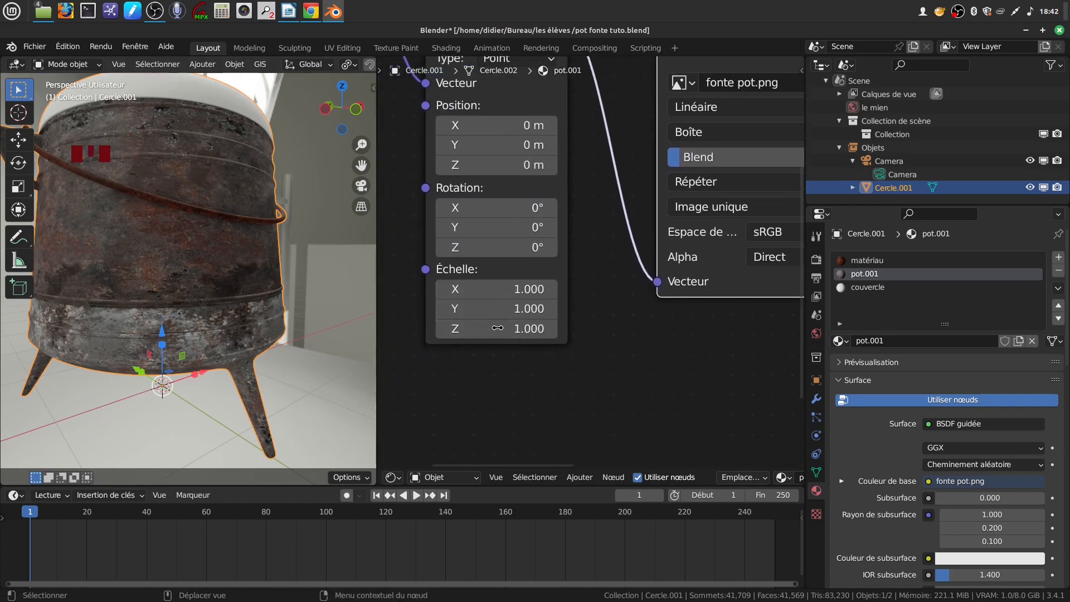
middle_click_drag(162, 338, 184, 315)
mouse_move(501, 328)
left_mouse_down()
mouse_move(537, 328)
mouse_move(507, 328)
mouse_move(515, 328)
left_mouse_up()
mouse_move(248, 356)
middle_mouse_down()
mouse_move(237, 305)
mouse_move(247, 314)
mouse_move(239, 316)
mouse_move(245, 361)
mouse_move(251, 328)
mouse_move(239, 348)
mouse_move(248, 342)
middle_mouse_up()
scroll(245, 361, "up", 3)
scroll(236, 329, "down", 2)
mouse_move(511, 329)
left_mouse_down()
mouse_move(496, 329)
mouse_move(506, 329)
left_mouse_up()
middle_click_drag(220, 262, 134, 251)
scroll(213, 333, "down", 3)
scroll(250, 314, "down", 2)
scroll(235, 360, "up", 2)
scroll(243, 226, "down", 2)
scroll(596, 377, "down", 8)
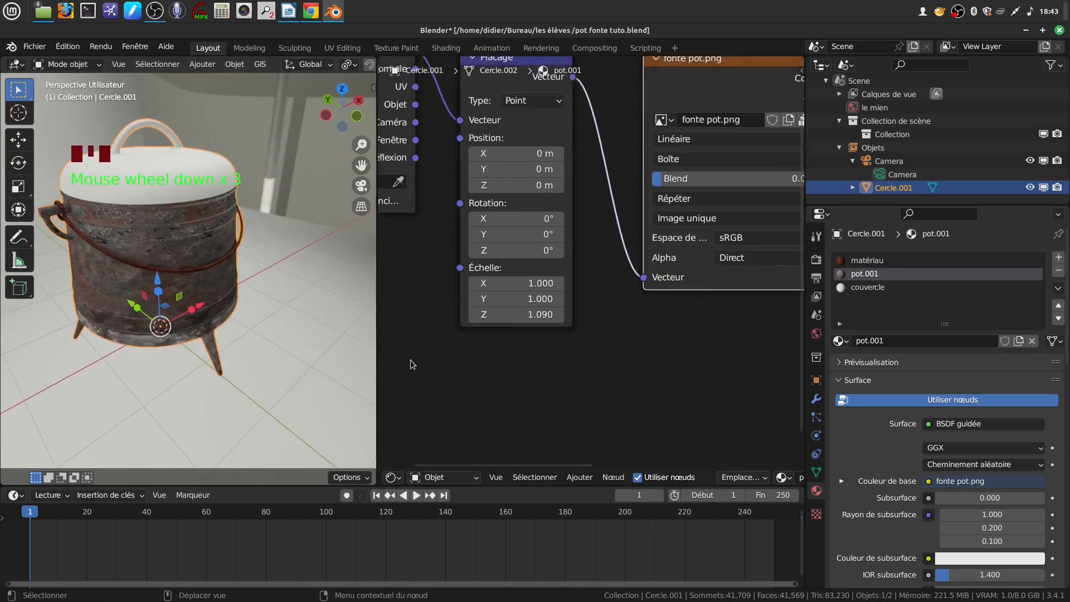
Step: Add a second Image Texture node below the existing nodes of the pot.001 material
middle_click_drag(584, 349, 575, 300)
middle_click_drag(151, 332, 155, 304)
scroll(608, 355, "down", 4)
middle_click_drag(577, 323, 493, 306)
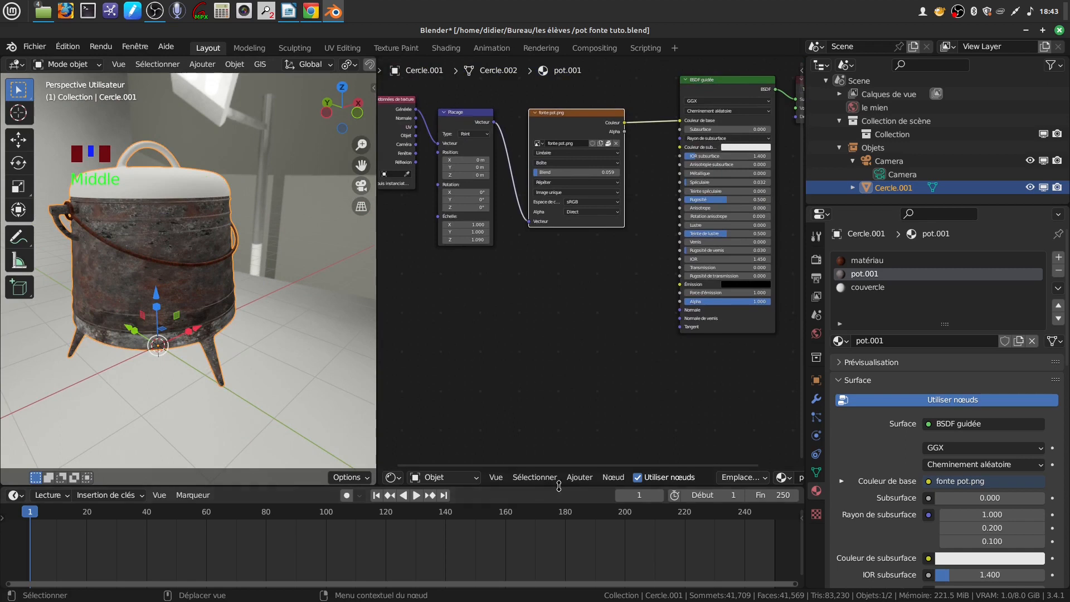
left_click(580, 477)
mouse_move(608, 395)
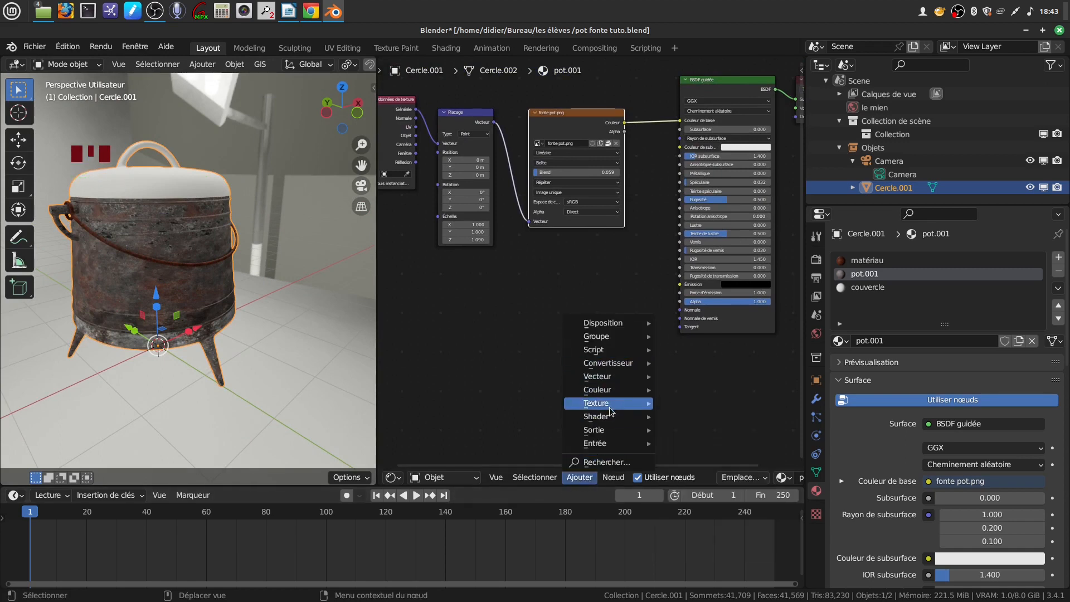
left_click(722, 295)
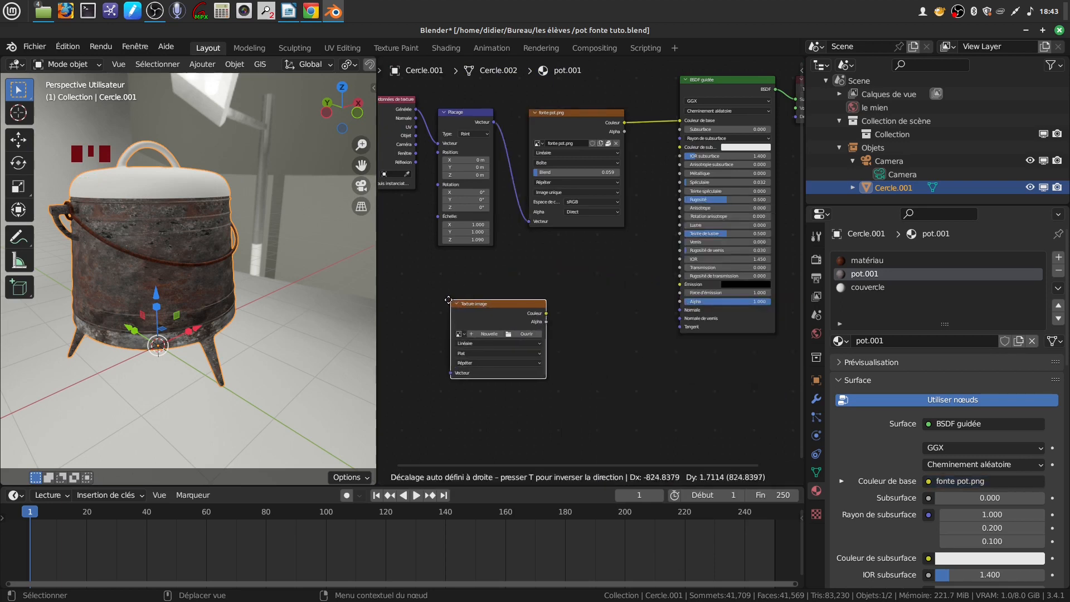
left_click(425, 308)
Step: Move the Texture Coordinate and Mapping nodes away from fonte pot.png and bring the empty Image Texture node into the gap below
middle_click_drag(424, 308, 577, 358)
left_click_drag(479, 116, 659, 304)
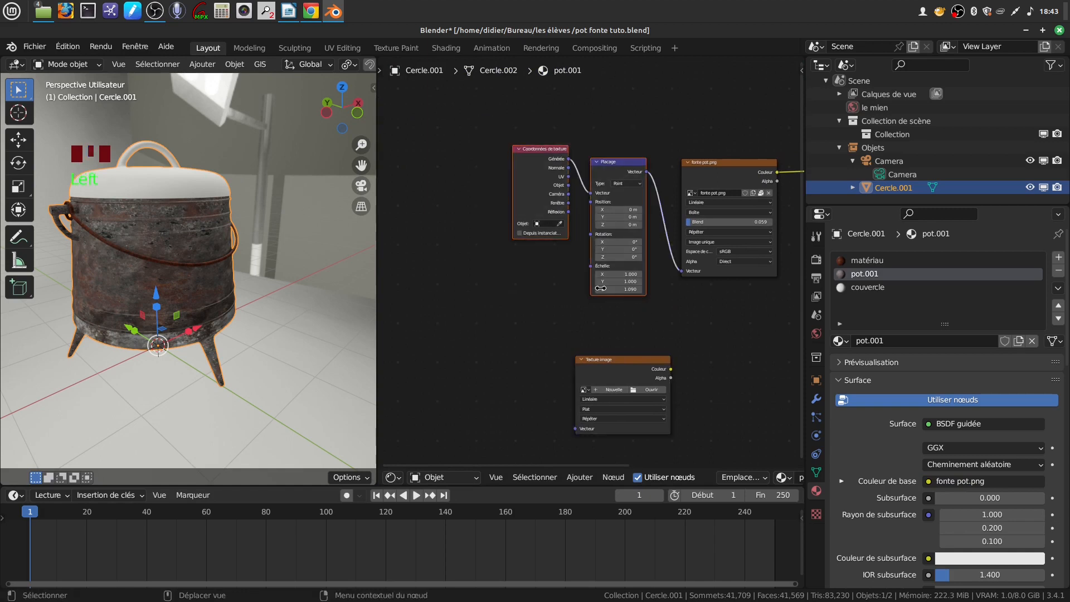
left_click_drag(523, 175, 380, 171)
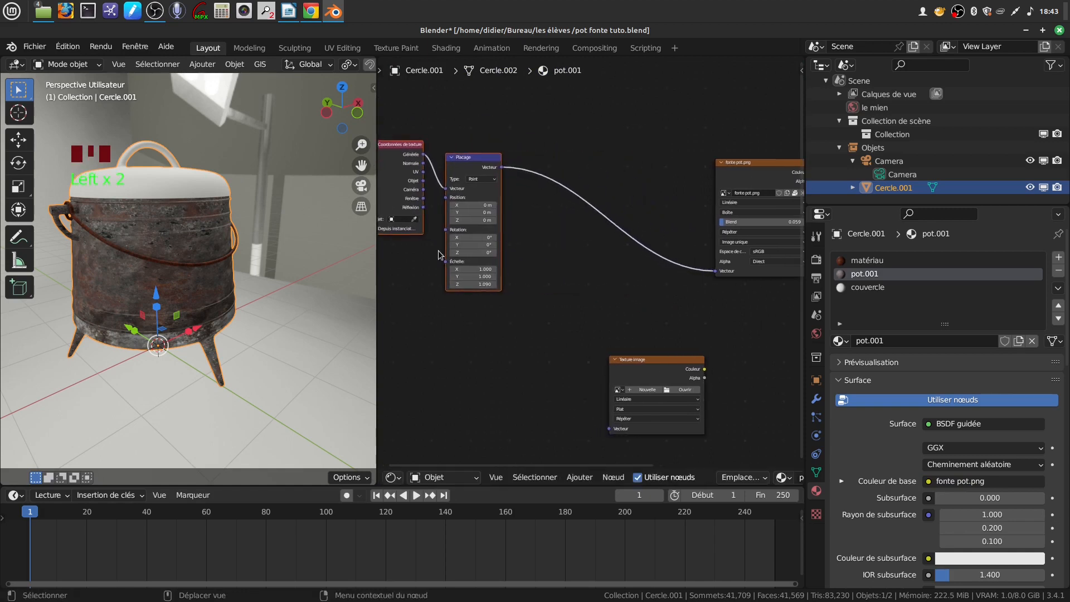
left_click_drag(648, 372, 593, 324)
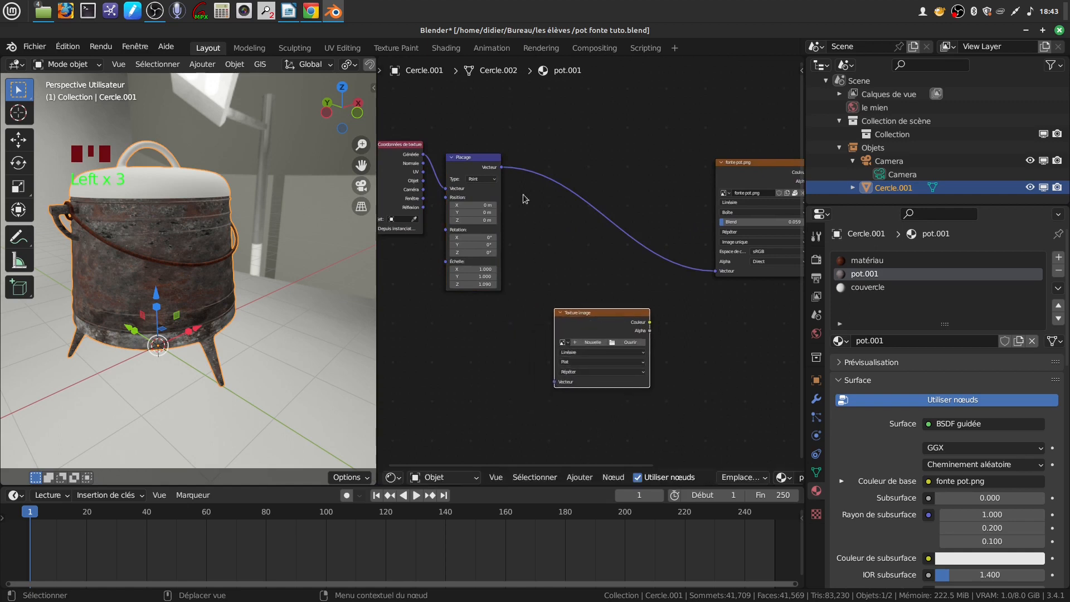
Step: Link the Mapping node's Vector output to the empty Image Texture node's Vector input
left_click_drag(500, 168, 582, 373)
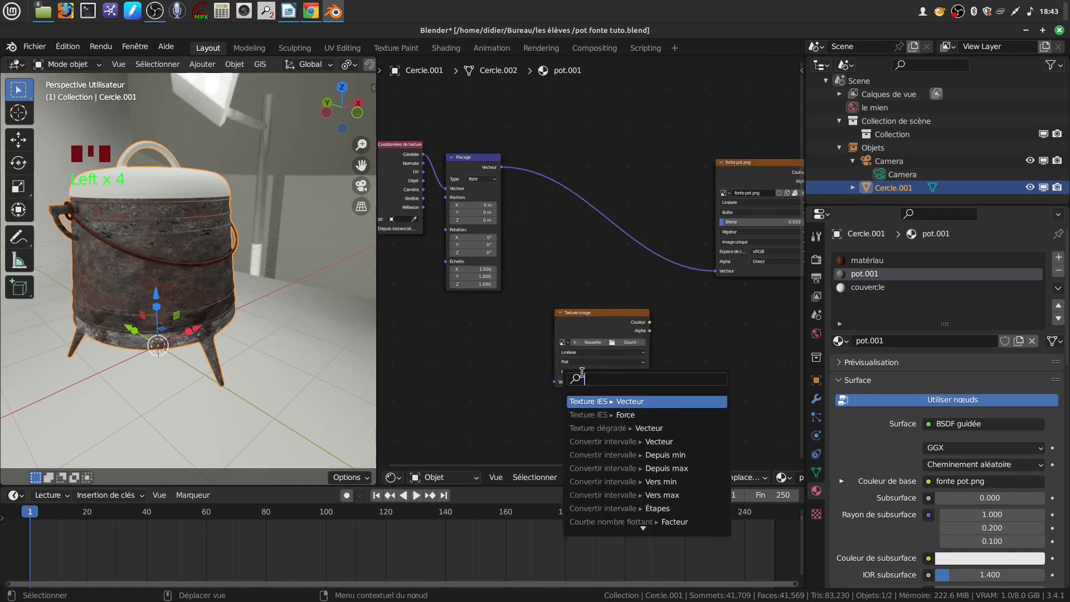
left_click(503, 168)
left_click_drag(503, 169, 556, 383)
scroll(711, 369, "up", 5)
middle_click_drag(679, 363, 660, 225)
scroll(643, 333, "up", 5)
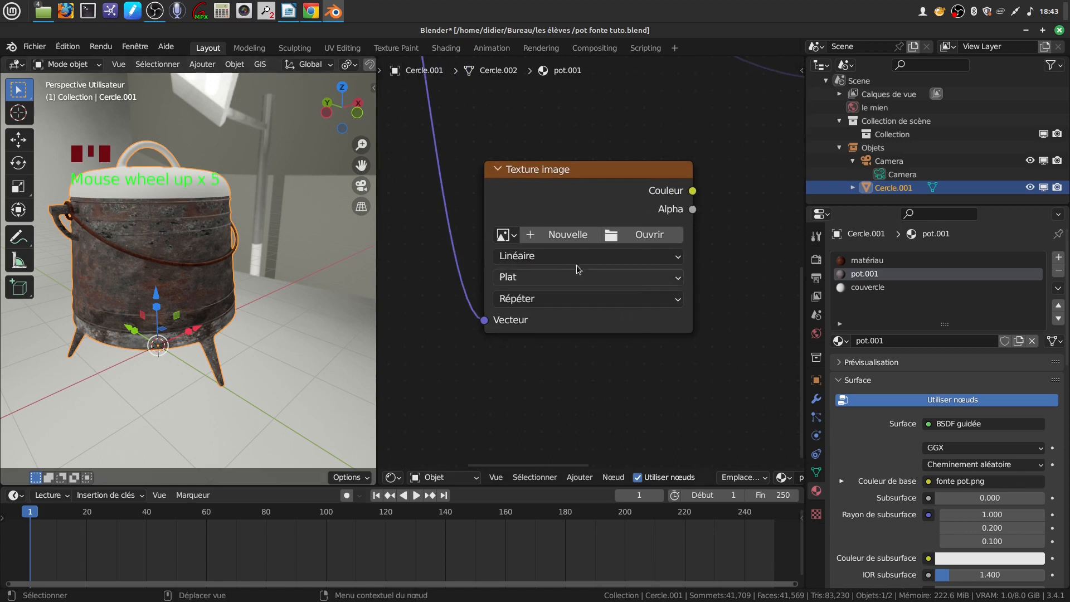
Step: Load fonte potmp.png from the pot fonte folder into the empty Image Texture node
left_click(608, 234)
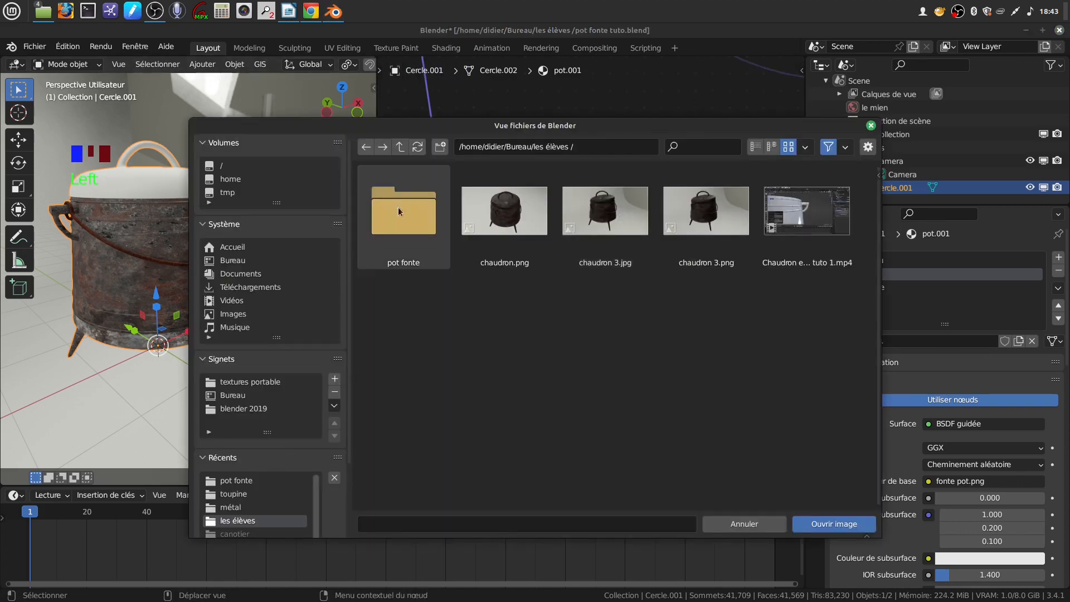
left_click(399, 208)
left_click(506, 209)
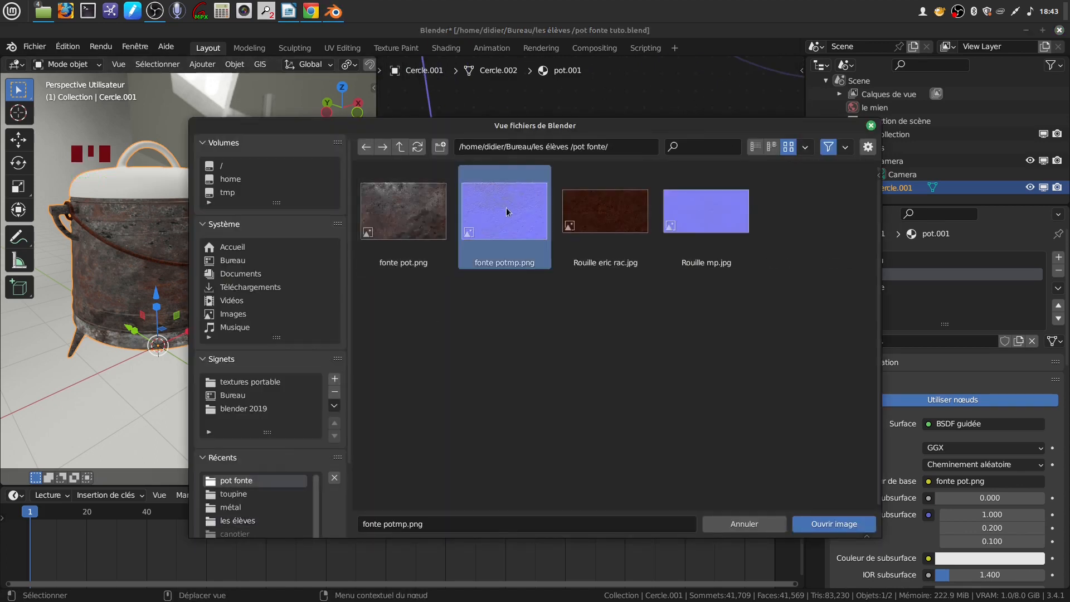
left_click(809, 524)
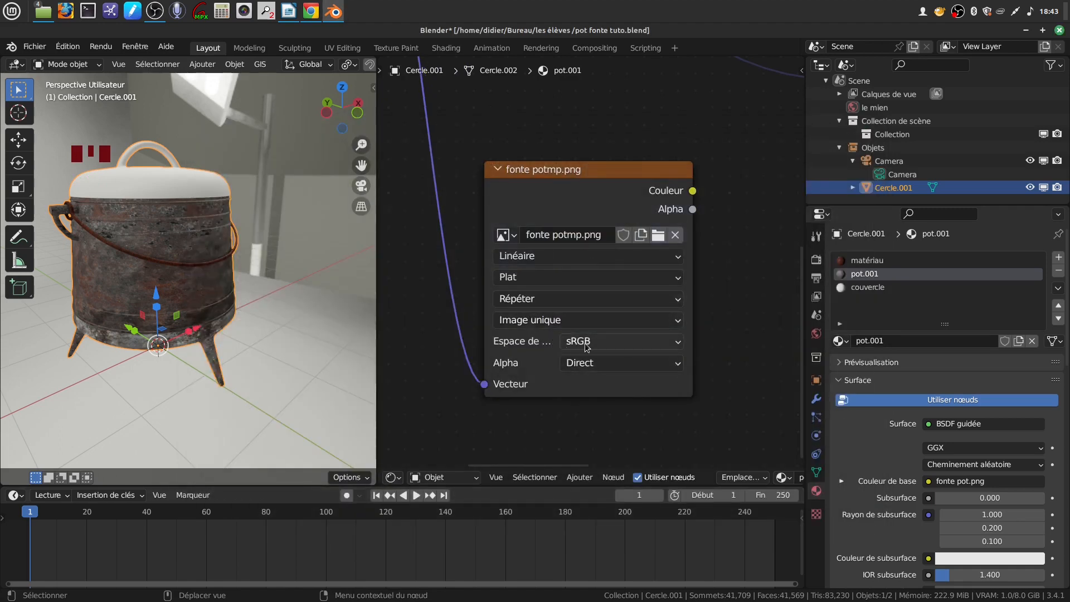
Step: Set the fonte potmp.png texture's colour space to Non-couleurs and its projection to Boîte
left_click(679, 348)
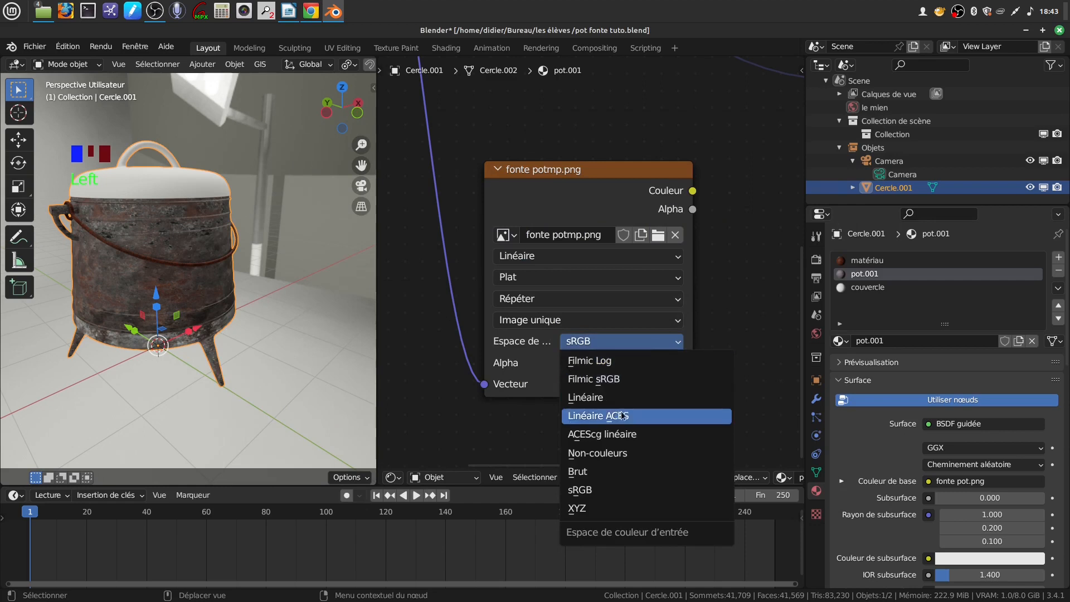
left_click(612, 455)
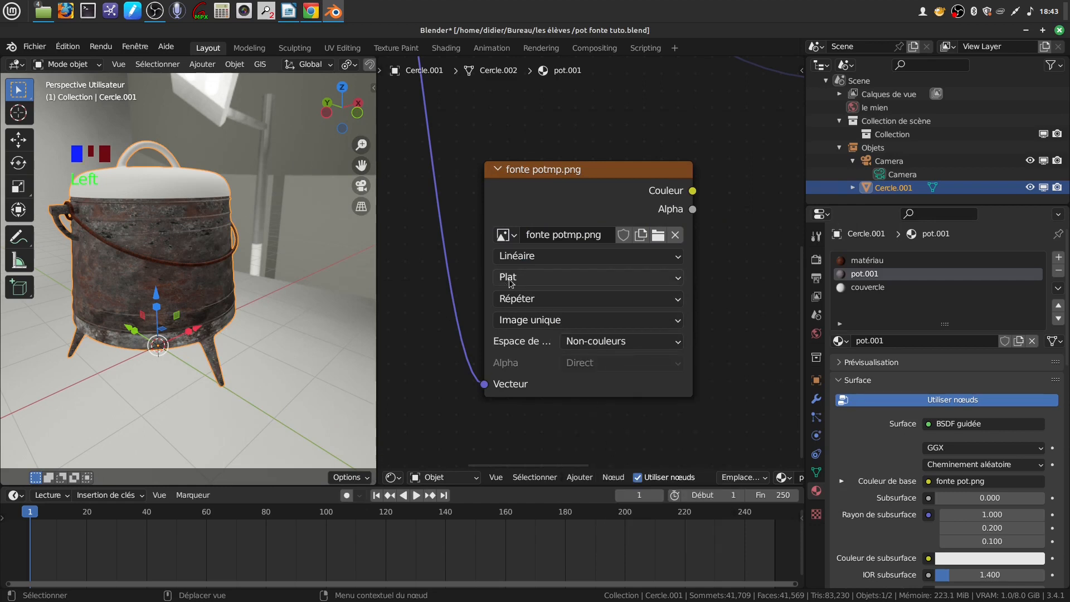
left_click(664, 278)
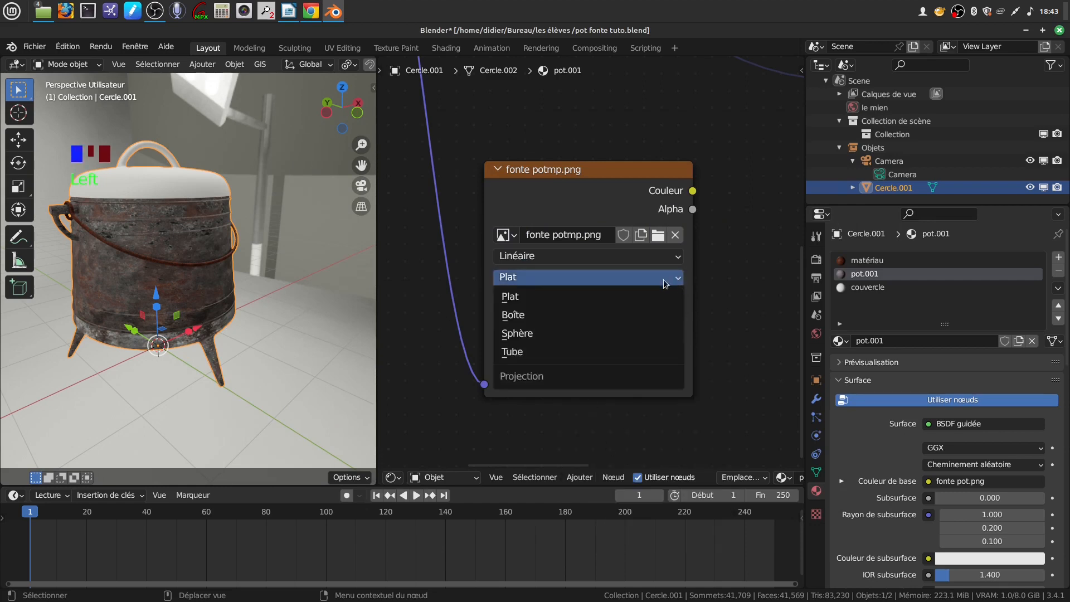
left_click(591, 318)
Step: Add a Normal Map (Carte de normales) node and place it just after the fonte potmp.png node
scroll(690, 306, "down", 10)
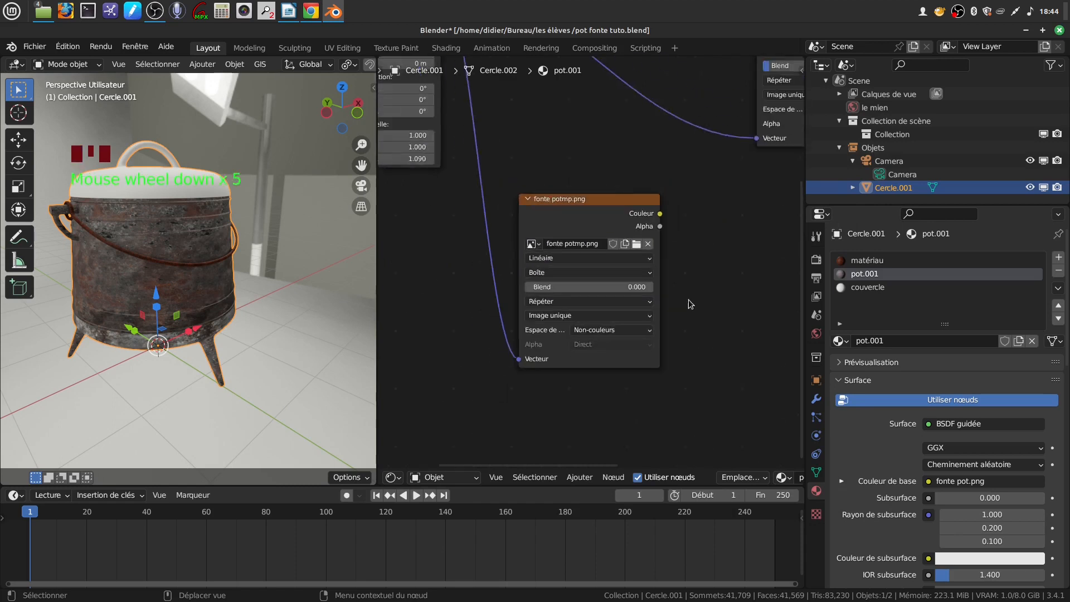
middle_click_drag(676, 336, 559, 306)
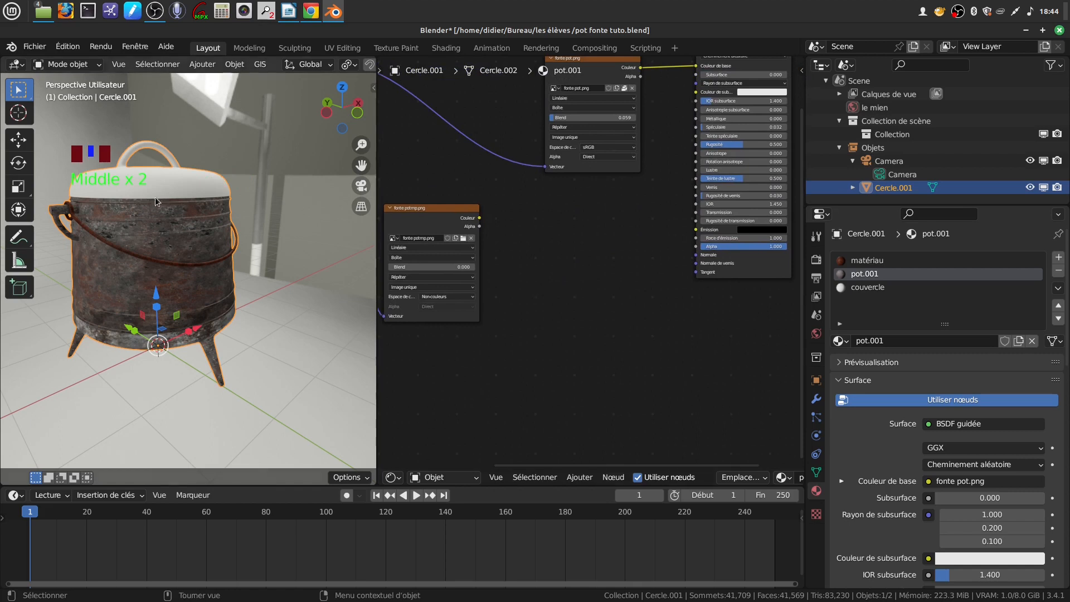
scroll(587, 333, "up", 1)
middle_click_drag(555, 304, 588, 314)
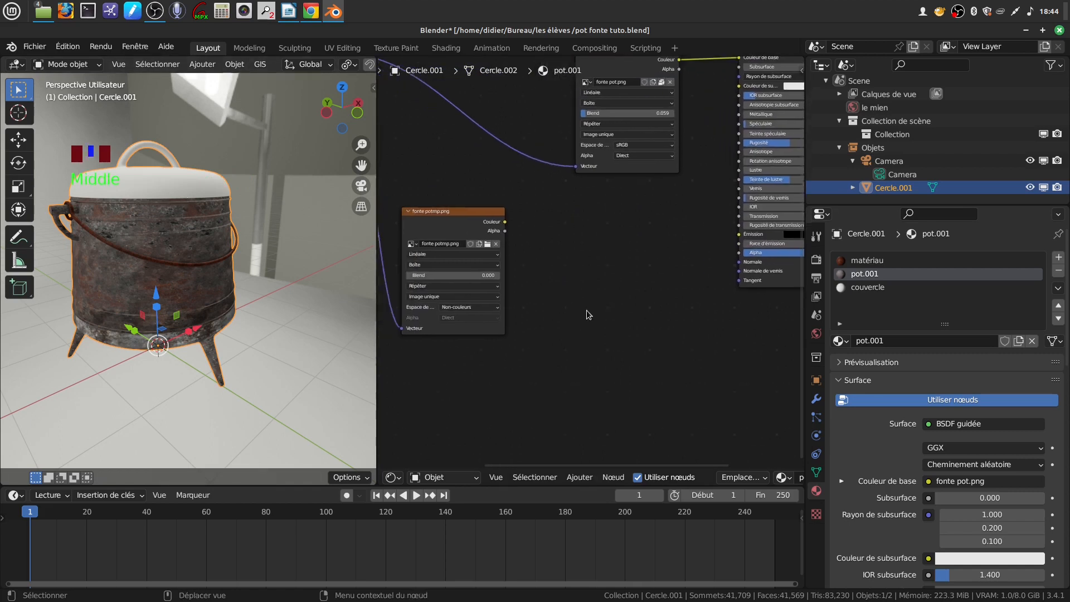
left_click(580, 477)
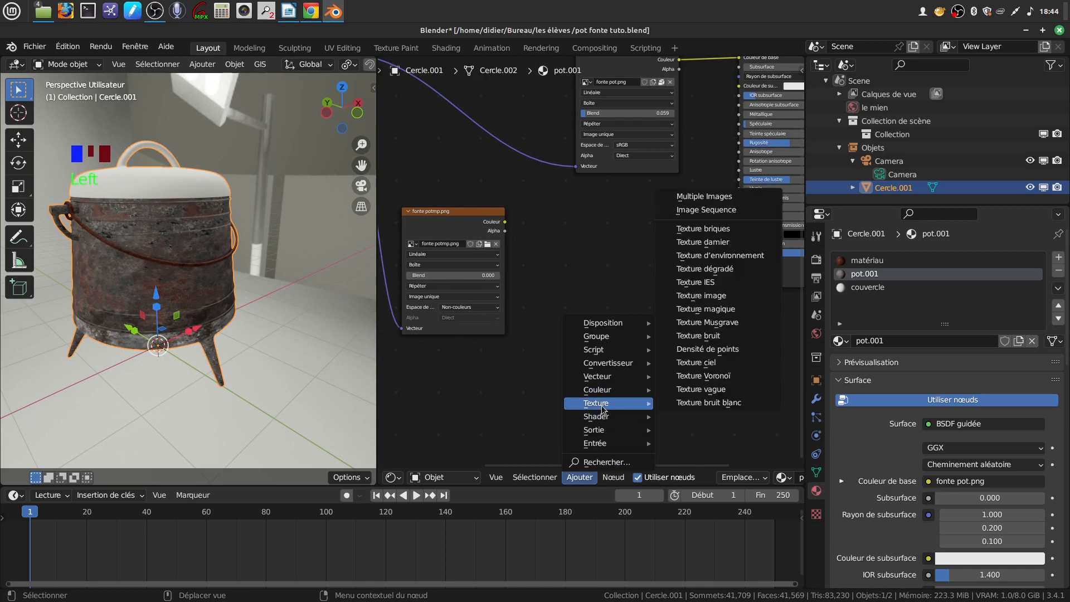
mouse_move(638, 381)
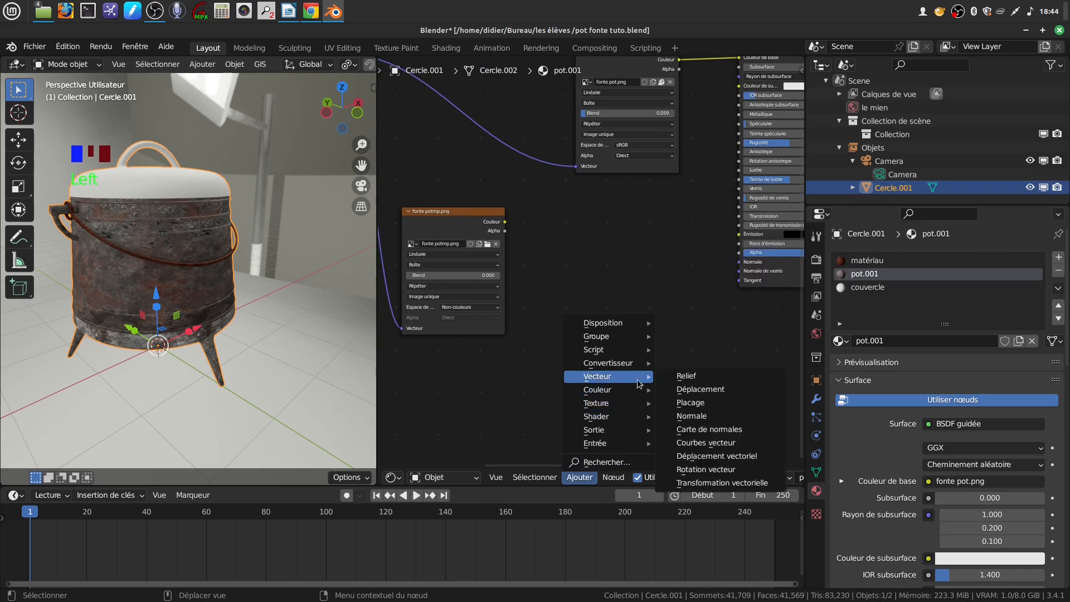
left_click(705, 429)
left_click(589, 276)
left_click_drag(601, 263, 560, 263)
Step: Link fonte potmp.png's Couleur output to the Normal Map's Couleur input, and its Normale output to the Principled BSDF's Normale input
left_click_drag(505, 223, 559, 277)
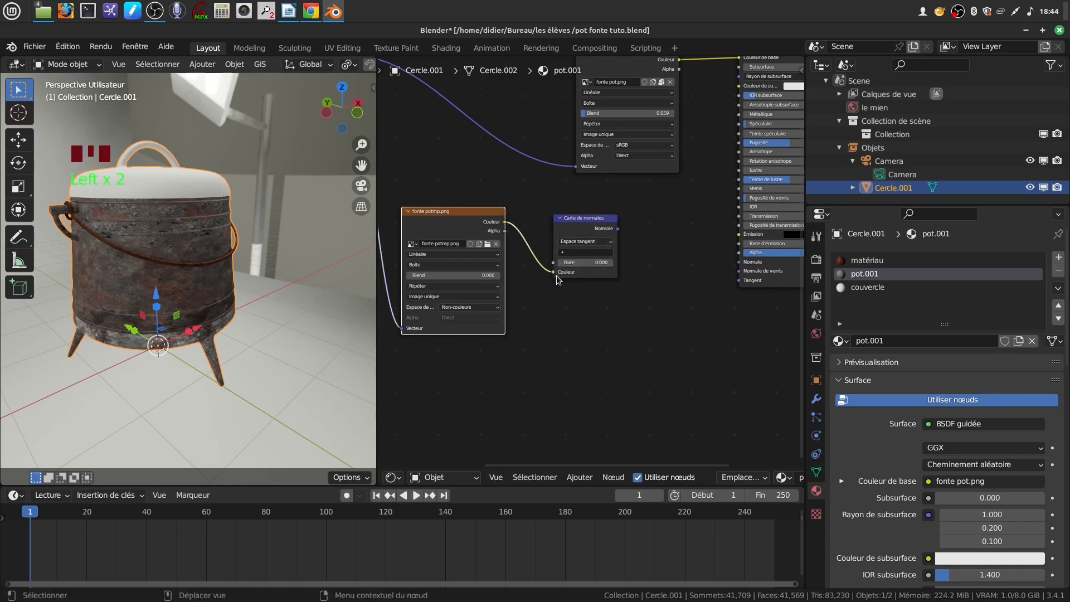
left_click_drag(618, 229, 740, 262)
Step: Set the Normal Map node's Force to 0.400, checking the surface relief on the pot body
scroll(212, 318, "up", 6)
middle_click_drag(209, 298, 253, 276, "alt")
scroll(209, 333, "up", 2)
middle_click_drag(209, 333, 243, 297, "alt")
scroll(592, 317, "up", 9)
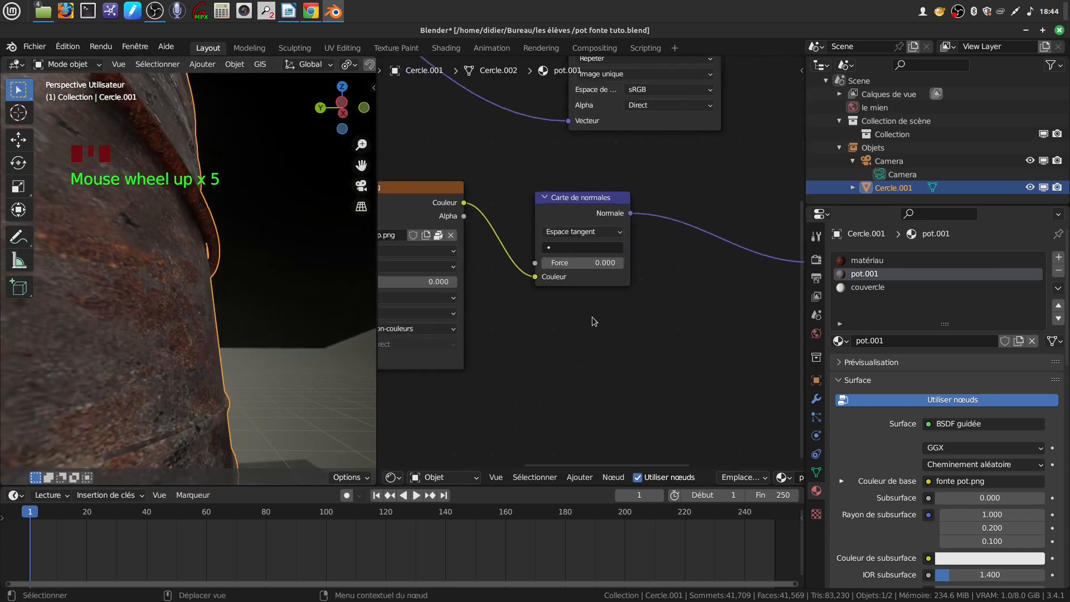
left_click(590, 267)
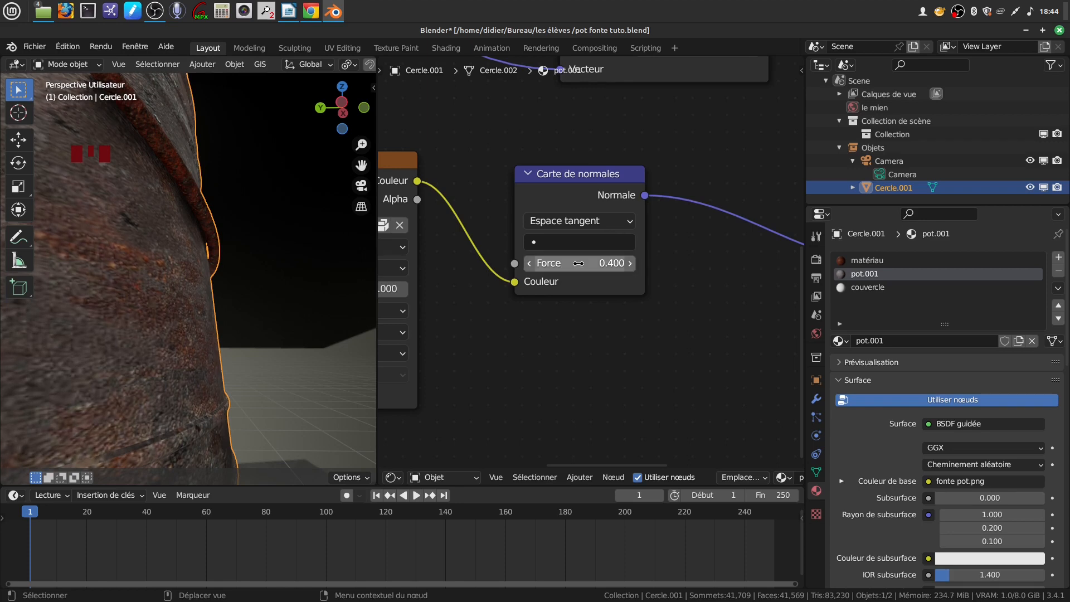
scroll(133, 357, "down", 5)
mouse_move(134, 357)
middle_mouse_down()
mouse_move(143, 360)
mouse_move(133, 350)
middle_mouse_up()
scroll(139, 357, "up", 3)
middle_click_drag(76, 311, 216, 303)
scroll(178, 292, "down", 3)
scroll(587, 377, "down", 16)
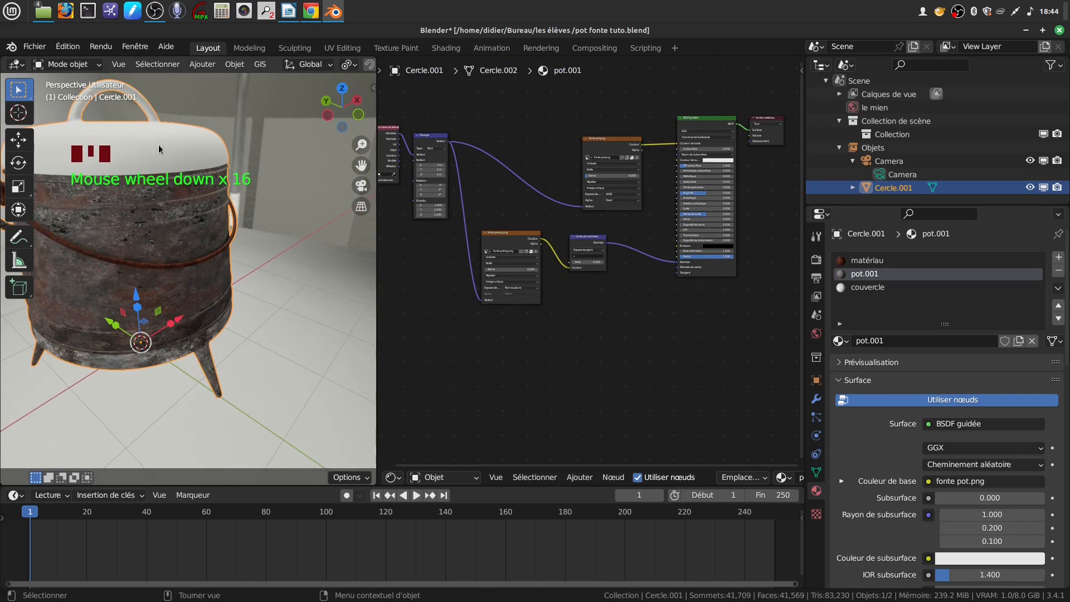
mouse_move(188, 284)
middle_mouse_down()
mouse_move(255, 249)
mouse_move(204, 290)
middle_mouse_up()
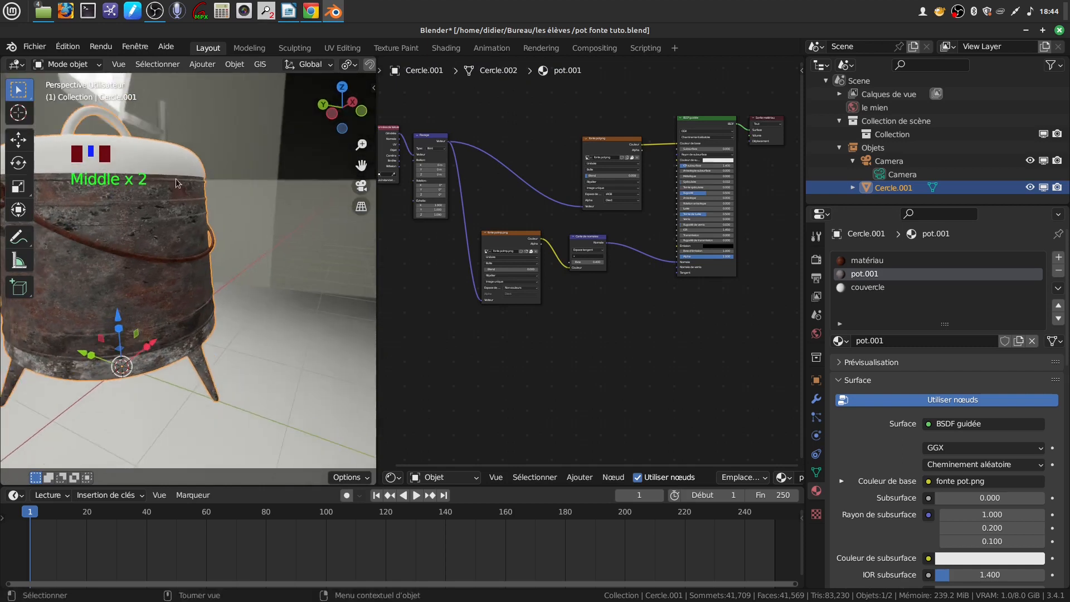
Step: Move the fonte pot.png node closer to the Mapping node to free space before the Principled BSDF
scroll(494, 368, "down", 3)
middle_click_drag(495, 367, 512, 444)
left_click_drag(616, 288, 552, 269)
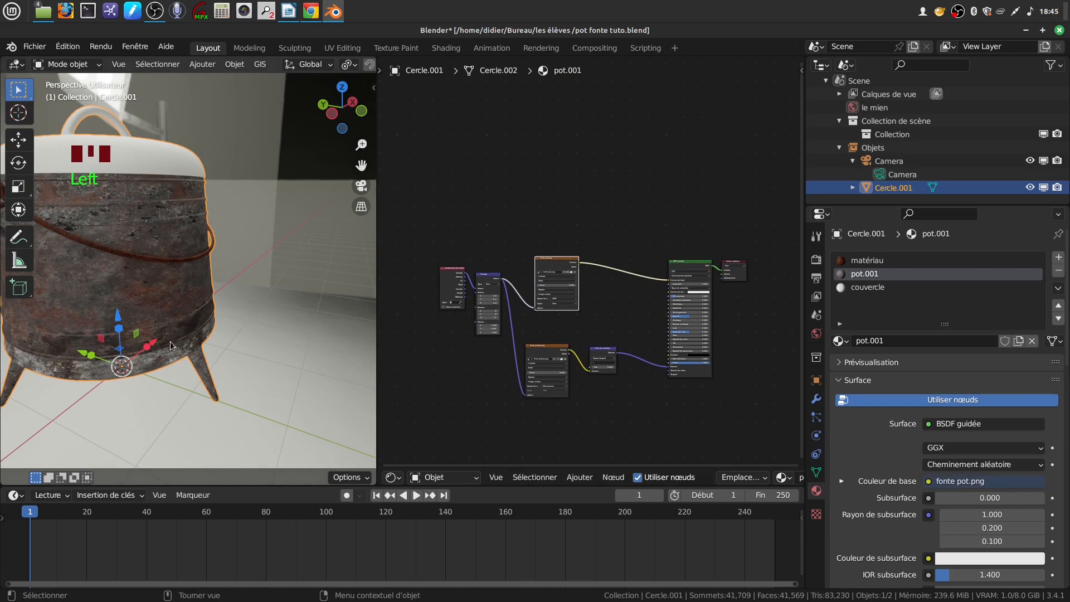
Step: Insert a Gamma node on the link between fonte pot.png and the Principled BSDF's base colour
scroll(170, 342, "up", 3)
middle_click_drag(182, 295, 233, 148)
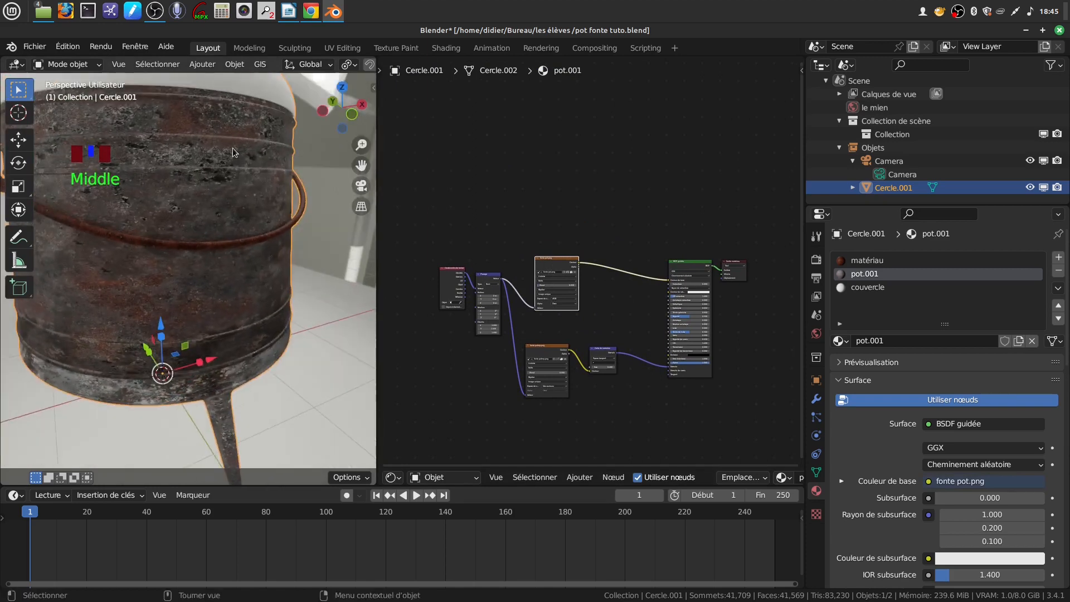
mouse_move(236, 284)
middle_mouse_down()
mouse_move(266, 264)
mouse_move(253, 287)
middle_mouse_up()
scroll(240, 306, "up", 2)
middle_click_drag(206, 236, 221, 198)
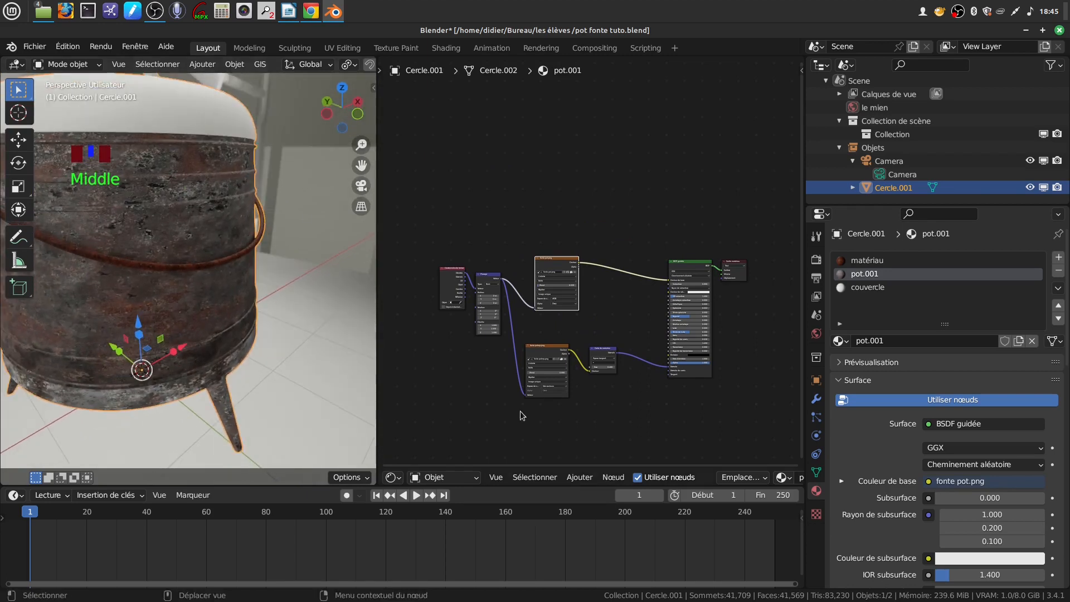
middle_click_drag(477, 391, 462, 352)
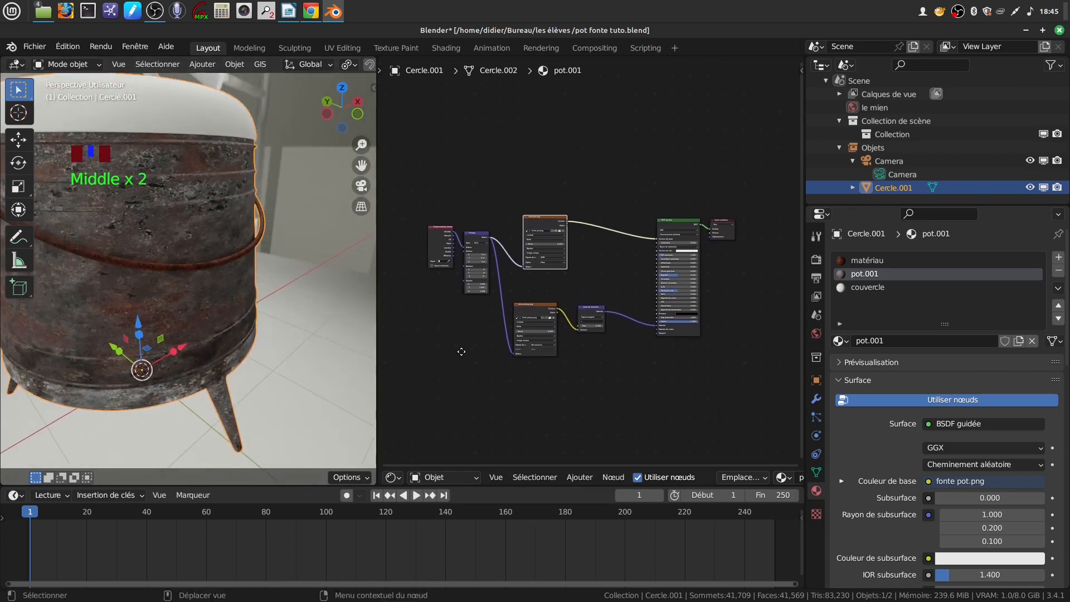
scroll(477, 388, "up", 1)
middle_click_drag(477, 388, 481, 372)
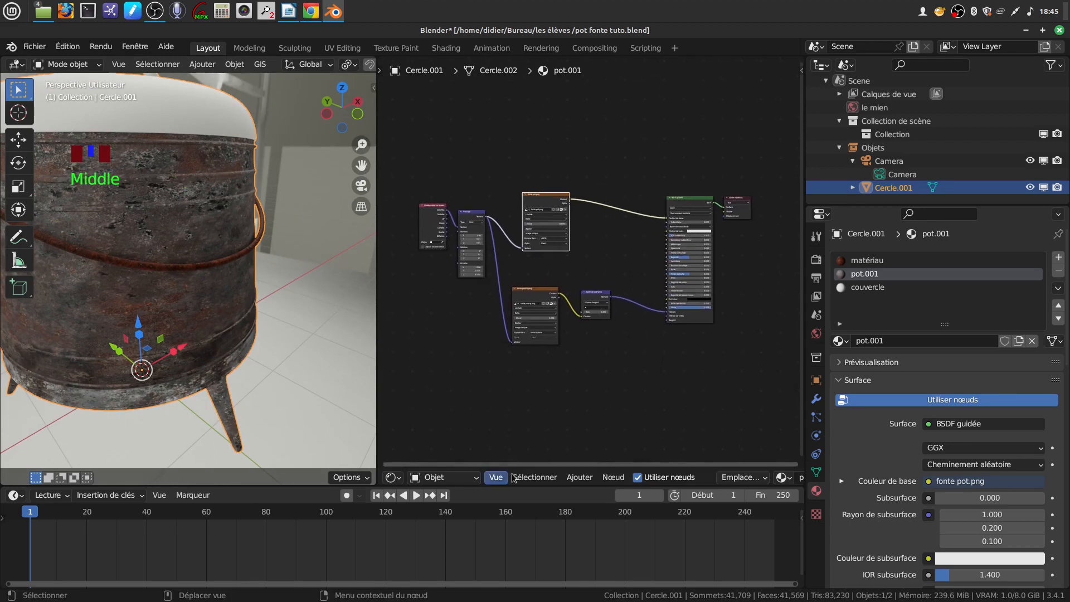
left_click(580, 477)
mouse_move(600, 413)
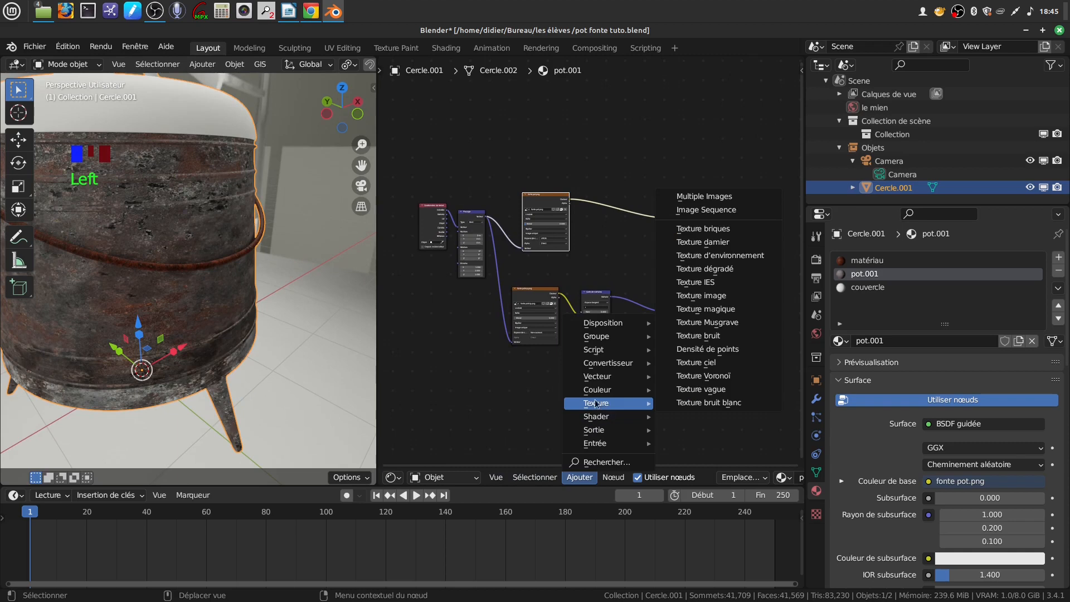
mouse_move(598, 390)
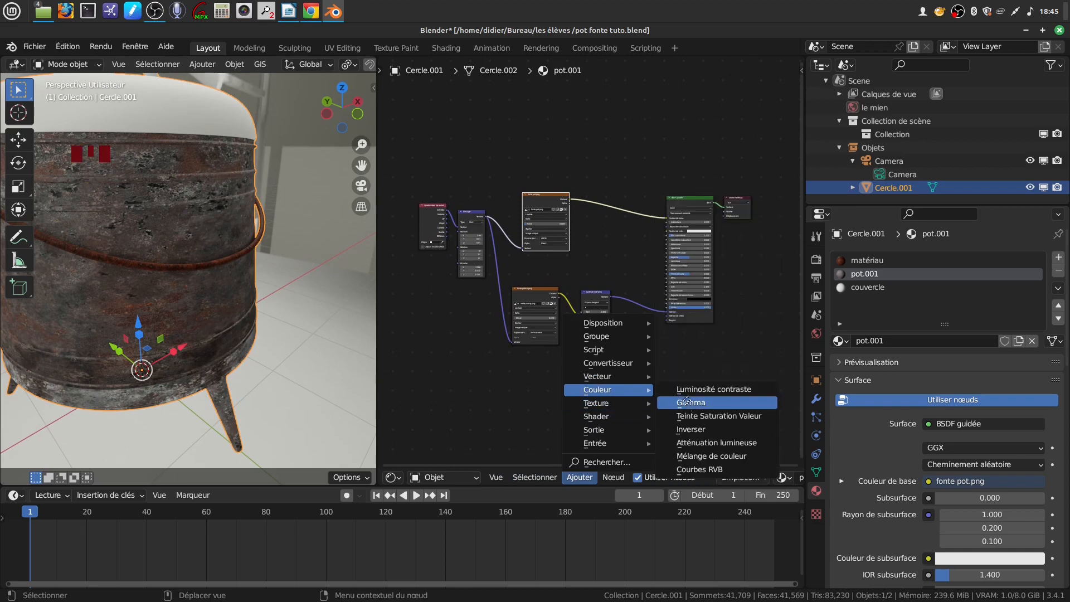
left_click(686, 401)
left_click(607, 215)
Step: Set the Gamma node's value to 1.400 to darken the cast-iron colour
scroll(607, 248, "up", 5)
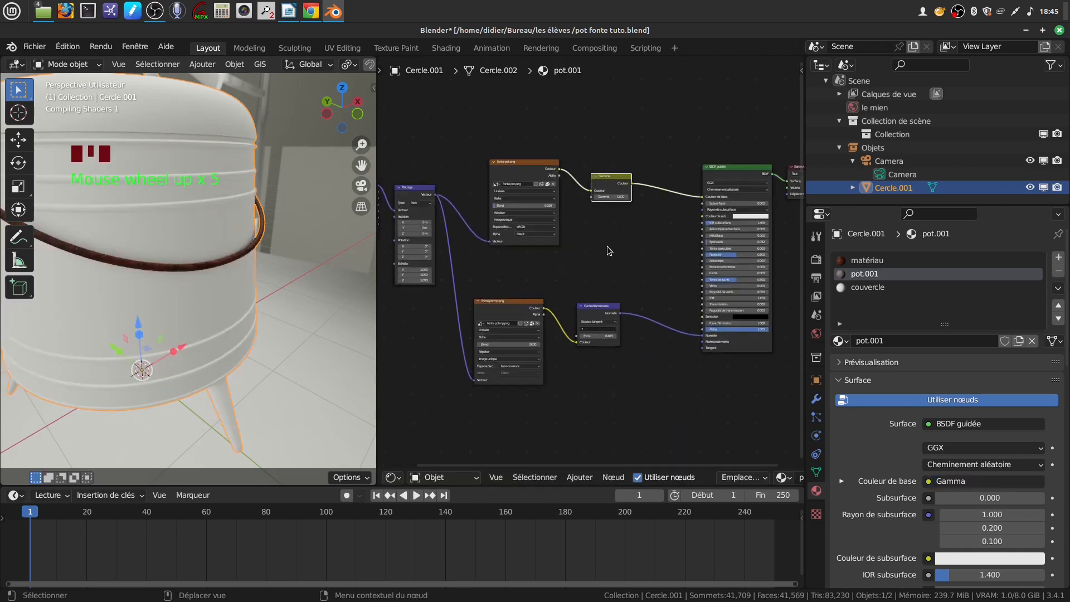
middle_click_drag(607, 246, 579, 321)
scroll(587, 323, "up", 5)
scroll(574, 363, "up", 5)
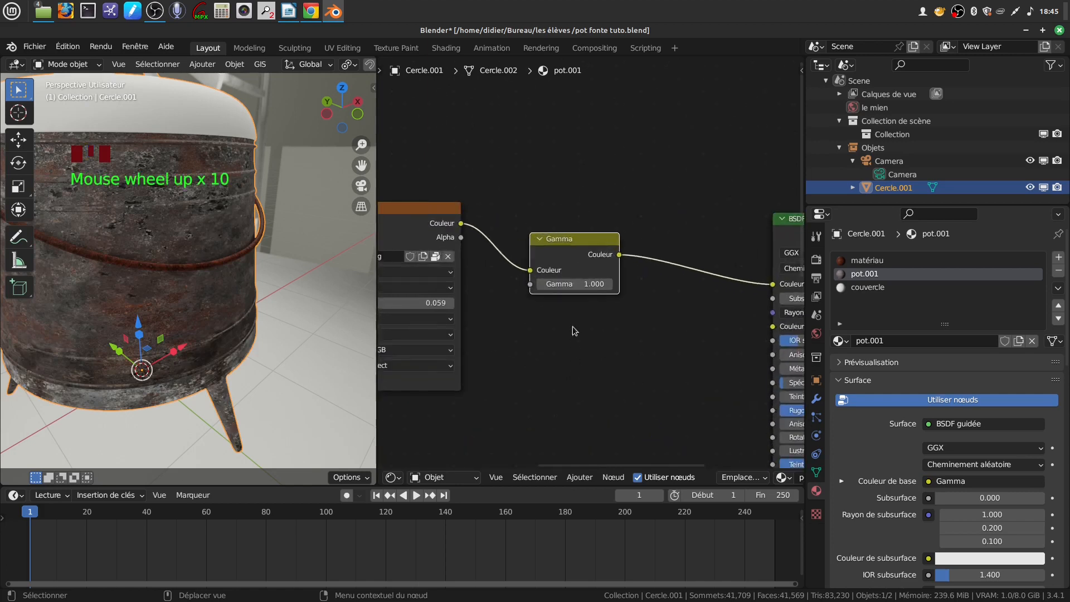
left_click_drag(574, 283, 599, 284)
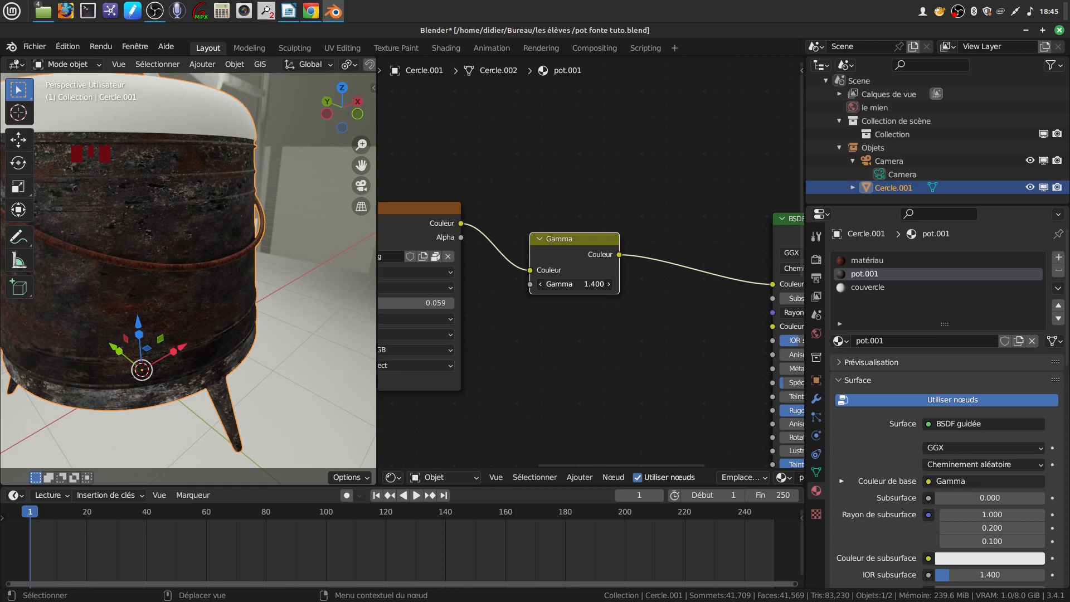
Step: Examine the darkened cast-iron material on the pot from several angles and distances
mouse_move(249, 322)
middle_mouse_down()
mouse_move(190, 272)
mouse_move(209, 252)
mouse_move(275, 276)
mouse_move(254, 326)
middle_mouse_up()
scroll(236, 326, "down", 2)
scroll(234, 274, "up", 3)
mouse_move(244, 279)
middle_mouse_down()
mouse_move(228, 240)
mouse_move(236, 284)
mouse_move(278, 263)
mouse_move(283, 283)
mouse_move(250, 286)
middle_mouse_up()
scroll(226, 258, "down", 2)
scroll(273, 295, "down", 4)
scroll(168, 353, "down", 3)
scroll(169, 350, "down", 3)
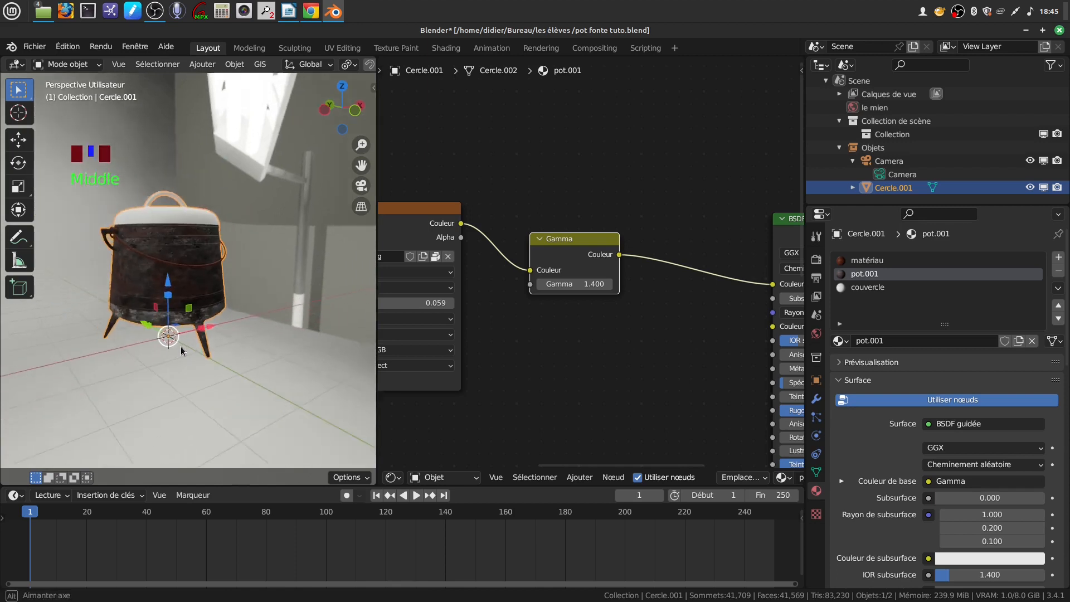
Step: Copy all the pot.001 nodes except the Principled BSDF and Material Output nodes
scroll(582, 374, "down", 9)
scroll(582, 364, "down", 4)
middle_click_drag(604, 388, 627, 367)
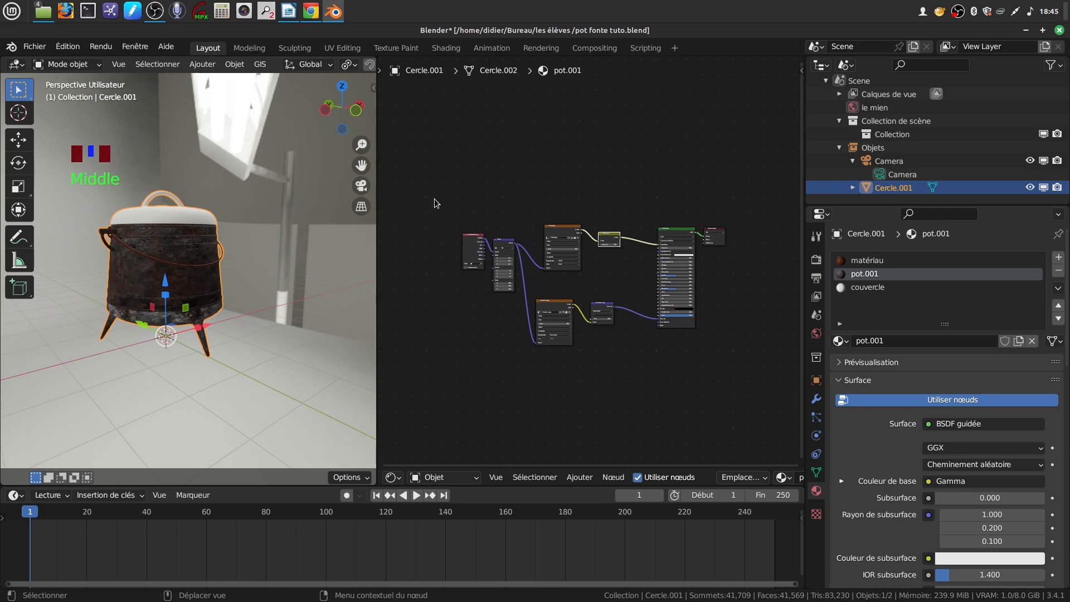
left_click_drag(418, 174, 633, 393)
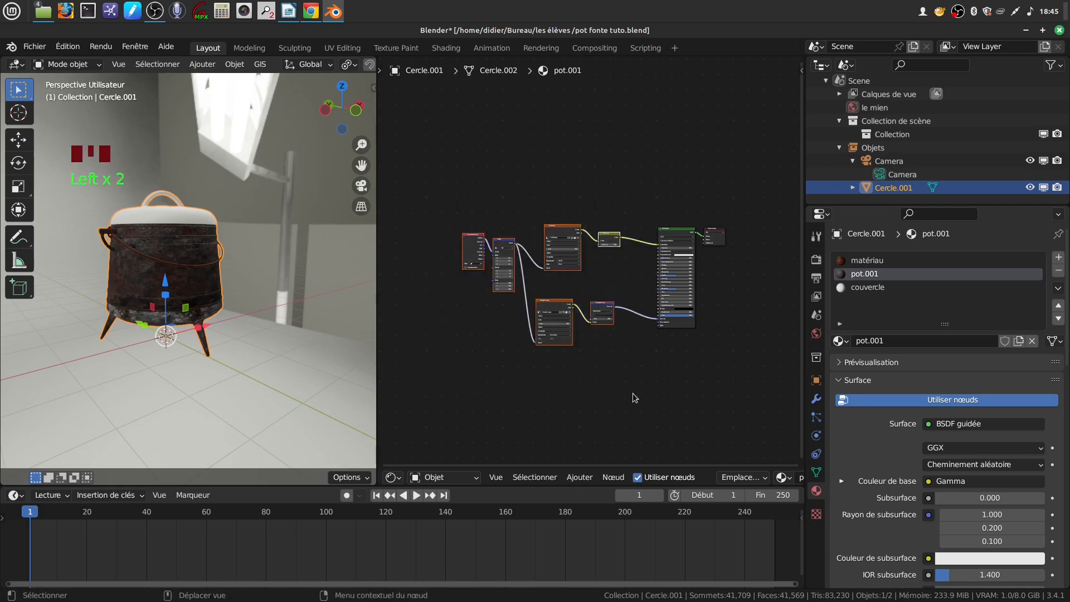
right_click(559, 233)
left_click(496, 275)
Step: Paste the copied texture nodes into the couvercle material
left_click(868, 286)
right_click(491, 245)
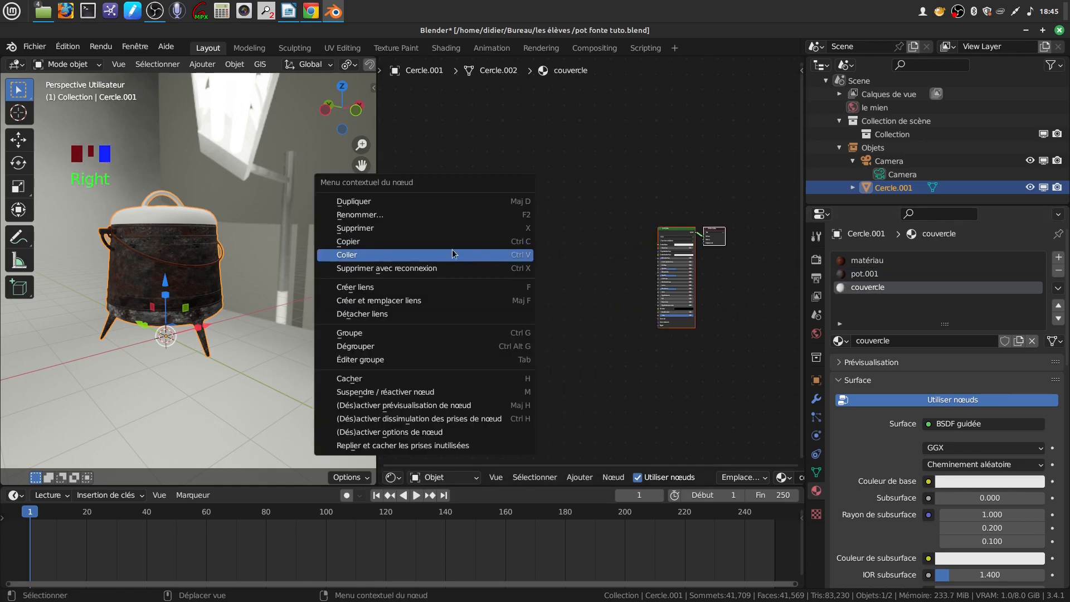
left_click(450, 255)
Step: In the couvercle material, link Gamma's Couleur output to the BSDF's base colour and the Normal Map's Normale output to its Normale input
scroll(644, 278, "up", 4)
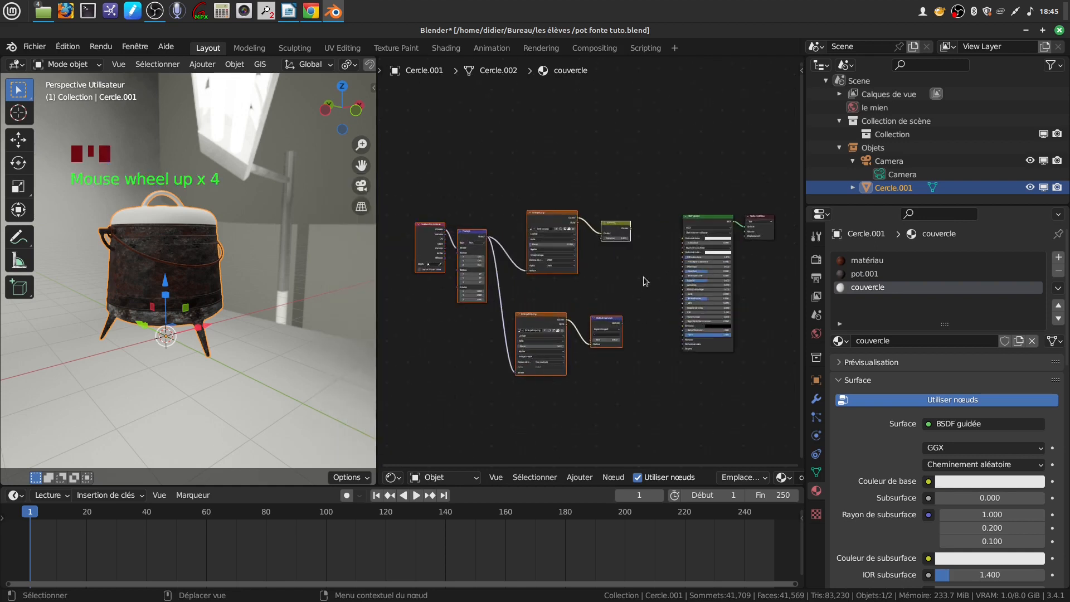
scroll(646, 282, "up", 5)
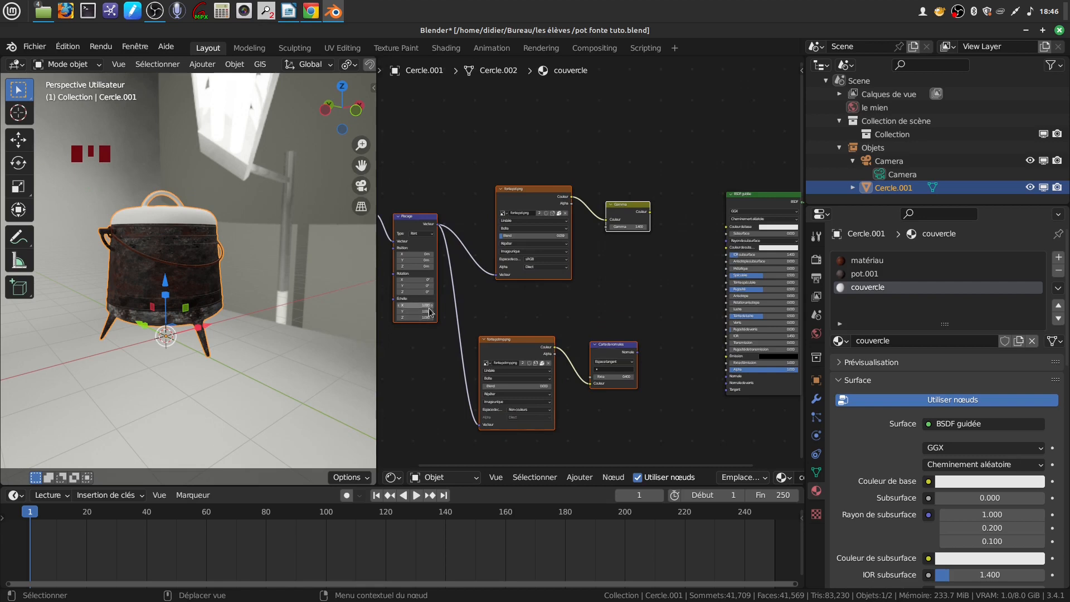
scroll(613, 283, "up", 3)
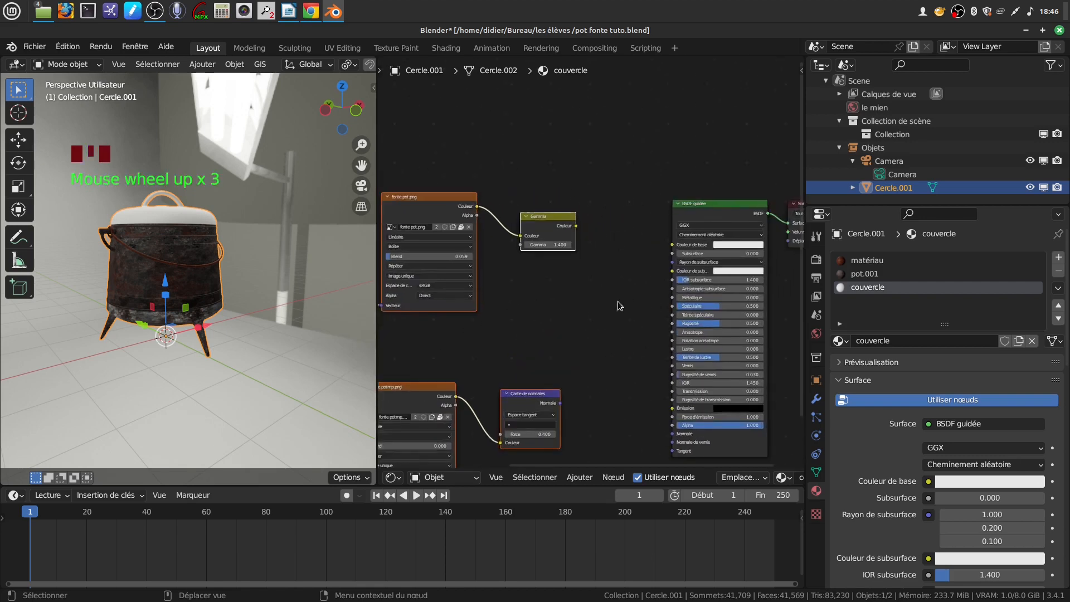
left_click(580, 233)
left_click_drag(576, 228, 657, 259)
middle_click_drag(574, 408, 607, 288)
left_click_drag(594, 284, 706, 315)
middle_click_drag(568, 372, 606, 377)
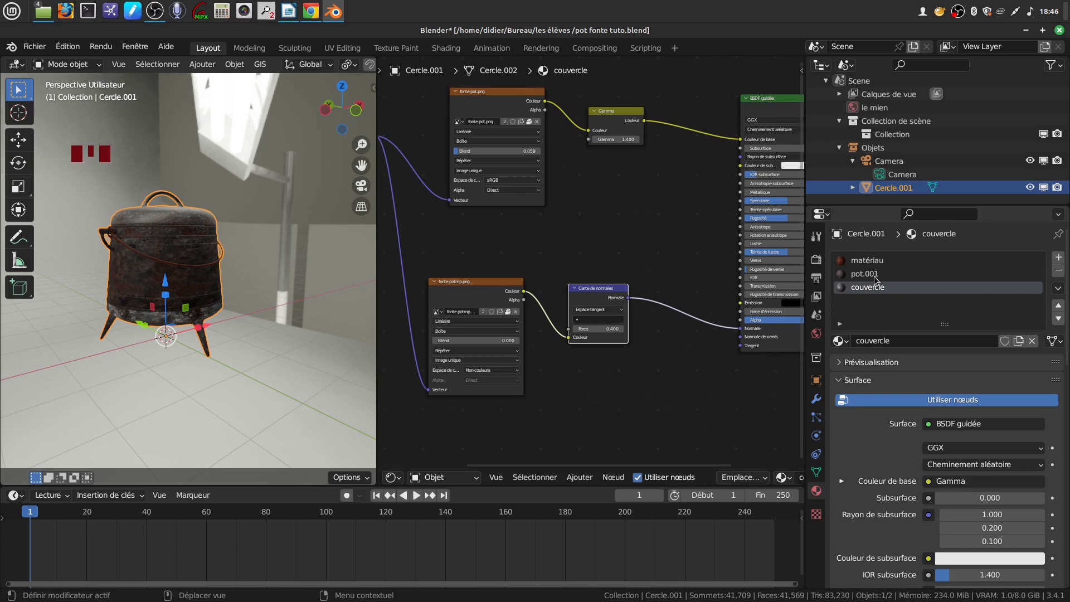
Step: Examine the cast-iron texture on the pot's lid up close
scroll(231, 281, "up", 4)
middle_click_drag(245, 296, 214, 220)
middle_click_drag(230, 182, 272, 254, "shift")
scroll(299, 292, "up", 1)
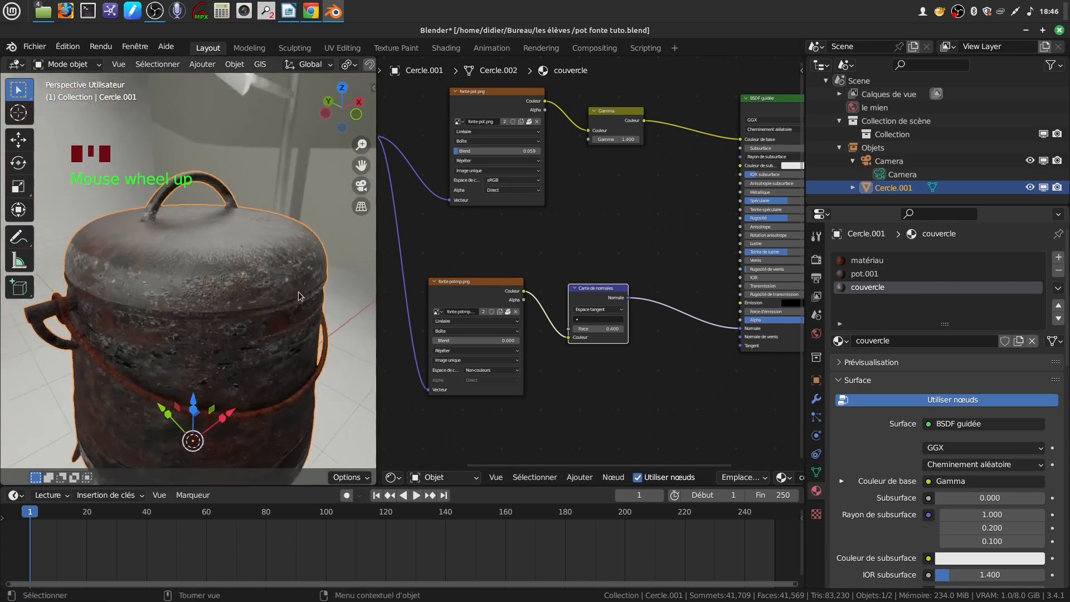
Step: Set the Z scale of the couvercle material's Mapping node to 0.790
middle_click_drag(290, 293, 310, 246)
scroll(304, 257, "down", 3)
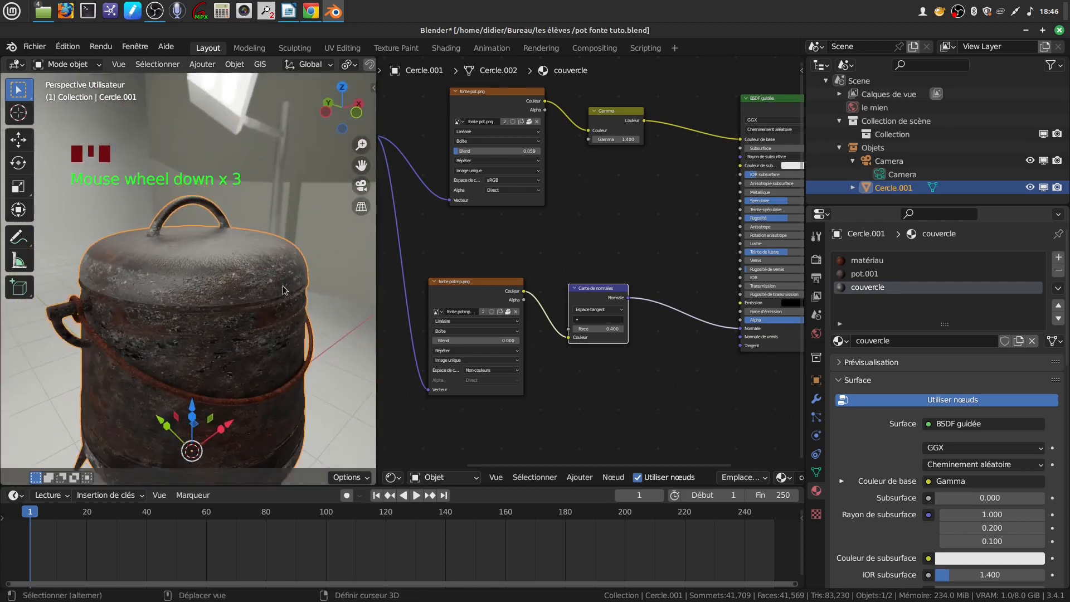
middle_click_drag(282, 285, 284, 270, "shift")
middle_click_drag(504, 234, 675, 243, "shift")
middle_click_drag(249, 352, 252, 310)
middle_click_drag(247, 394, 275, 262)
scroll(243, 313, "up", 3)
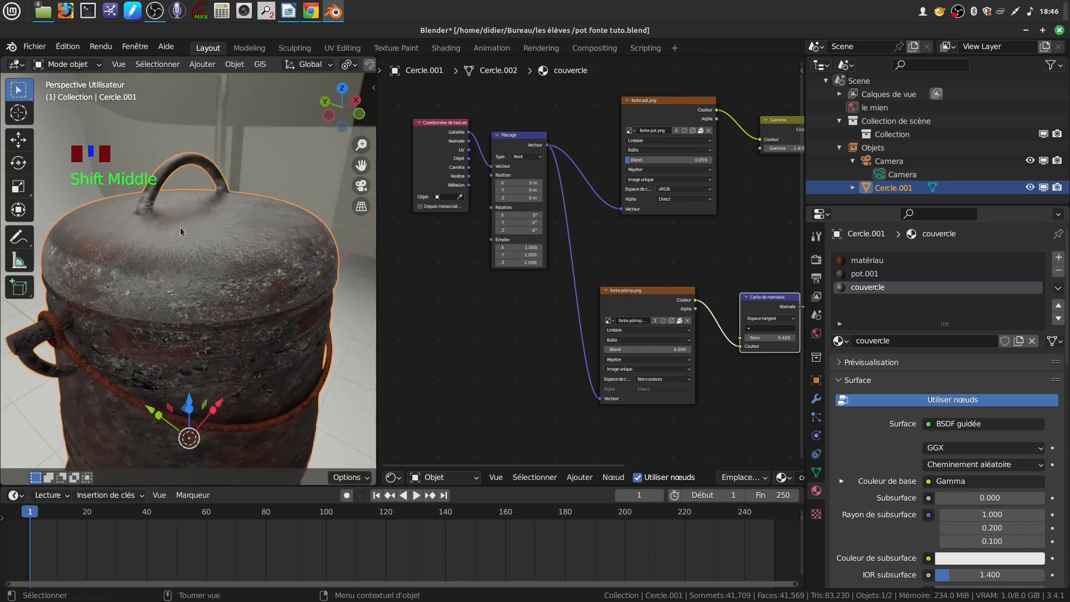
scroll(469, 292, "up", 3)
left_click(485, 262)
left_click_drag(485, 263, 465, 263)
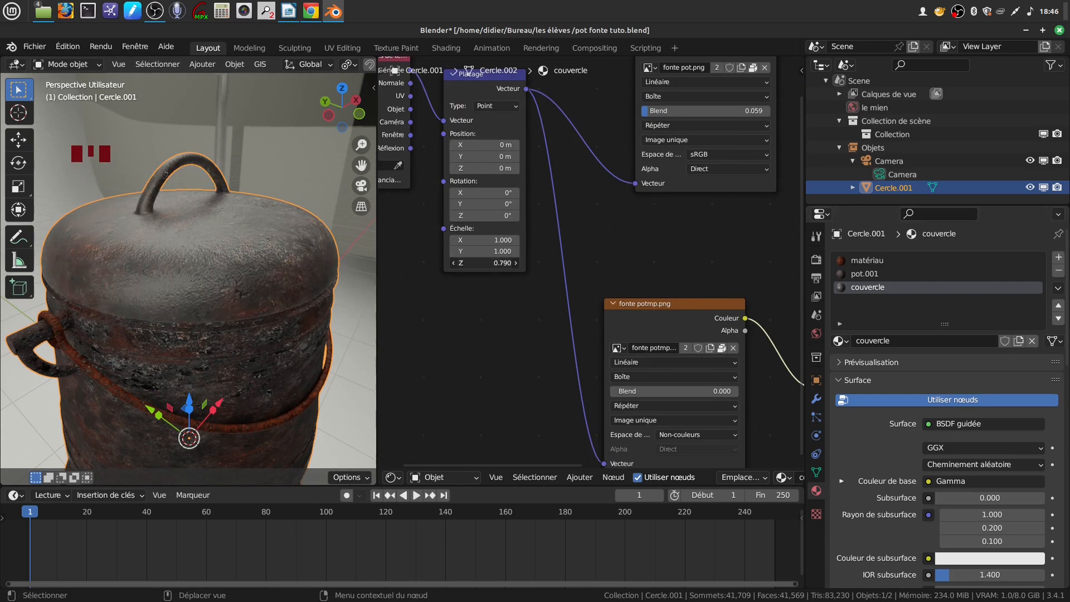
middle_click_drag(211, 240, 263, 306)
Step: Set the couvercle material's Gamma value to 1.2 and deselect the pot
scroll(210, 262, "down", 2)
middle_click_drag(592, 243, 719, 347)
scroll(513, 278, "up", 2)
scroll(539, 276, "down", 1)
scroll(567, 215, "up", 2)
left_click(555, 190)
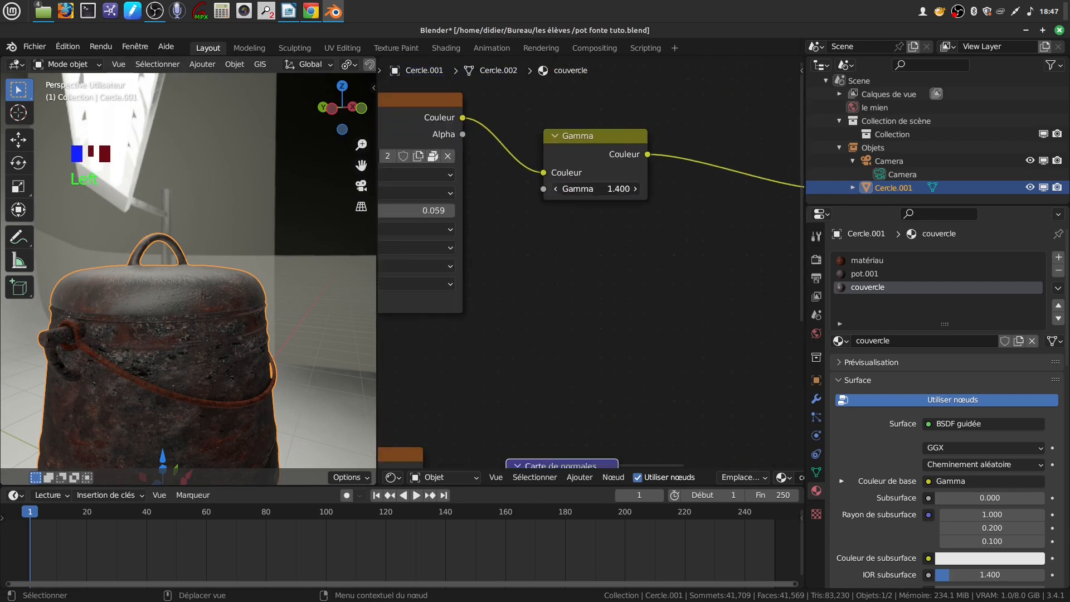
left_click(555, 191)
middle_click_drag(282, 298, 317, 301)
left_click(295, 312)
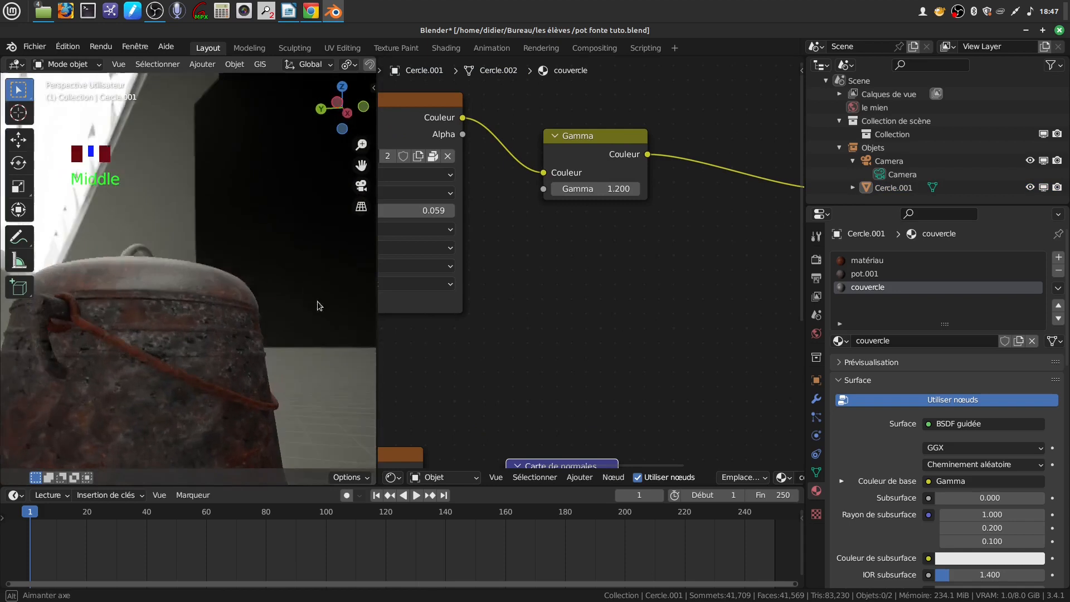
Step: Lower the specular value of the couvercle material's Principled BSDF to 0.054
scroll(317, 341, "down", 2)
middle_click_drag(316, 341, 240, 367)
scroll(610, 269, "down", 4)
middle_click_drag(610, 270, 523, 235)
left_click_drag(647, 249, 600, 249)
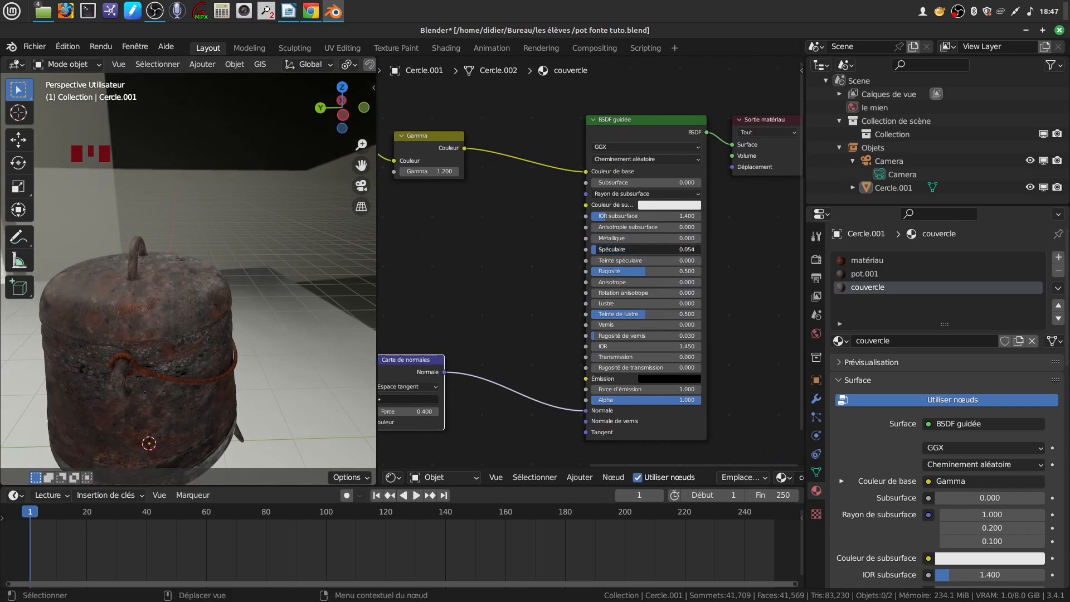
scroll(256, 327, "up", 4)
middle_click_drag(250, 316, 189, 292)
scroll(192, 325, "down", 5)
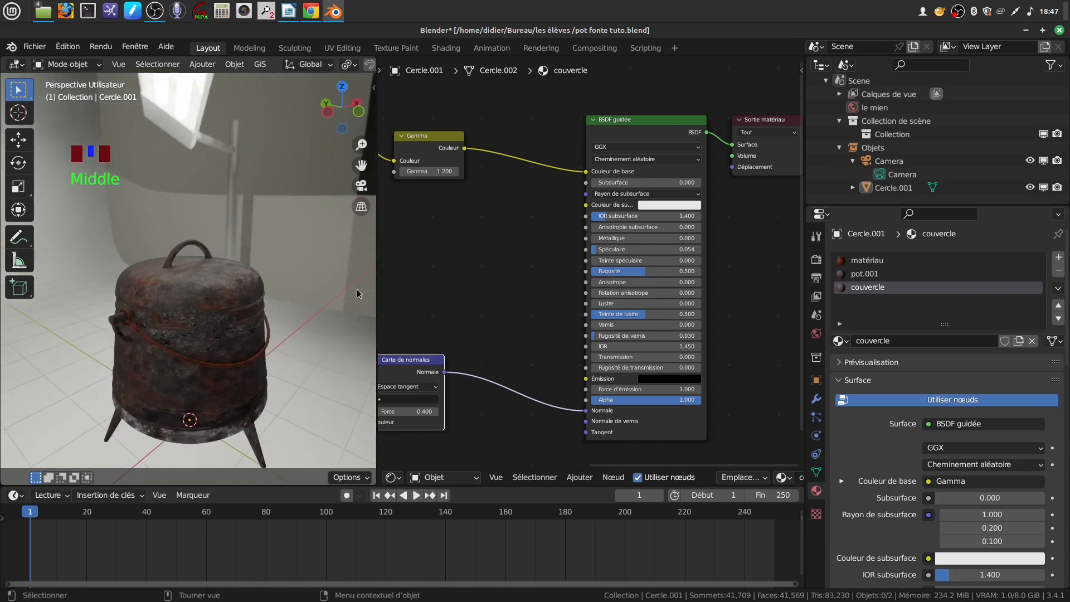
Step: Examine the whole textured pot in a temporarily widened 3D view, including the lower body and legs
left_click_drag(377, 291, 581, 291)
scroll(368, 301, "down", 2)
mouse_move(352, 251)
middle_mouse_down("shift")
mouse_move(377, 279)
mouse_move(364, 243)
middle_mouse_up("shift")
scroll(401, 321, "up", 2)
middle_click_drag(393, 306, 403, 266)
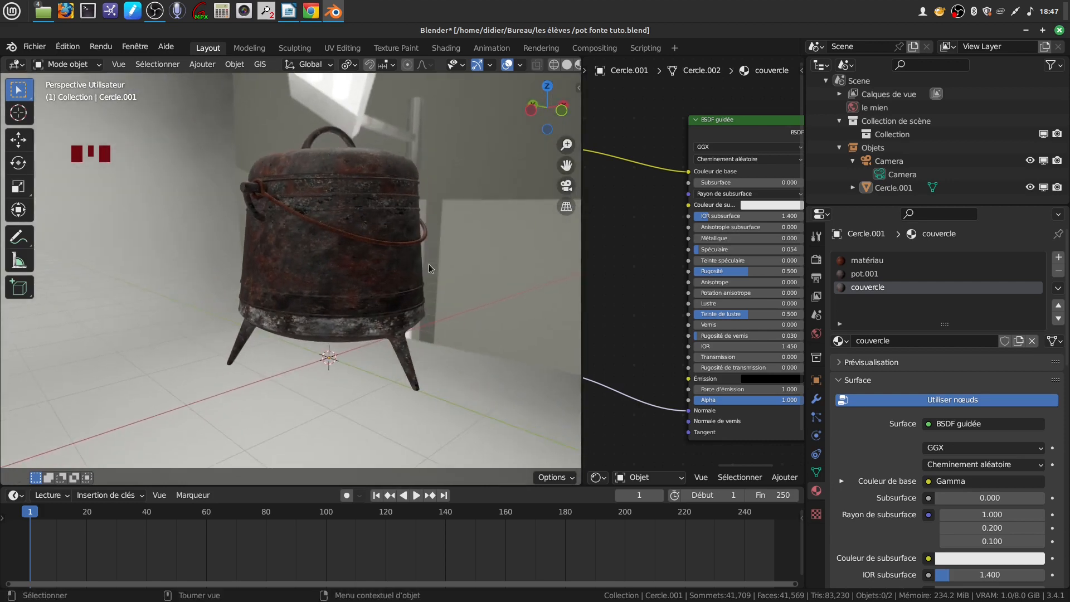
left_click_drag(580, 271, 377, 272)
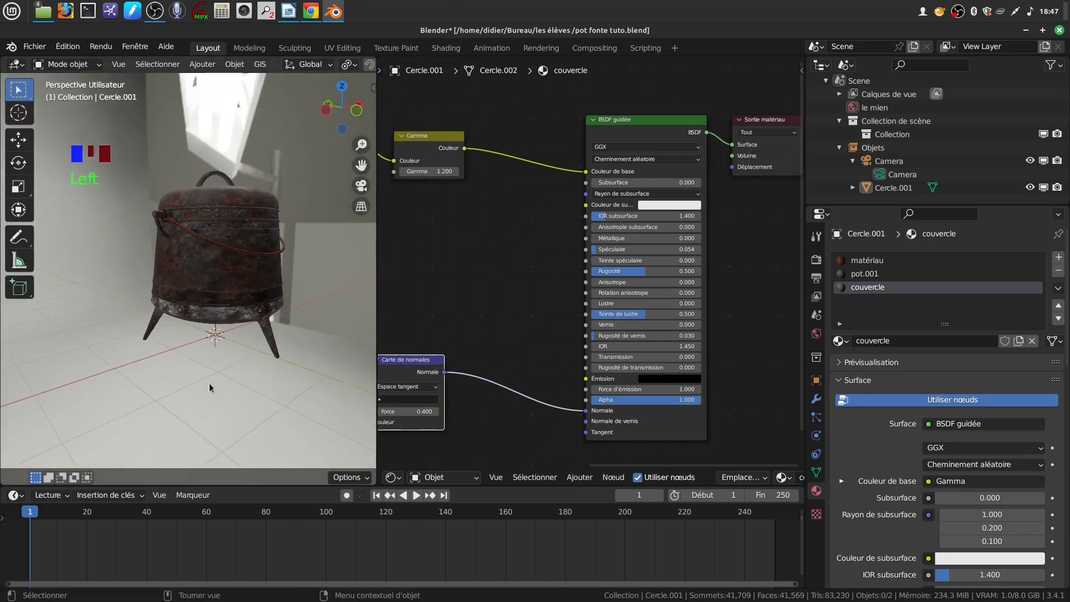
scroll(210, 382, "up", 5)
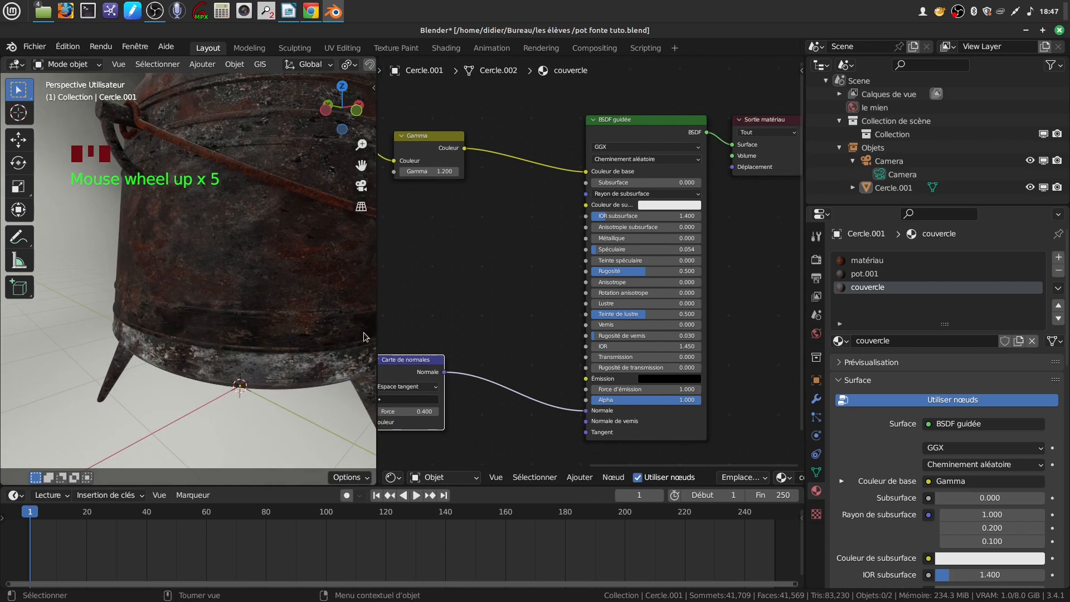
scroll(476, 296, "down", 3)
mouse_move(495, 287)
middle_mouse_down()
mouse_move(516, 282)
mouse_move(490, 280)
middle_mouse_up()
scroll(487, 280, "down", 2)
middle_click_drag(313, 270, 362, 276)
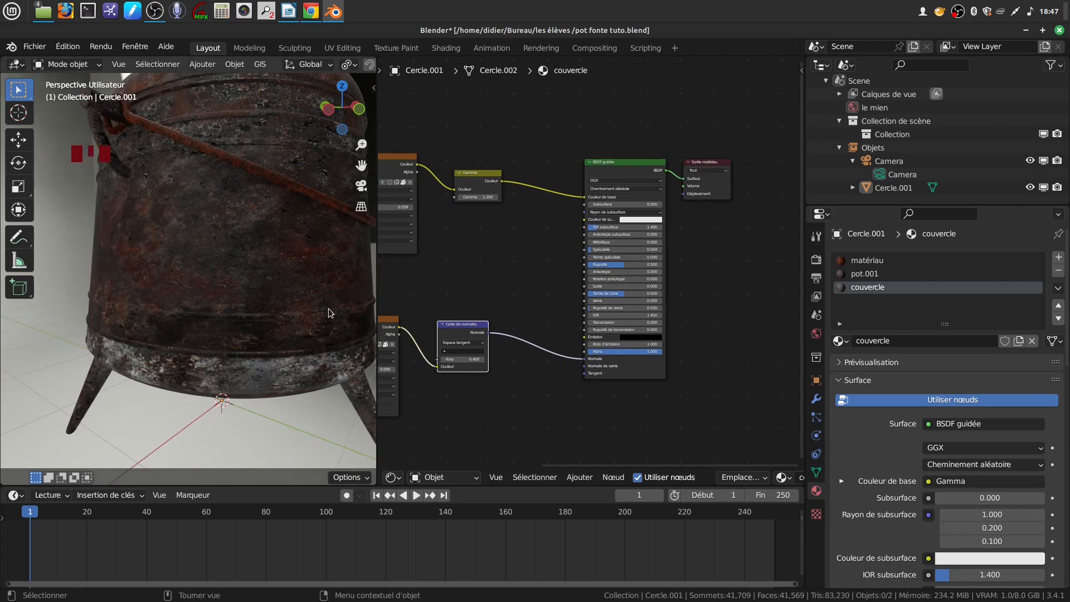
Step: Save the current Blender file
left_click(34, 47)
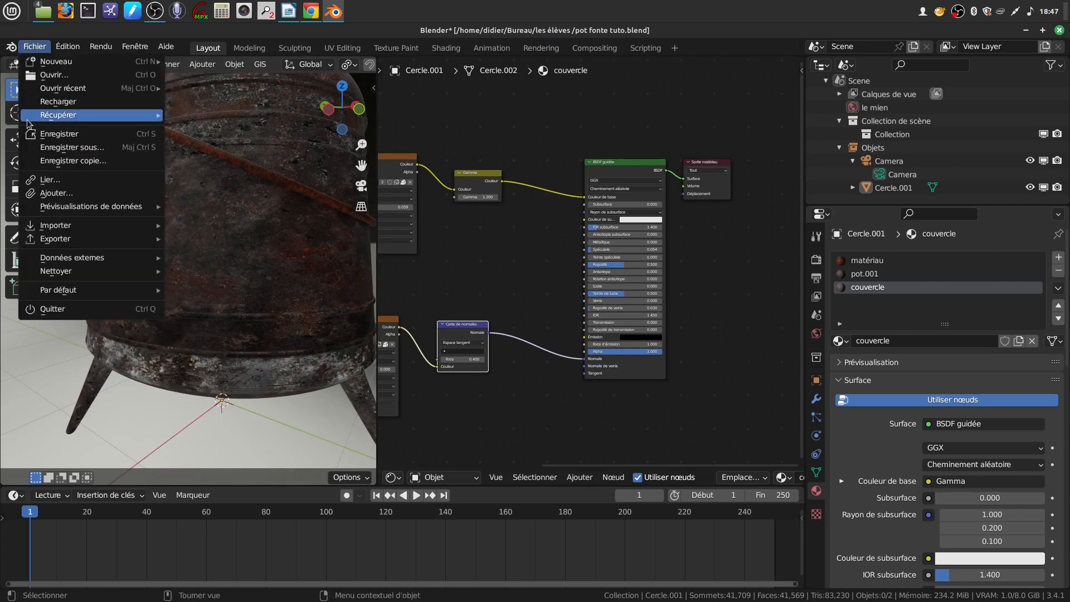
left_click(60, 134)
scroll(594, 400, "down", 2)
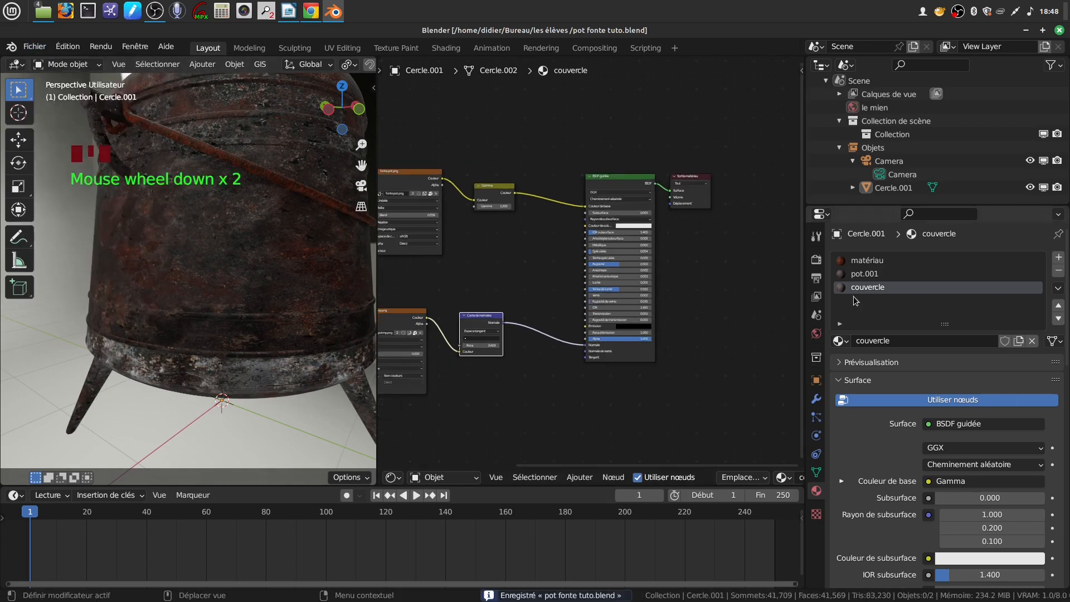
Step: Select the pot.001 material and enter 1 as its Mapping node's Z scale
left_click(864, 274)
middle_click_drag(460, 277, 644, 250)
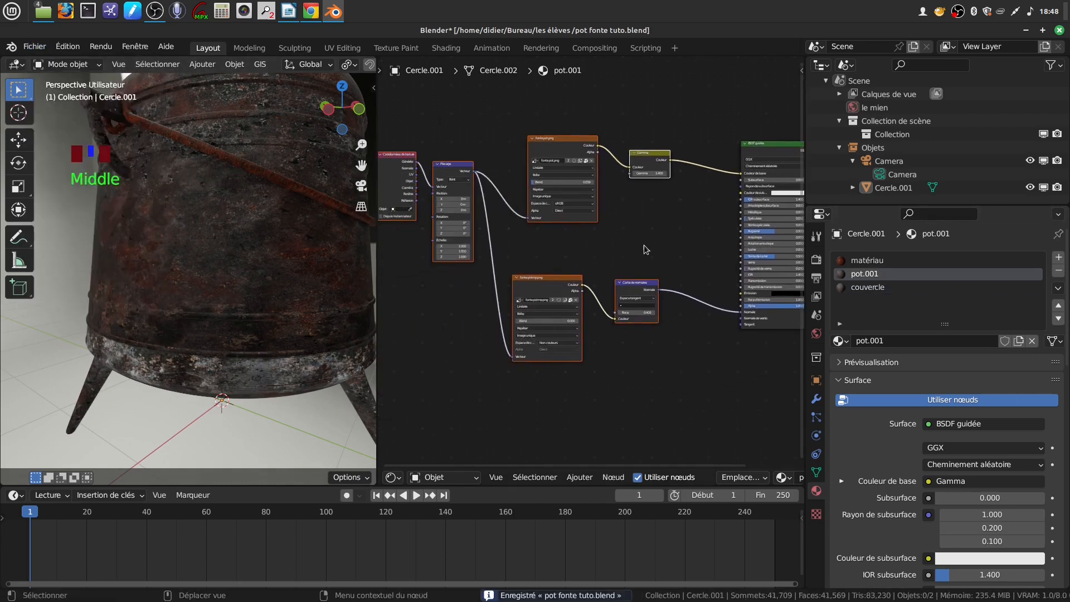
scroll(453, 367, "up", 1)
scroll(467, 328, "up", 1)
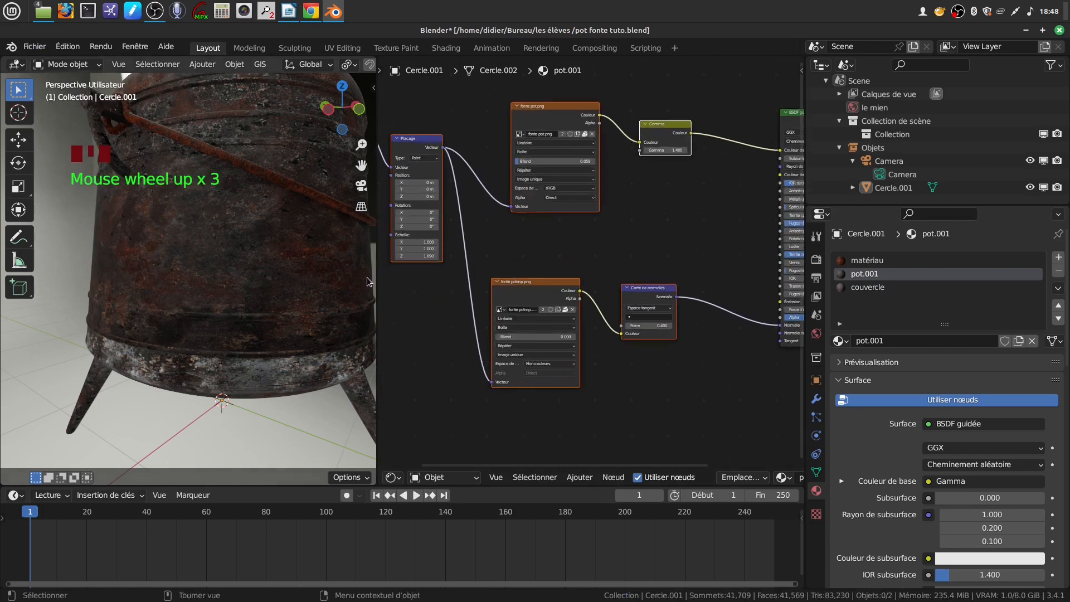
middle_click_drag(223, 278, 36, 283)
scroll(424, 312, "up", 6)
middle_click_drag(423, 312, 597, 385)
scroll(597, 385, "up", 5)
left_click(579, 351)
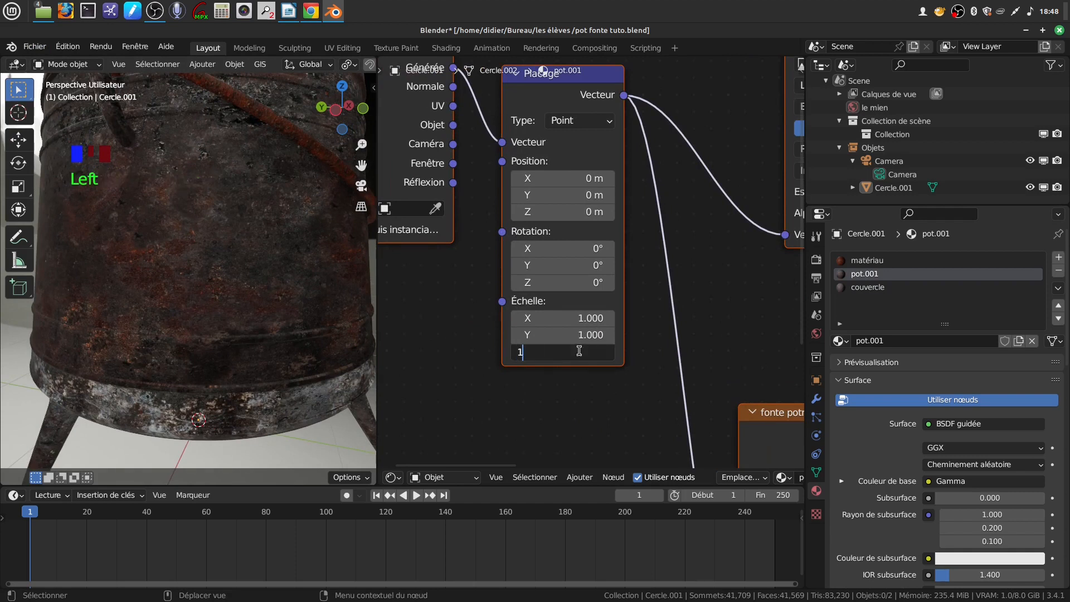
key("Return")
Step: Set the X and Y scale of pot.001's Mapping node to 0.7
middle_click_drag(286, 338, 301, 287)
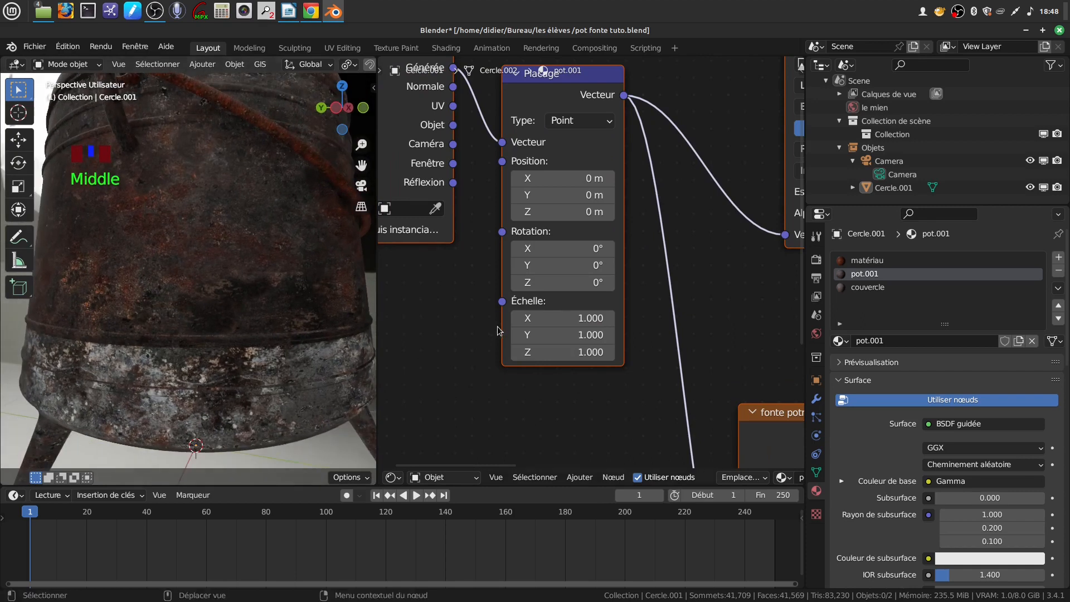
left_click(569, 318)
mouse_move(568, 318)
left_mouse_down()
mouse_move(549, 317)
mouse_move(583, 335)
mouse_move(566, 335)
left_mouse_up()
scroll(273, 320, "down", 3)
mouse_move(272, 320)
middle_mouse_down()
mouse_move(298, 337)
mouse_move(333, 292)
mouse_move(354, 290)
mouse_move(269, 320)
middle_mouse_up()
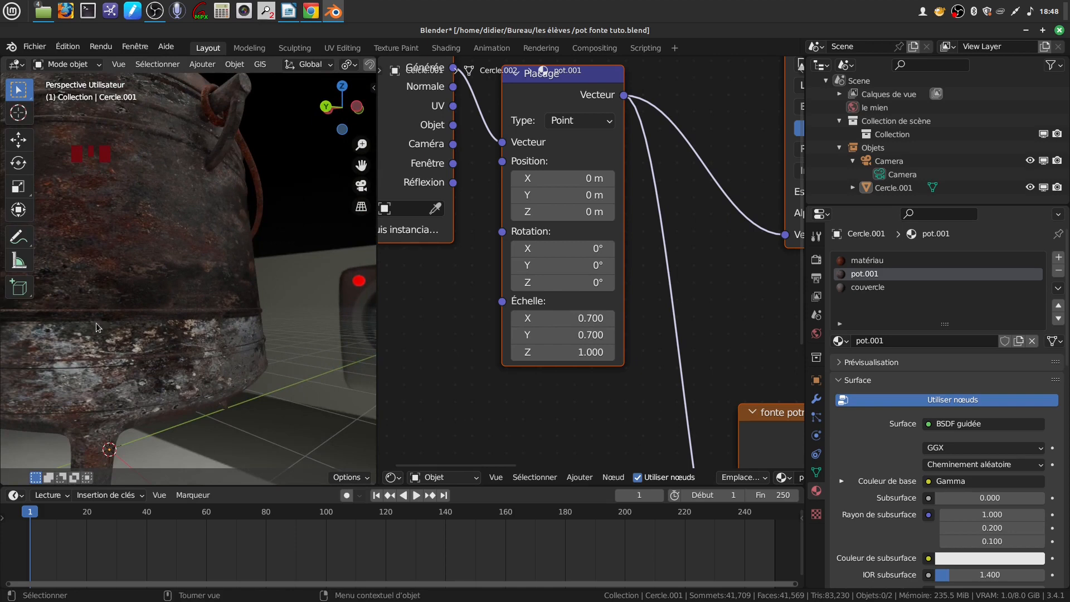
middle_click_drag(180, 319, 258, 347)
scroll(186, 320, "down", 3)
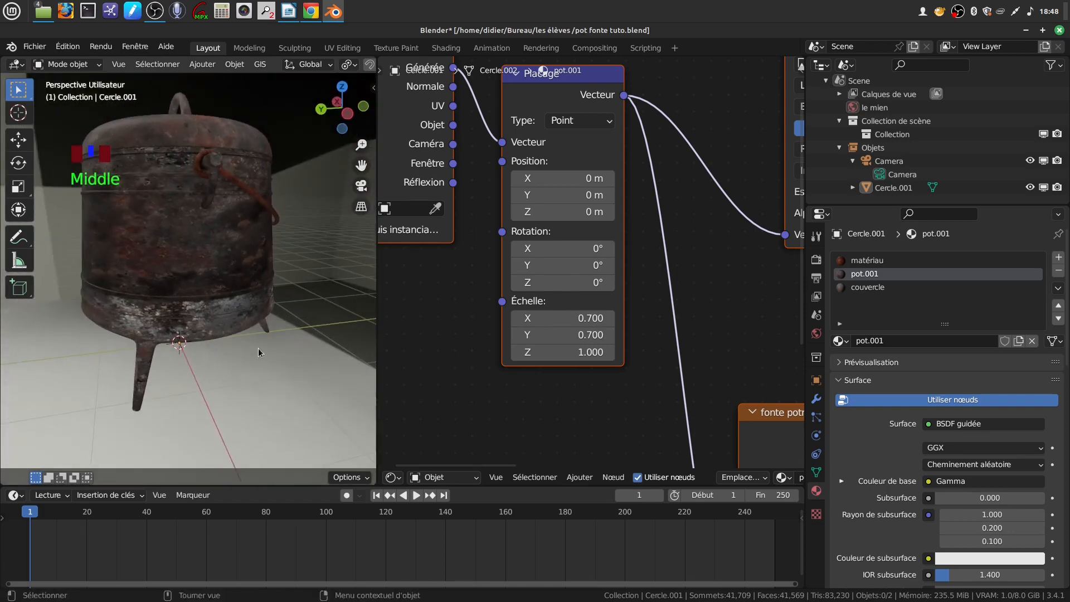
Step: Set the Z scale of pot.001's Mapping node to 1.2
scroll(589, 386, "up", 2)
mouse_move(592, 369)
left_mouse_down()
mouse_move(576, 369)
mouse_move(603, 369)
left_mouse_up()
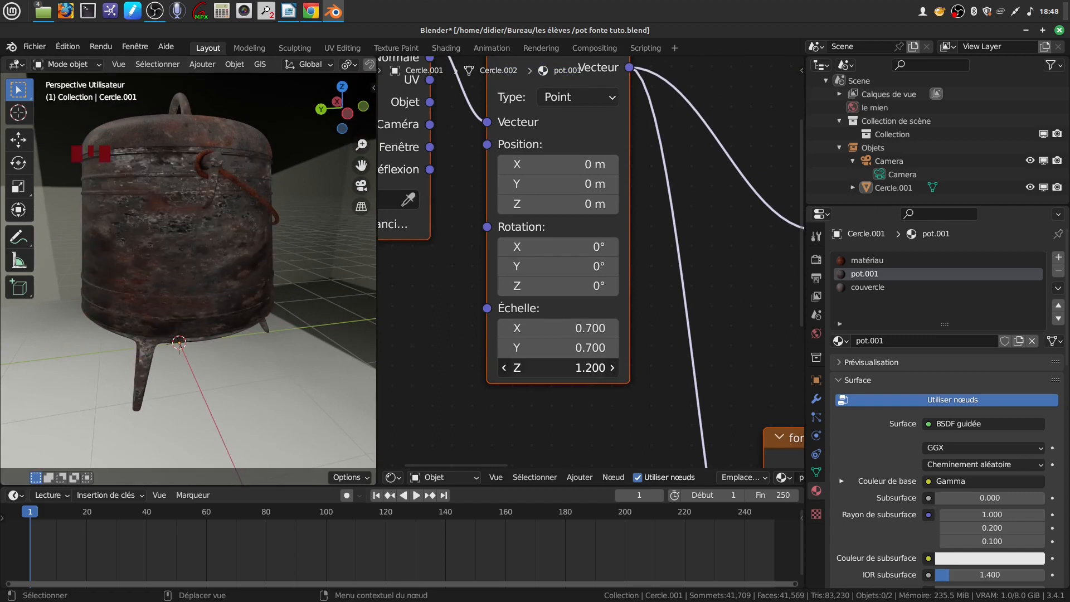
middle_click_drag(243, 273, 226, 298)
scroll(261, 287, "up", 2)
scroll(209, 315, "down", 2)
scroll(225, 299, "up", 1)
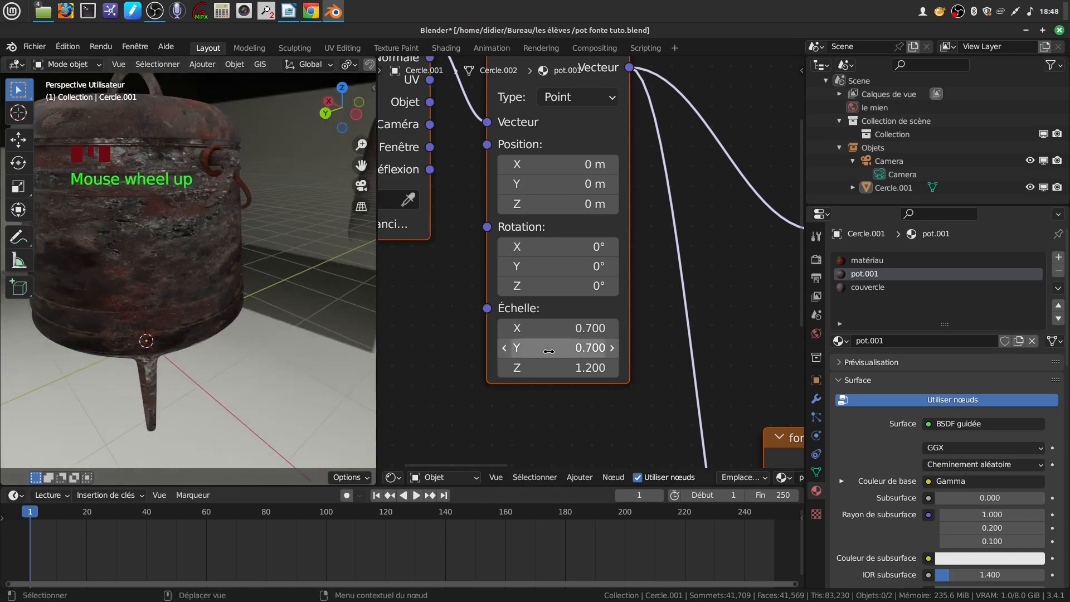
Step: Set the X and Y scale of pot.001's Mapping node to 1
left_click(561, 328)
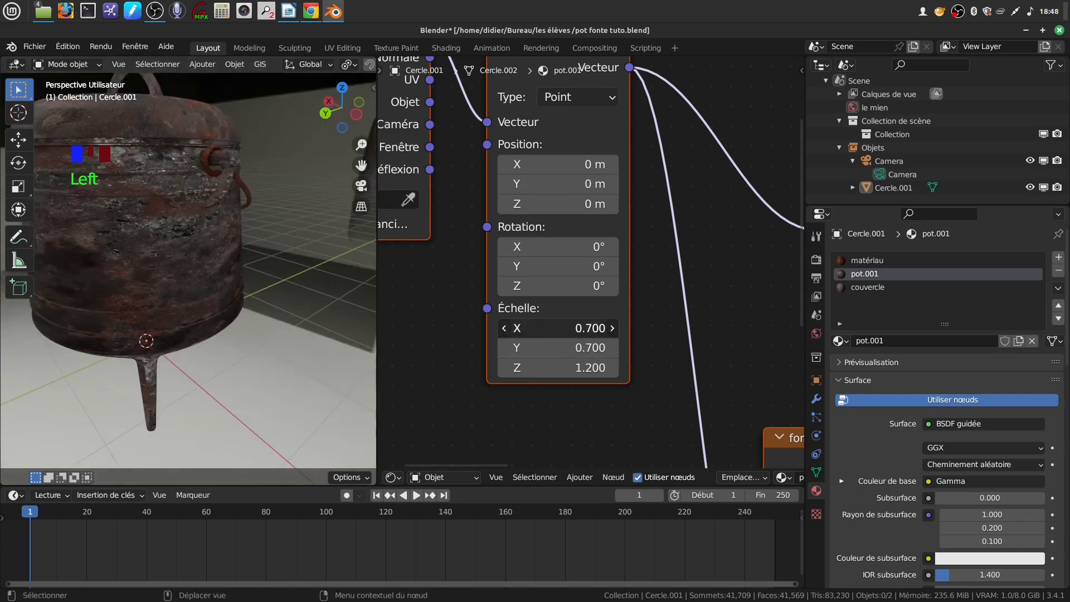
left_click_drag(561, 328, 577, 348)
left_click(561, 347)
middle_click_drag(179, 296, 266, 345)
scroll(119, 311, "up", 3)
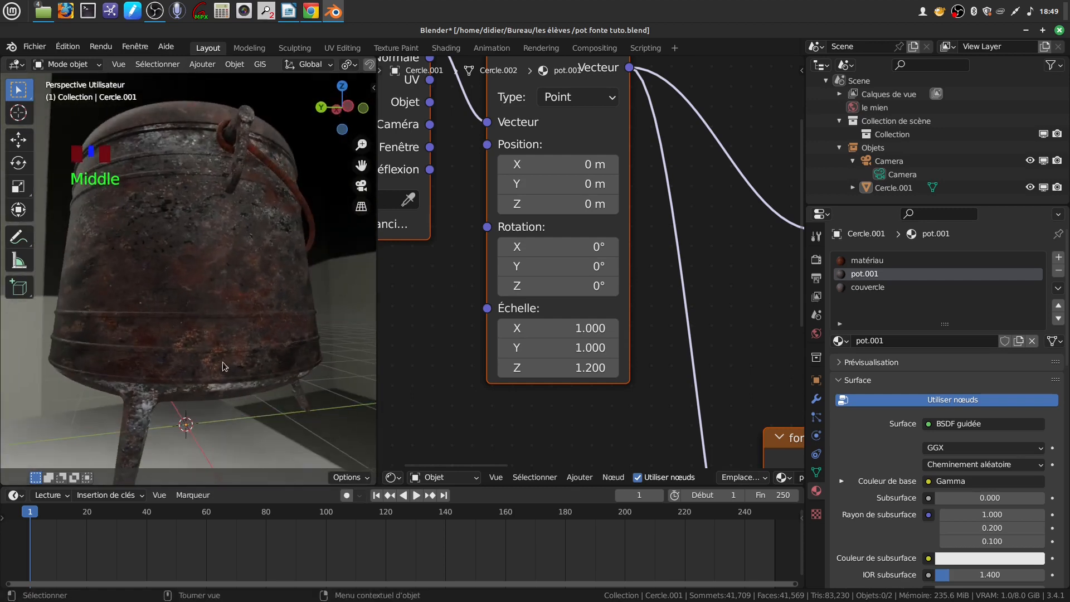
Step: Try rotating the pot body's texture about Z in the Mapping node
middle_click_drag(218, 356, 206, 299, "shift")
scroll(223, 336, "up", 2)
middle_click_drag(223, 336, 248, 337, "shift")
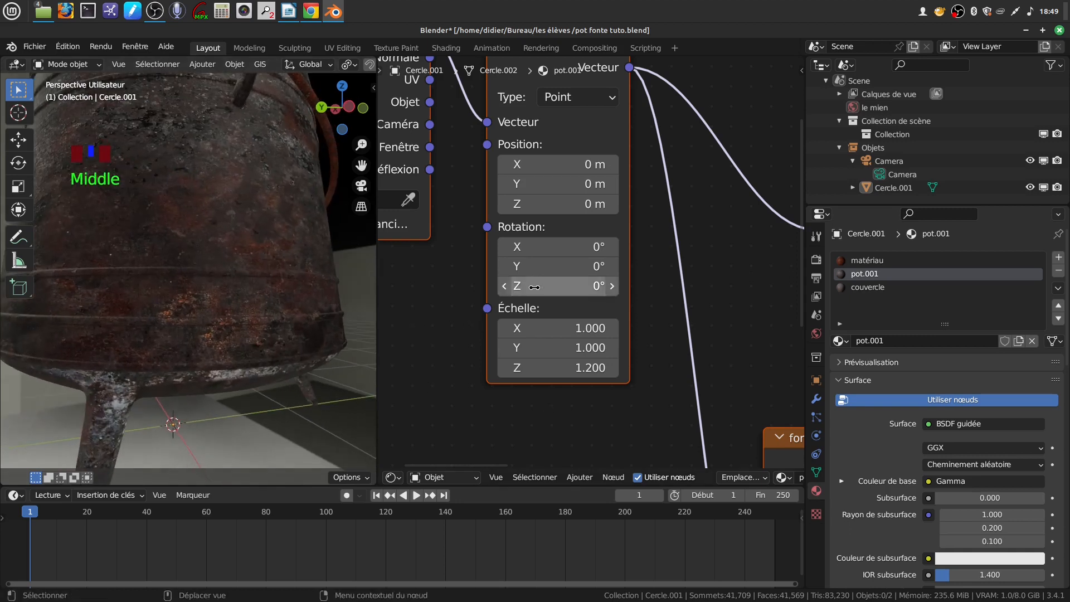
left_click_drag(543, 289, 542, 290)
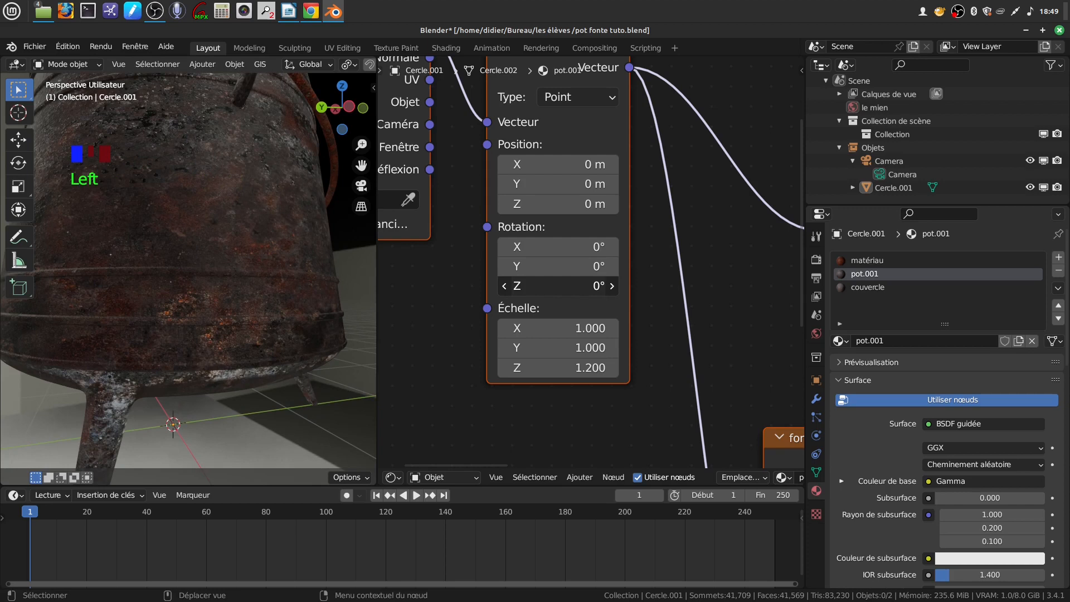
mouse_move(542, 289)
left_mouse_down()
mouse_move(554, 289)
mouse_move(542, 289)
left_mouse_up()
scroll(156, 292, "down", 2)
middle_click_drag(157, 292, 152, 341)
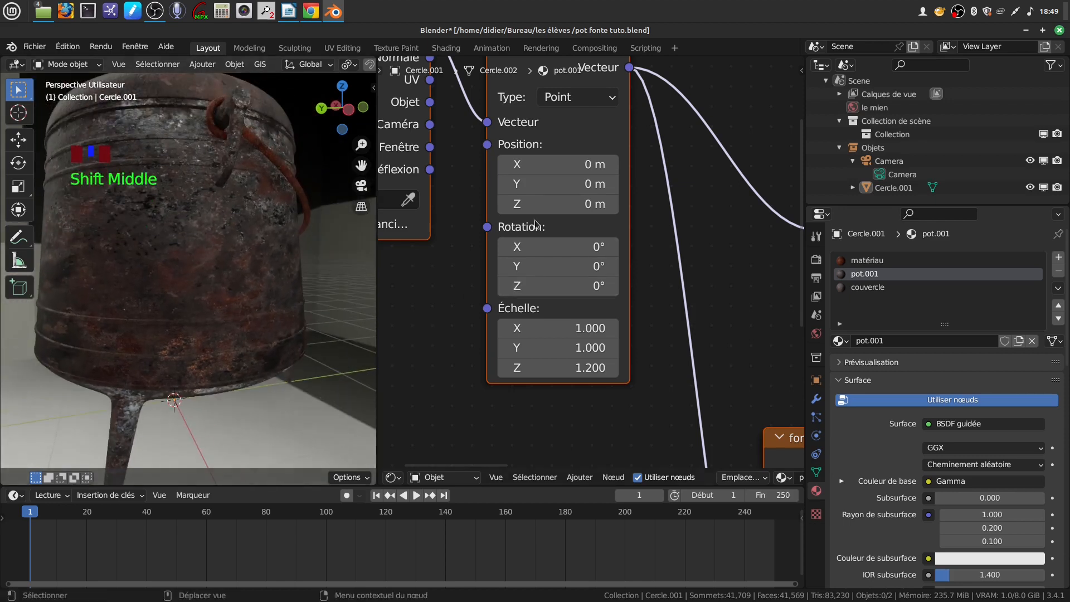
Step: Shift the pot body's texture vertically by setting the Mapping node's Z position to 0.08 m
mouse_move(552, 205)
left_mouse_down()
mouse_move(566, 206)
mouse_move(543, 205)
left_mouse_up()
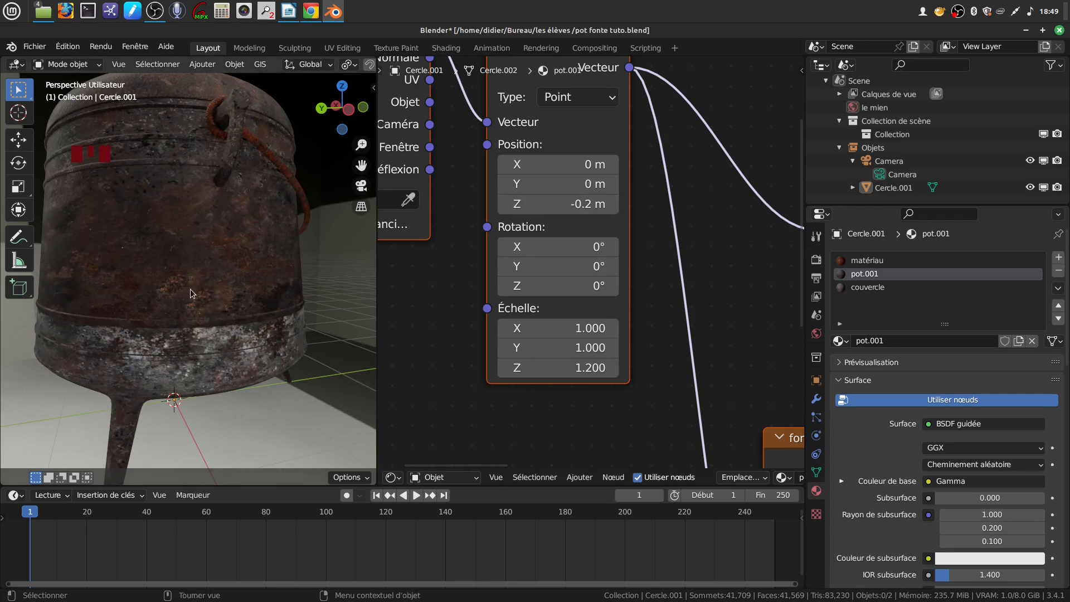
scroll(246, 311, "down", 2)
middle_click_drag(245, 311, 254, 295)
left_click_drag(556, 208, 568, 208)
Step: Examine the repositioned texture around the whole pot from several sides
middle_click_drag(312, 265, 282, 349)
scroll(192, 330, "down", 3)
middle_click_drag(192, 330, 262, 304, "shift")
scroll(145, 334, "up", 3)
middle_click_drag(146, 334, 272, 332)
scroll(256, 327, "down", 3)
scroll(260, 249, "up", 2)
middle_click_drag(260, 249, 319, 276)
middle_click_drag(299, 336, 239, 311)
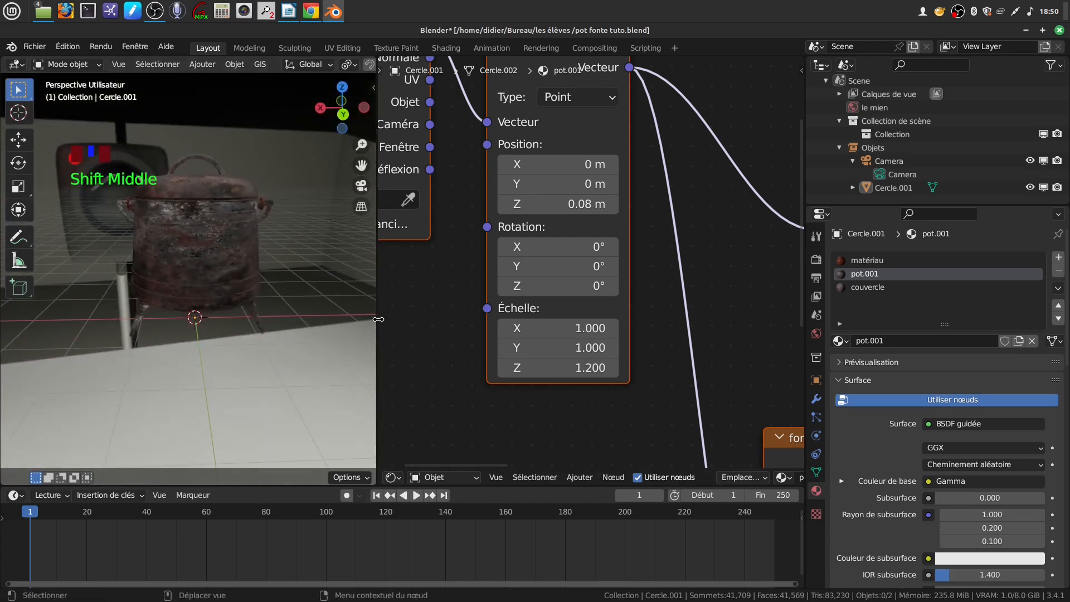
Step: Save the Blender file with the adjusted pot body mapping
left_click(35, 46)
left_click(57, 135)
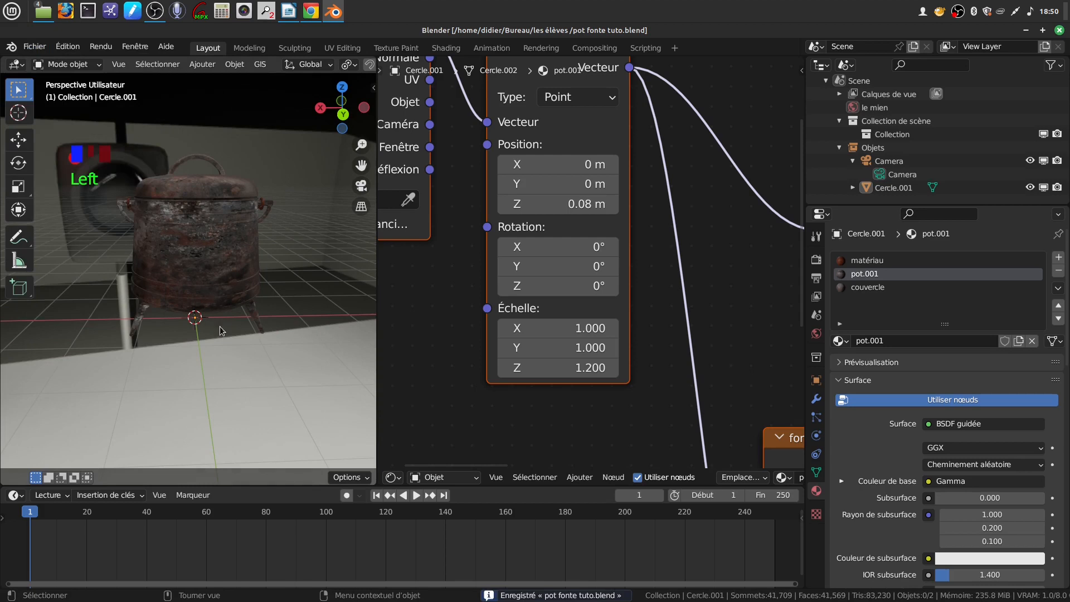
Step: Widen the 3D viewport at the expense of the node editor
scroll(220, 326, "up", 4)
middle_click_drag(218, 296, 375, 310)
scroll(254, 281, "down", 3)
right_click(376, 307)
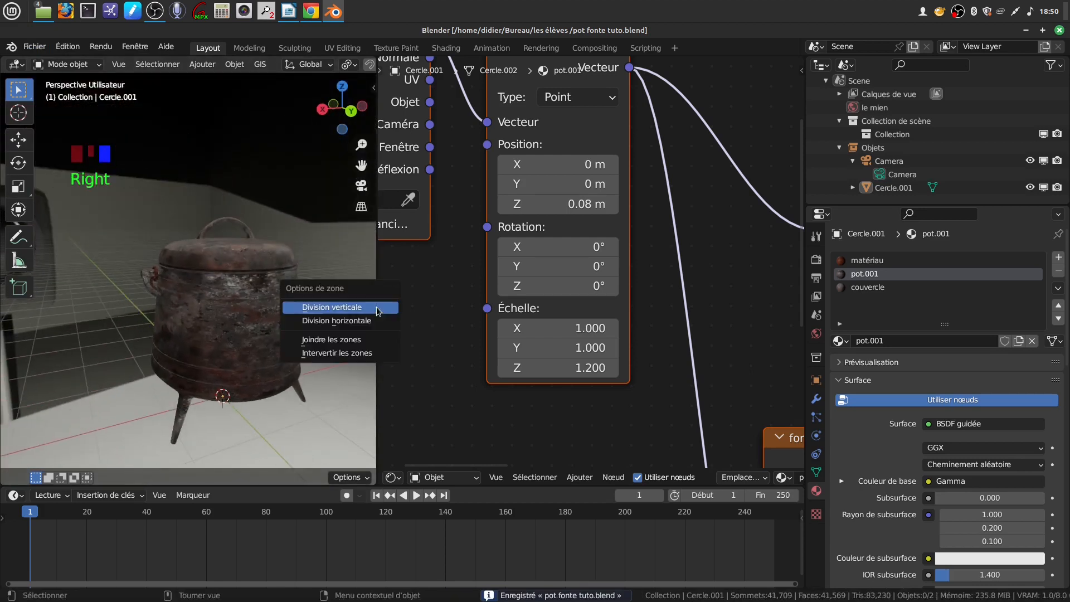
left_click_drag(375, 333, 533, 333)
Step: Examine the finished cast-iron texture on the lid, body and handle in the enlarged 3D view
scroll(327, 348, "down", 3)
scroll(327, 348, "up", 3)
middle_click_drag(311, 293, 380, 228, "shift")
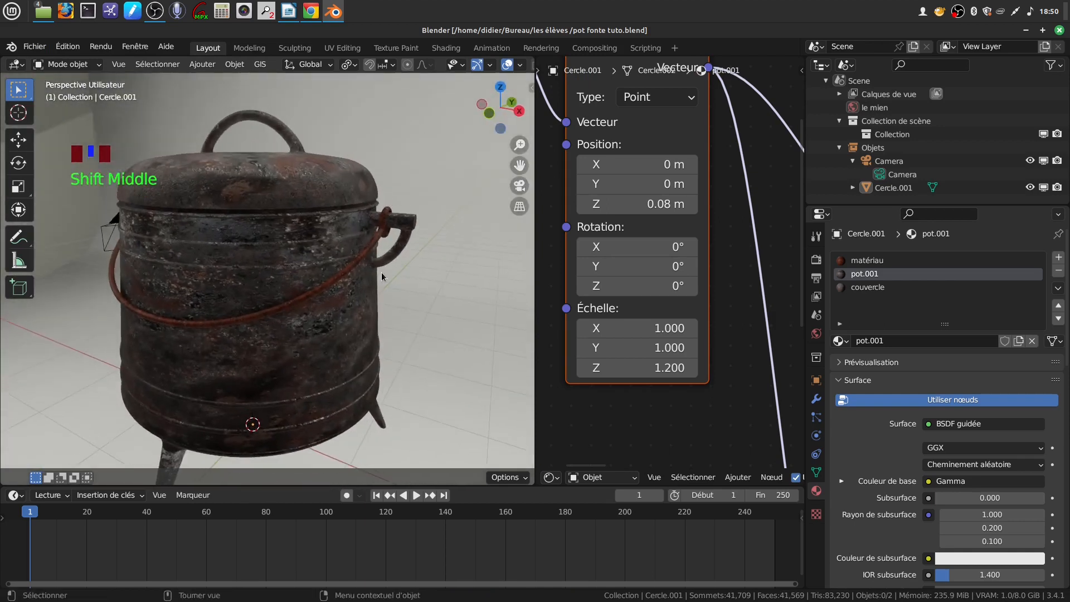
scroll(381, 269, "up", 1)
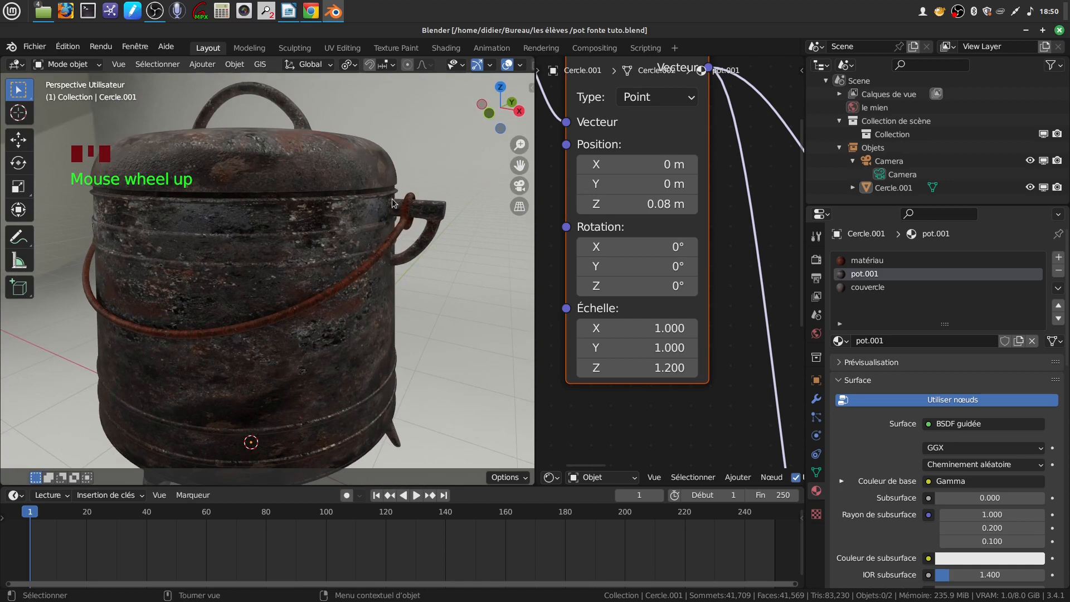
scroll(393, 198, "down", 2)
middle_click_drag(363, 232, 364, 249)
scroll(368, 245, "up", 1)
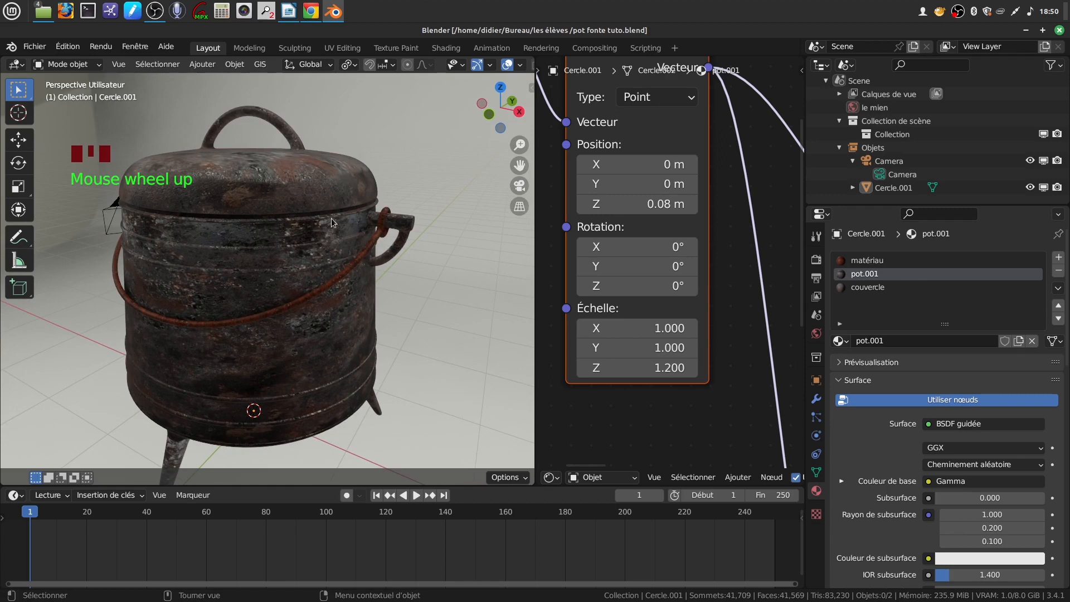
scroll(339, 233, "up", 1)
middle_click_drag(339, 233, 369, 179)
scroll(375, 228, "up", 1)
scroll(369, 177, "down", 1)
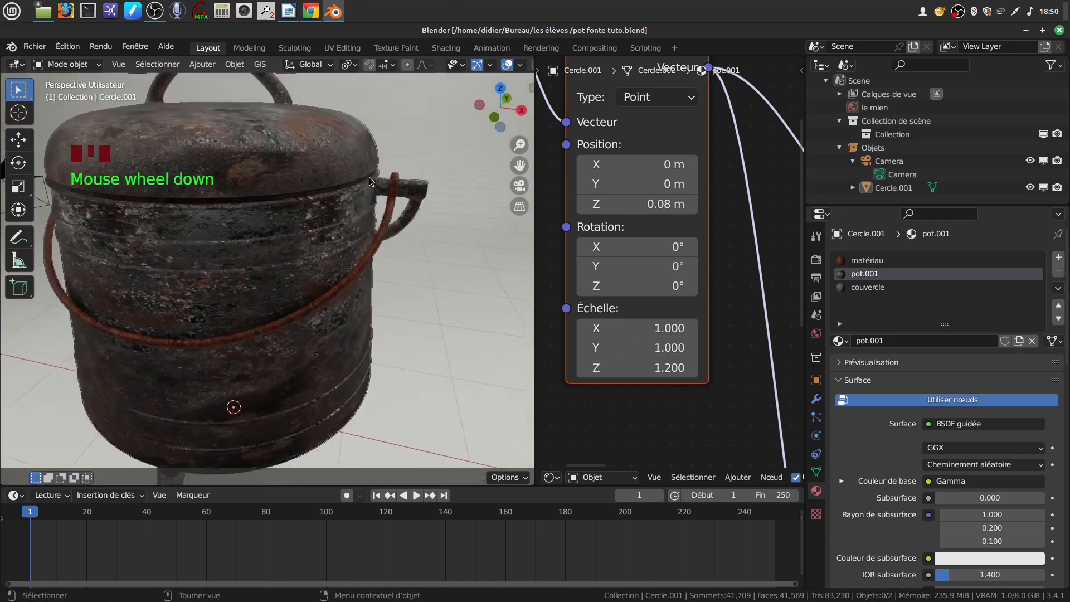
scroll(369, 176, "down", 2)
scroll(358, 257, "up", 2)
scroll(351, 248, "down", 2)
mouse_move(343, 242)
middle_mouse_down()
mouse_move(306, 227)
mouse_move(323, 240)
middle_mouse_up()
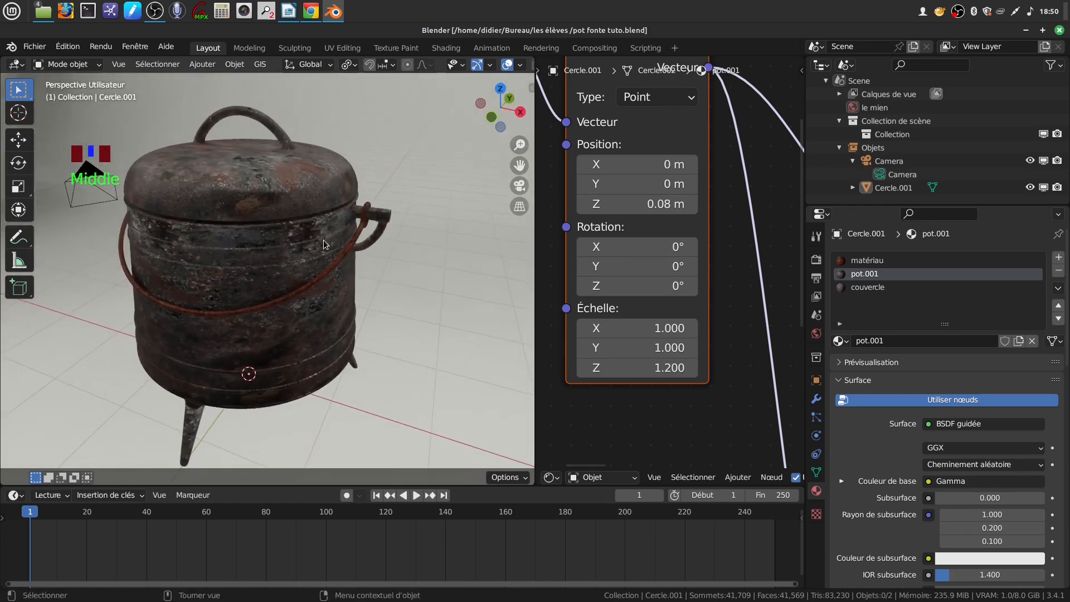
Step: Examine the pot's rusty cast-iron surface and thin bail handle up close, then from the opposite side
scroll(357, 217, "up", 1)
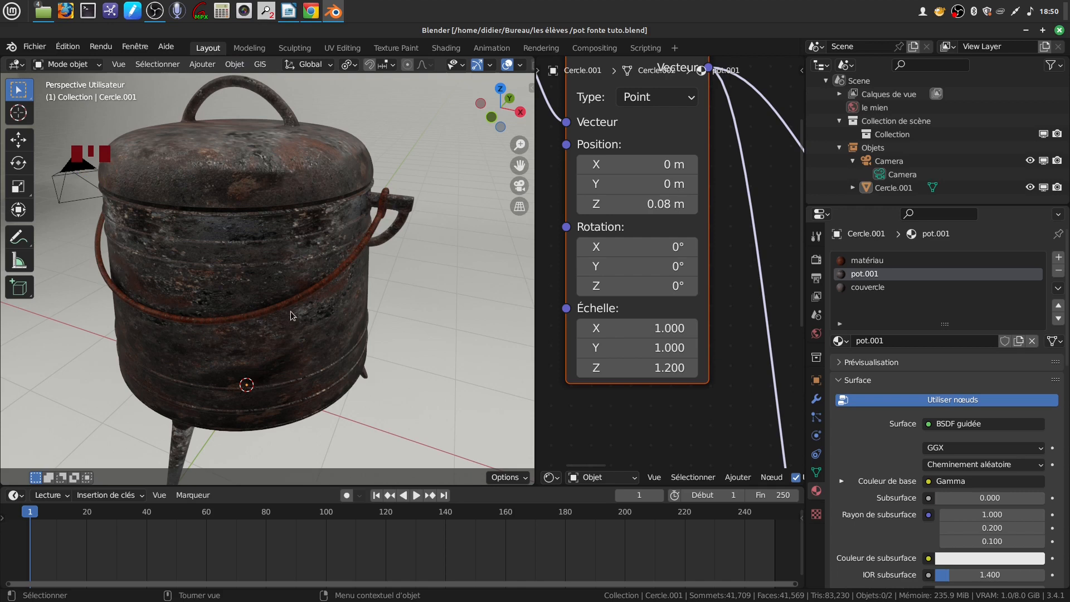
scroll(378, 240, "up", 2)
middle_click_drag(379, 226, 324, 199)
middle_click_drag(366, 251, 323, 283)
scroll(320, 283, "down", 1)
scroll(296, 217, "down", 1)
mouse_move(295, 218)
middle_mouse_down()
mouse_move(283, 230)
mouse_move(278, 220)
middle_mouse_up()
scroll(291, 220, "up", 1)
scroll(350, 267, "down", 2)
mouse_move(352, 266)
middle_mouse_down()
mouse_move(369, 282)
mouse_move(334, 249)
mouse_move(348, 256)
middle_mouse_up()
scroll(369, 286, "up", 1)
scroll(247, 271, "down", 1)
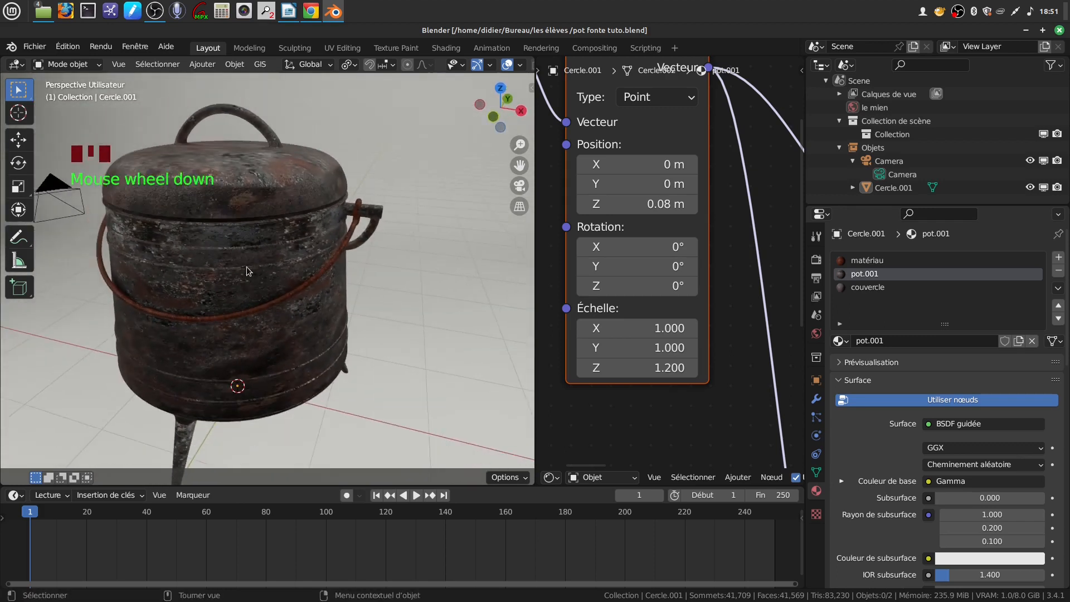
scroll(306, 304, "up", 2)
middle_click_drag(306, 304, 287, 272)
scroll(291, 275, "down", 2)
scroll(296, 290, "up", 3)
scroll(299, 278, "down", 2)
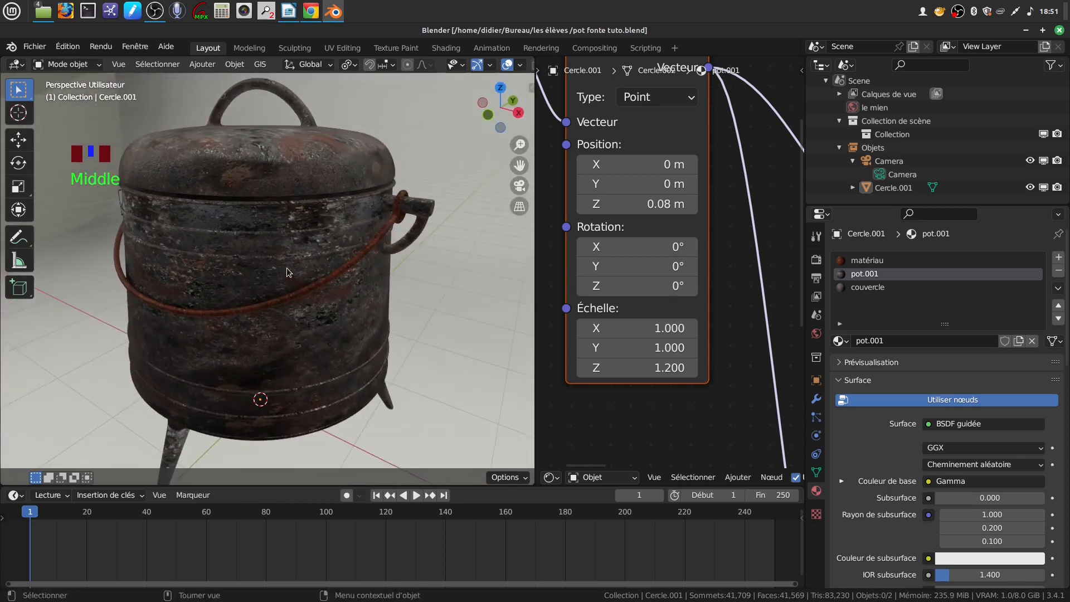
scroll(333, 277, "up", 2)
mouse_move(333, 276)
middle_mouse_down()
mouse_move(386, 248)
mouse_move(372, 283)
mouse_move(350, 276)
middle_mouse_up()
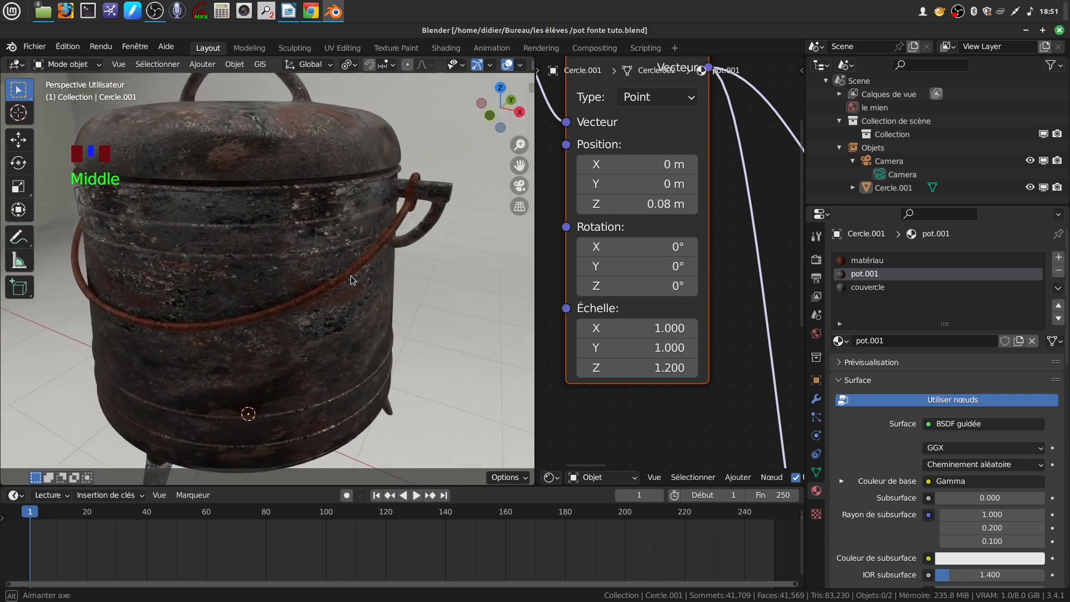
scroll(335, 270, "up", 1)
scroll(335, 269, "down", 1)
middle_click_drag(335, 270, 390, 239)
scroll(369, 254, "down", 2)
scroll(399, 246, "down", 1)
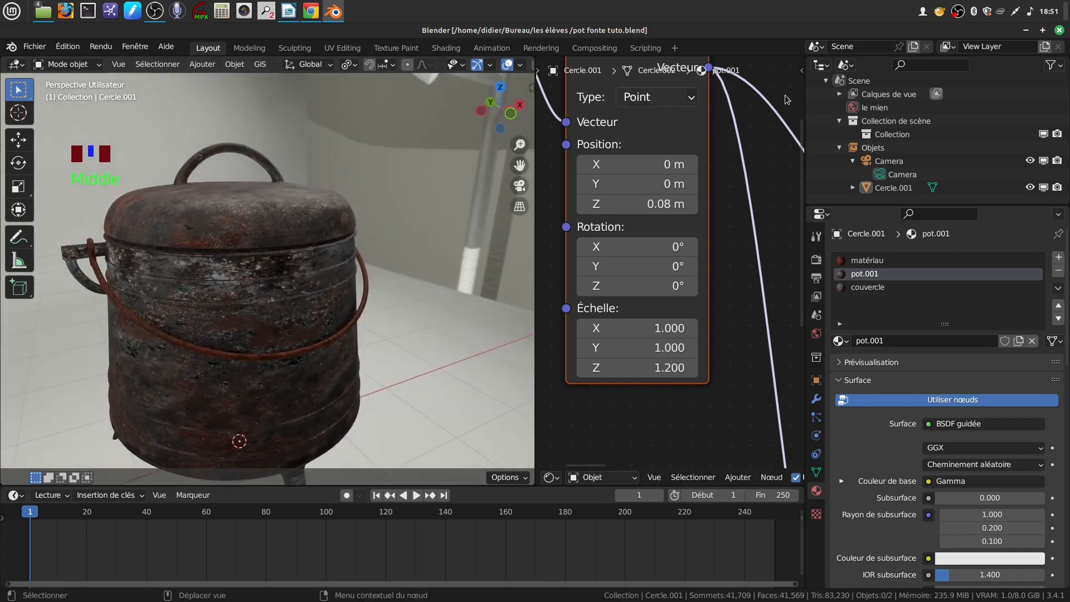
left_click(958, 13)
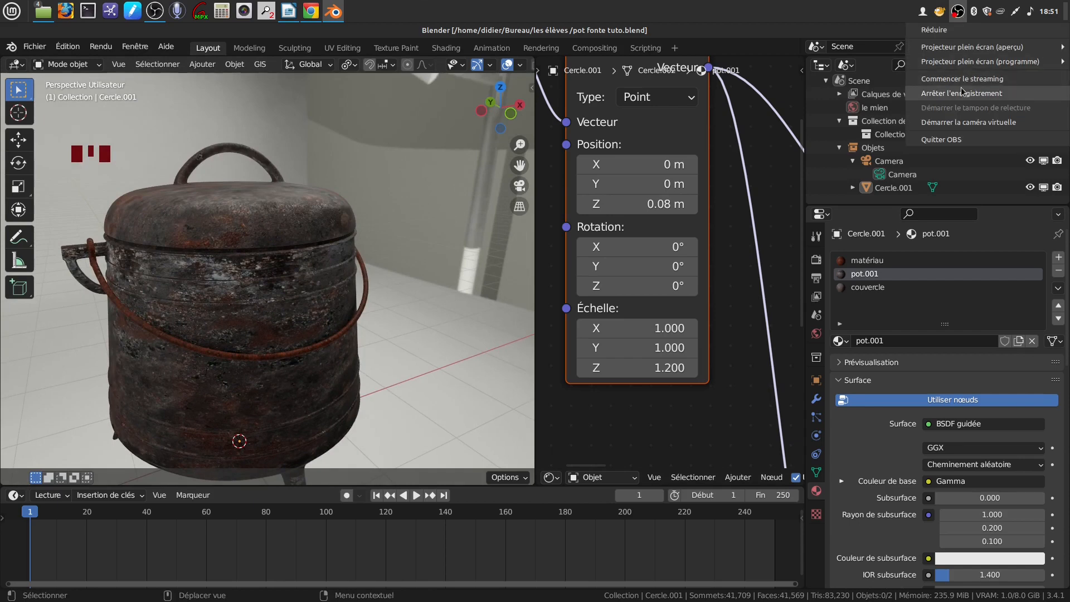